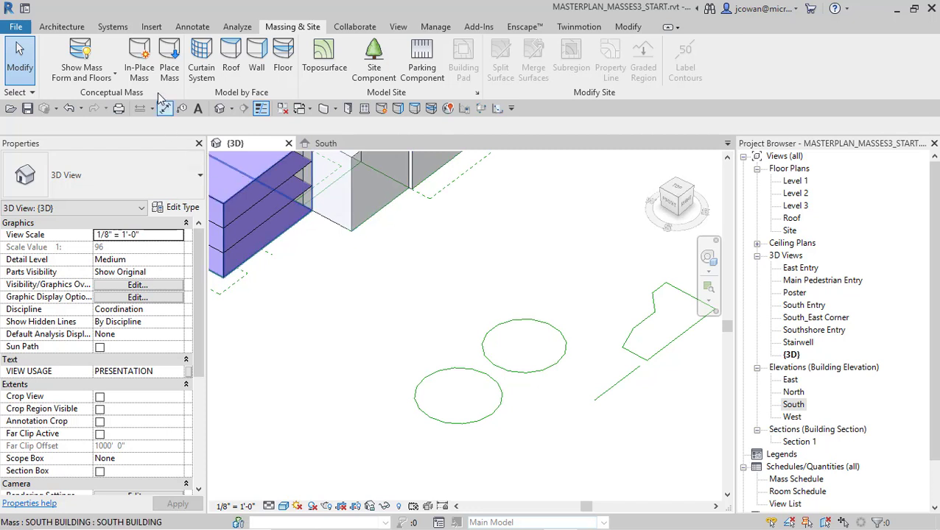
Start a new in-place mass named CYLINDER
click(138, 63)
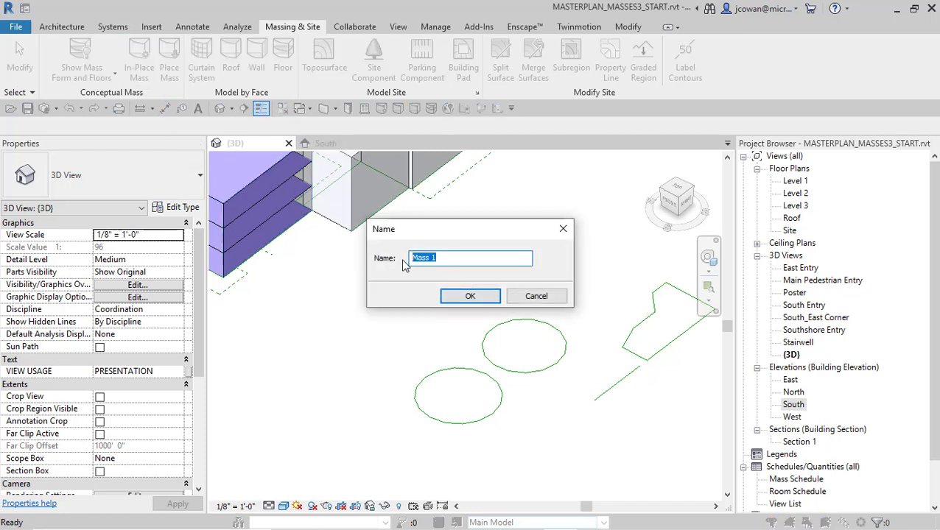
text(CYLINDER)
click(466, 294)
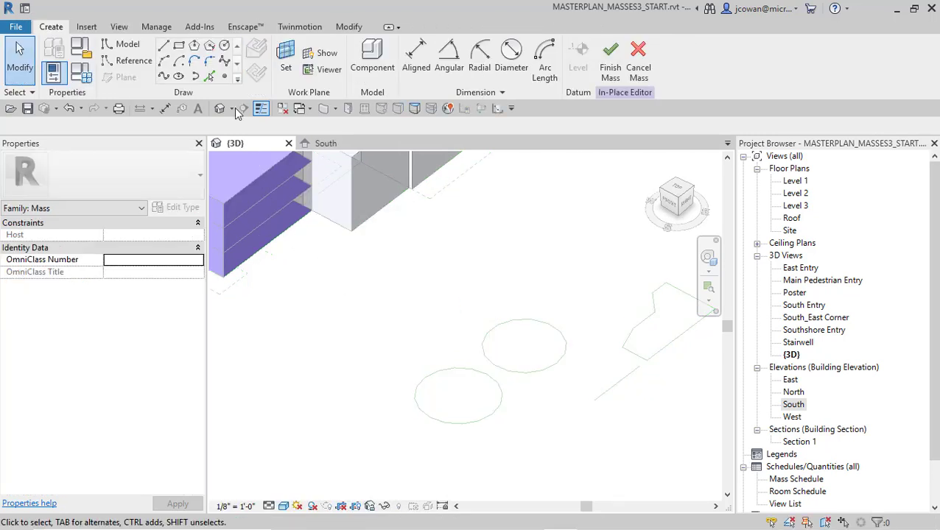
Create a solid cylinder form from the circle nearest the viewer using Pick Lines, and finish the mass
click(210, 75)
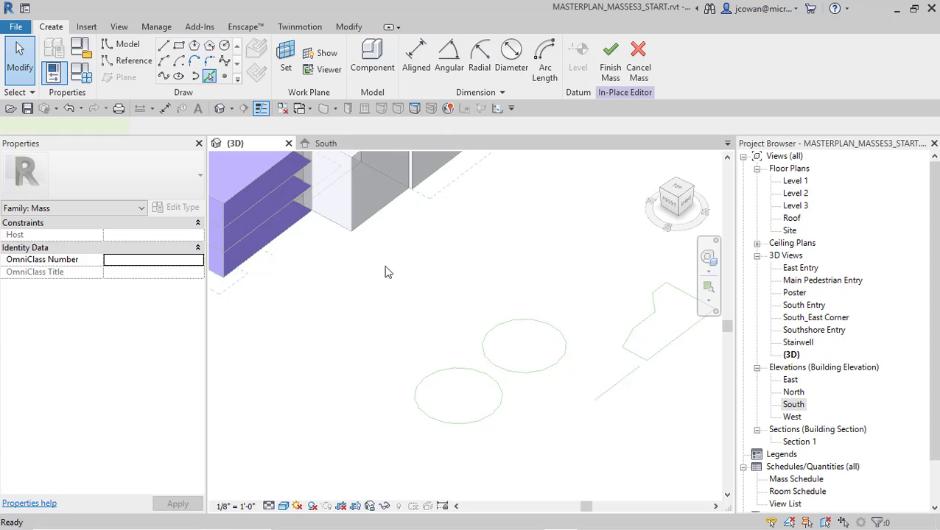
click(438, 377)
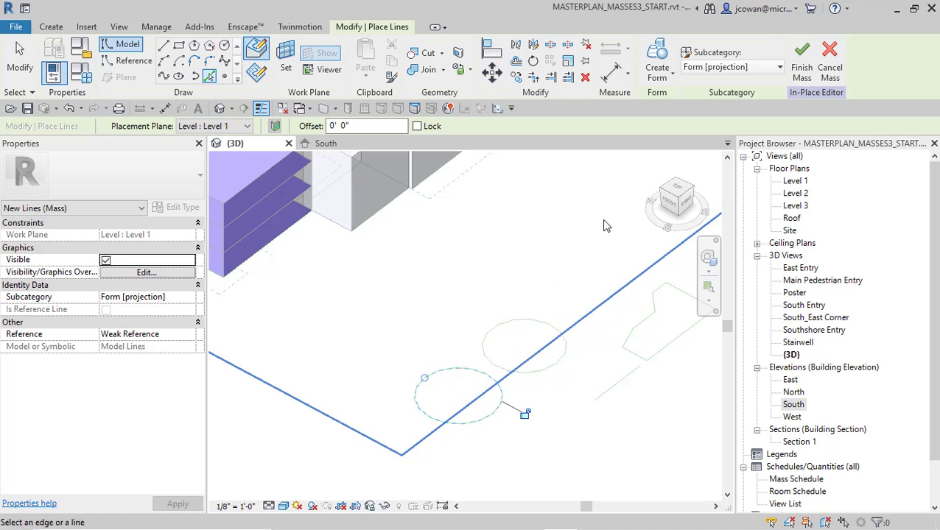
click(659, 78)
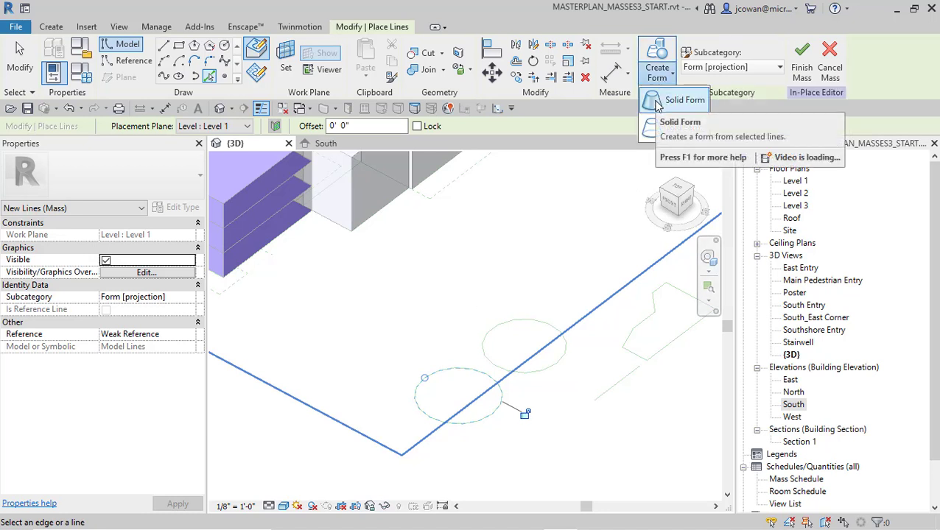
click(658, 103)
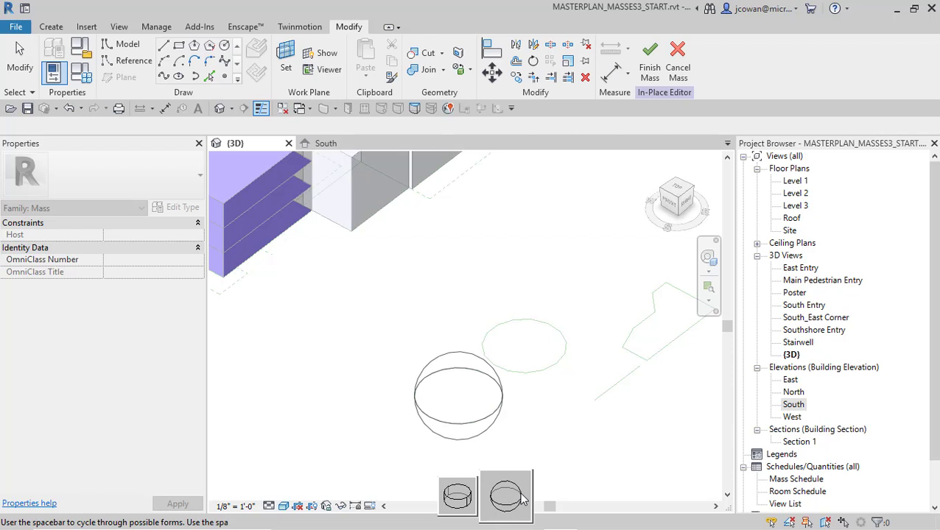
click(461, 502)
click(360, 360)
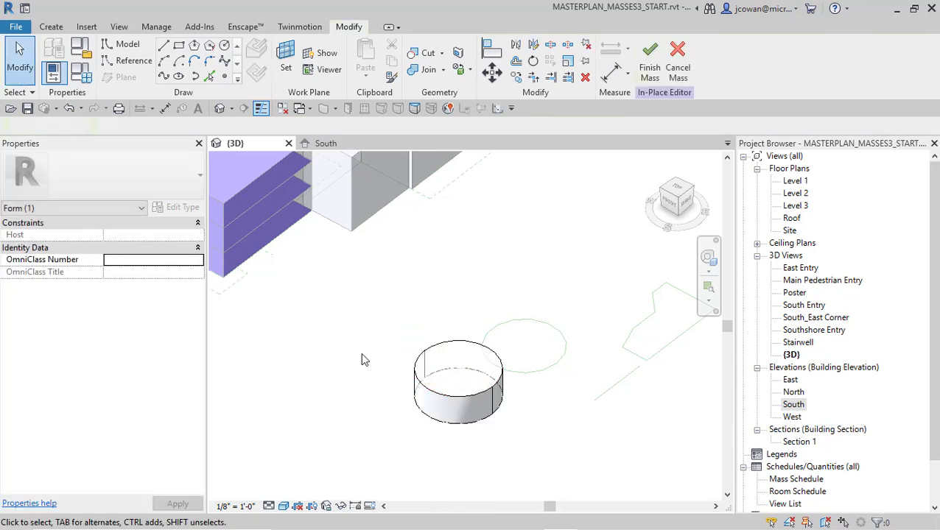
click(650, 62)
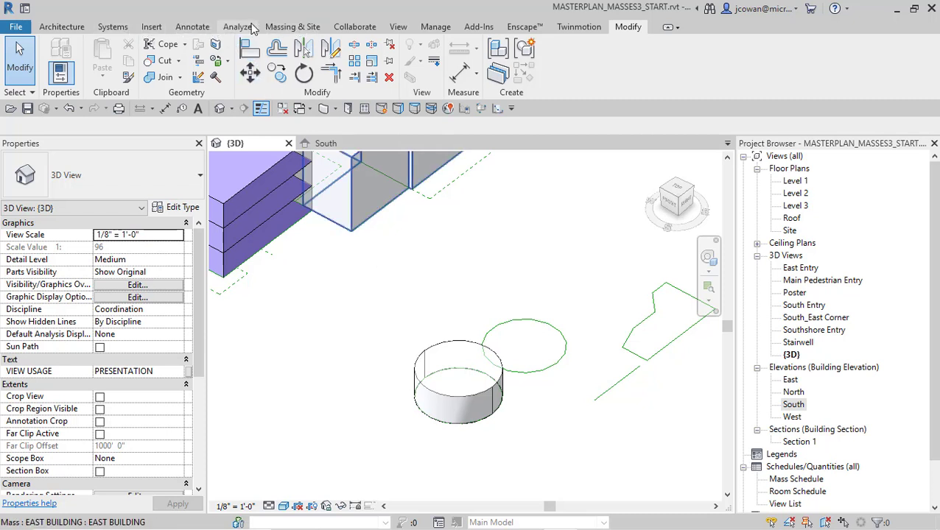
click(293, 26)
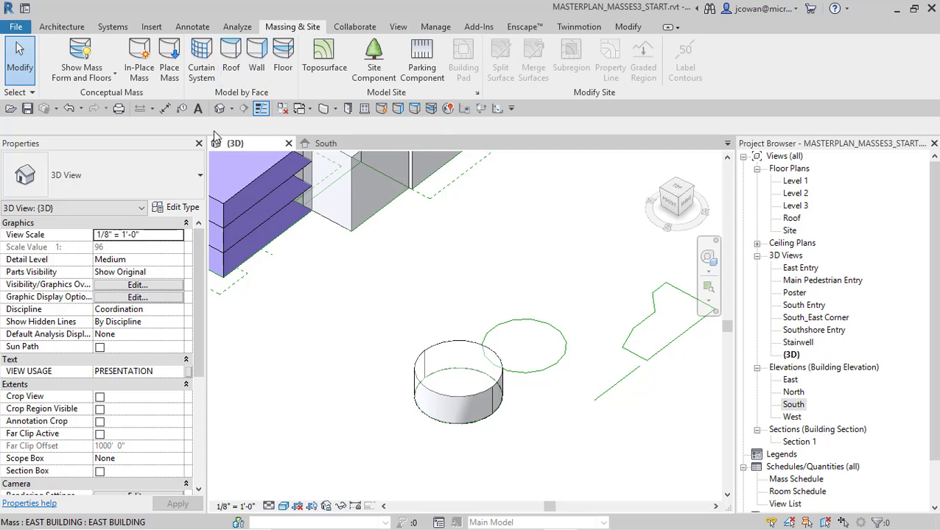
click(139, 55)
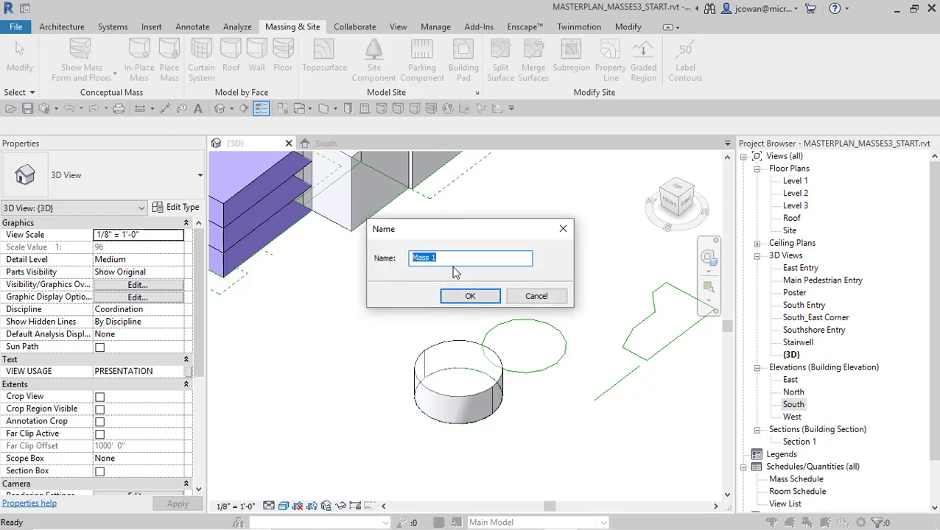
click(469, 297)
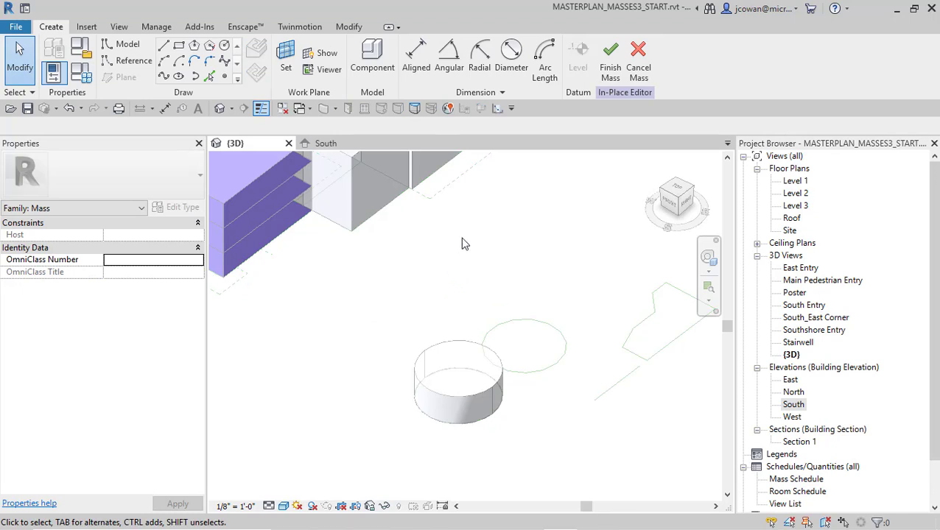
click(638, 53)
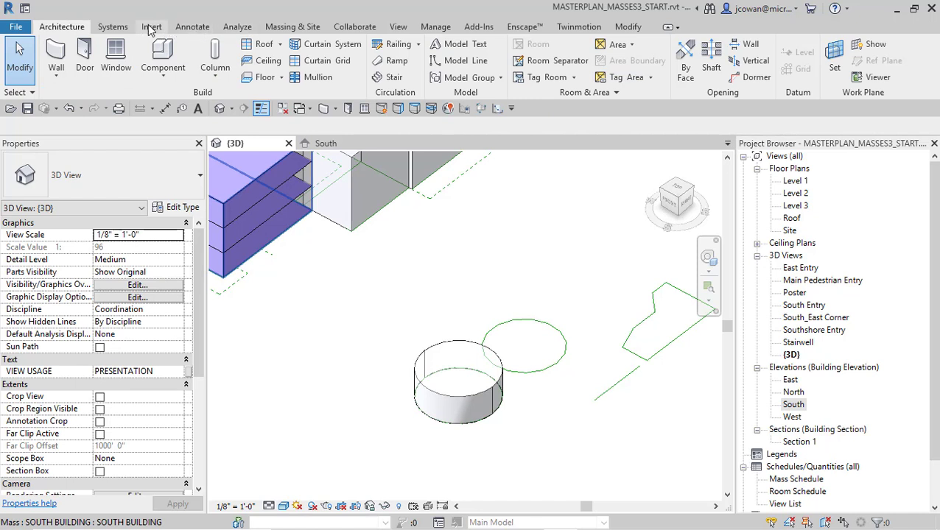
Start a new in-place mass named DOME
click(292, 26)
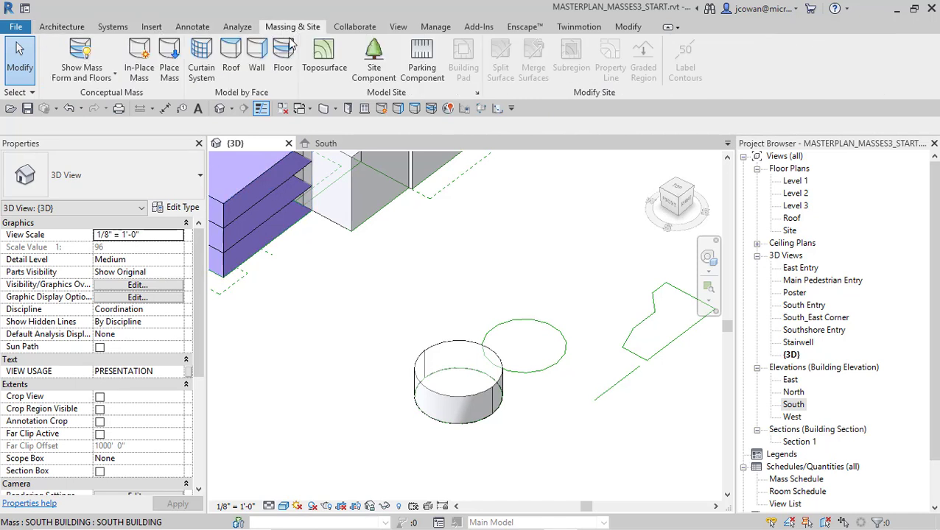
click(140, 71)
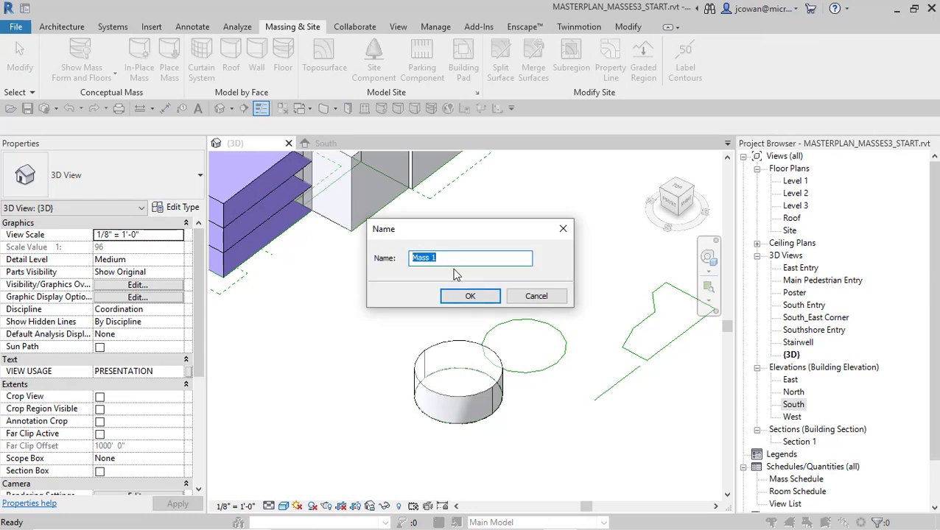
text(DOME)
click(470, 295)
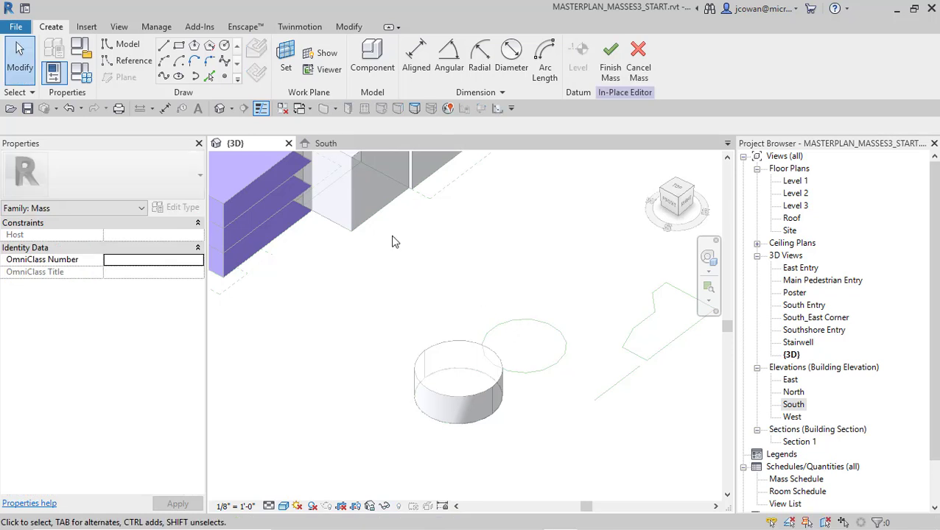
Pick the remaining circle beside the cylinder and create a solid form from it with the sphere option
click(210, 78)
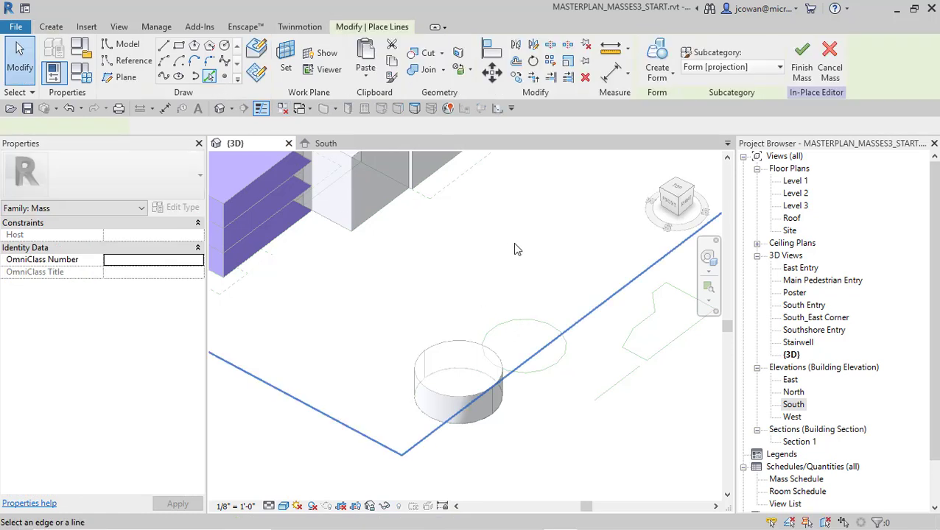
click(509, 321)
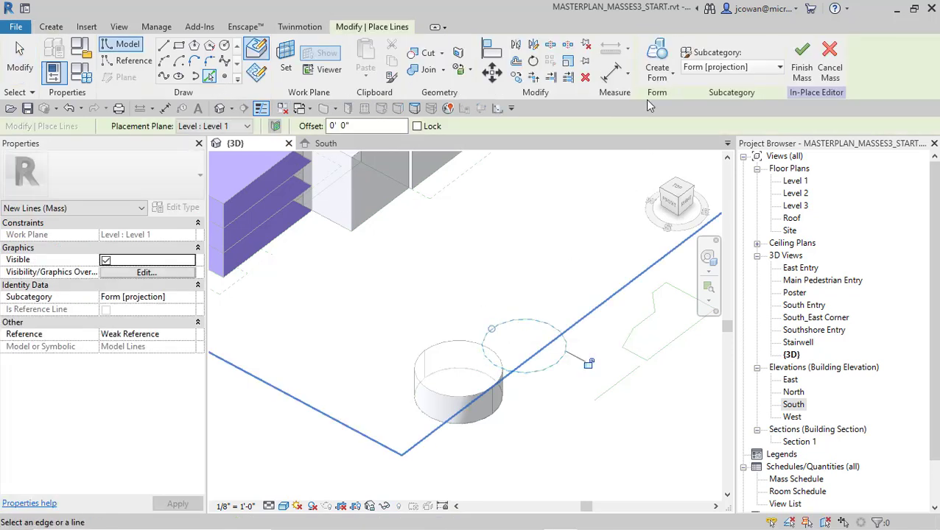
click(657, 65)
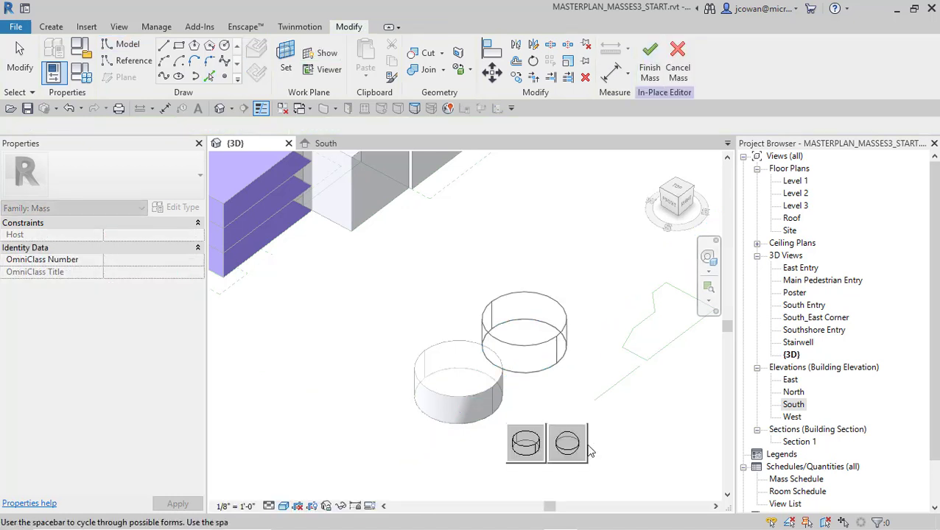
click(575, 454)
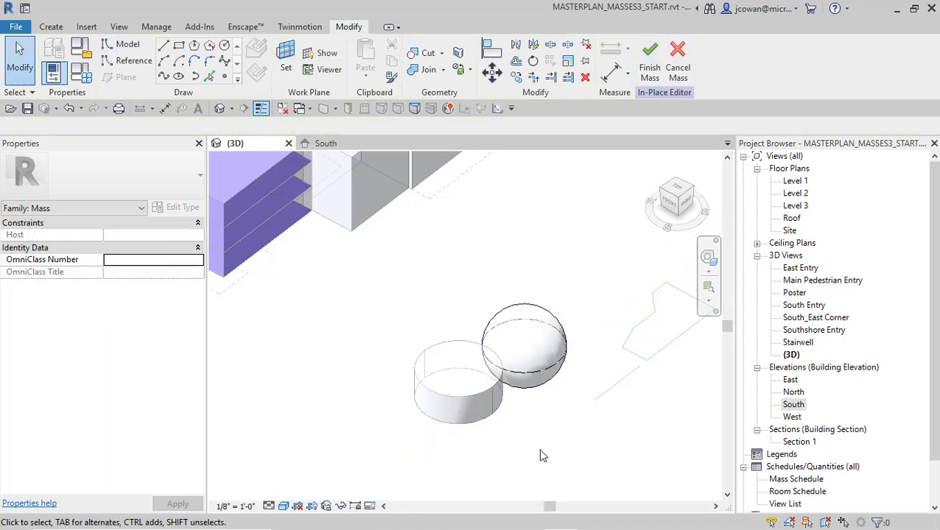
shift+middle_drag(539, 455, 560, 412)
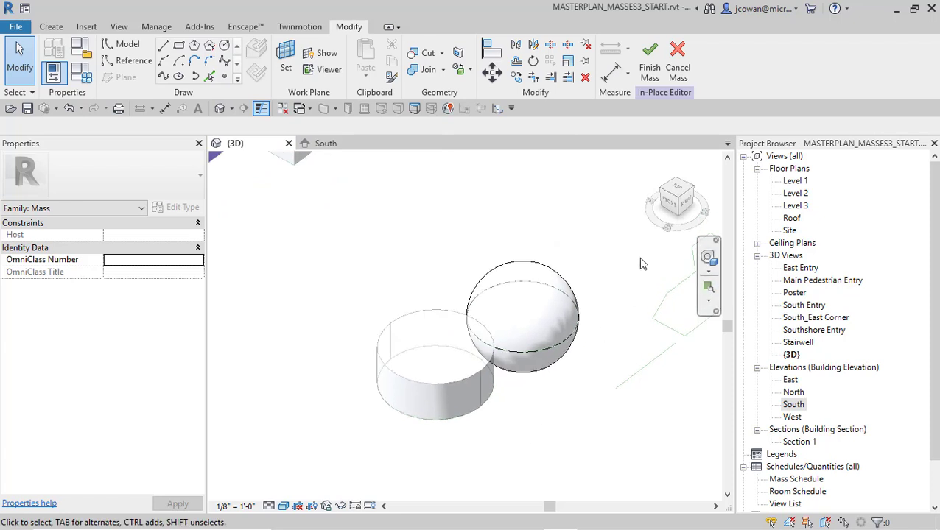
Try End Angle values of 90° and 180° on the sphere form
click(558, 279)
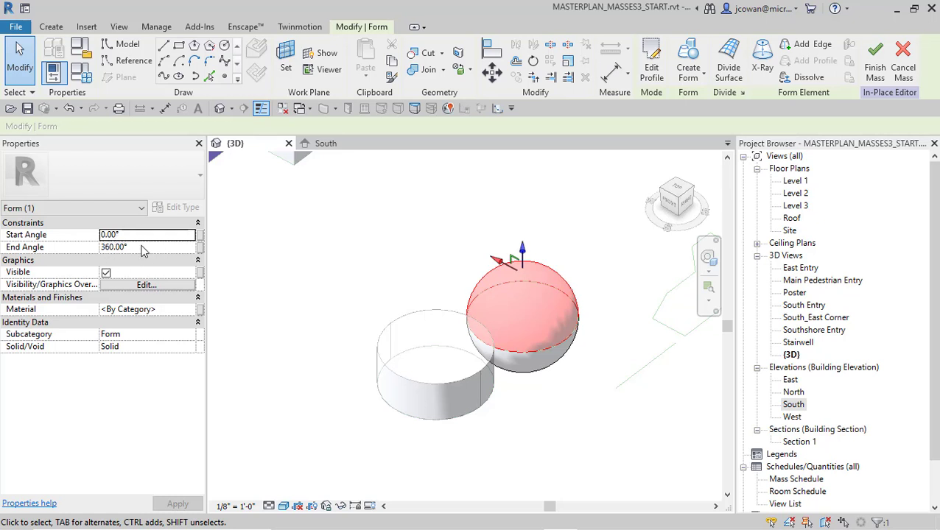
click(143, 247)
text(90)
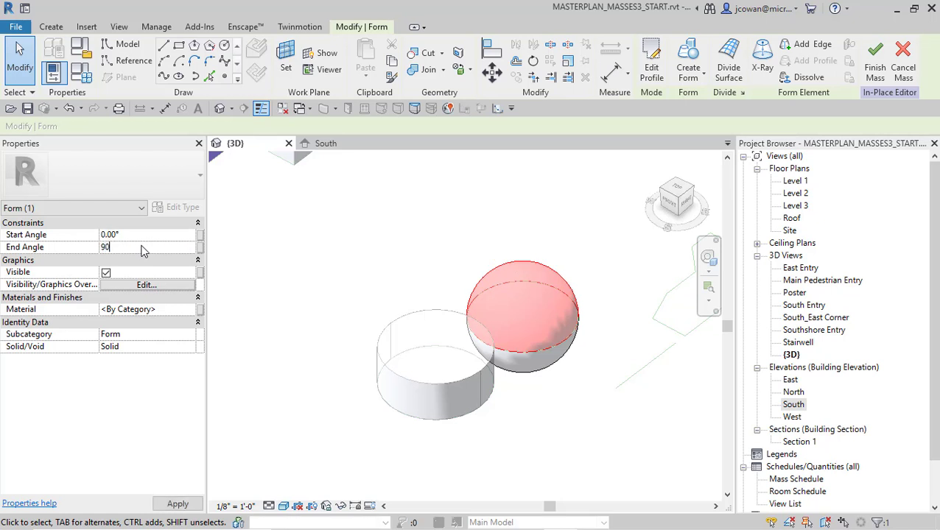
key(Return)
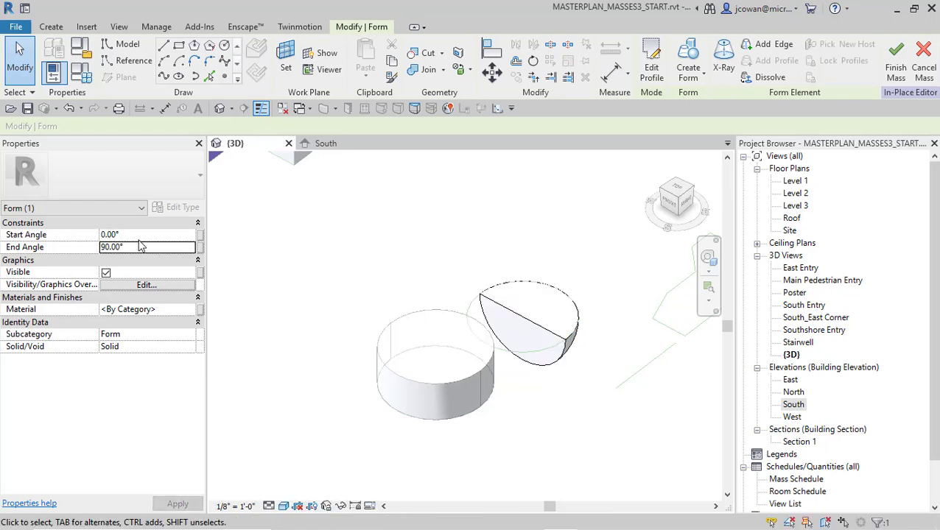
click(134, 249)
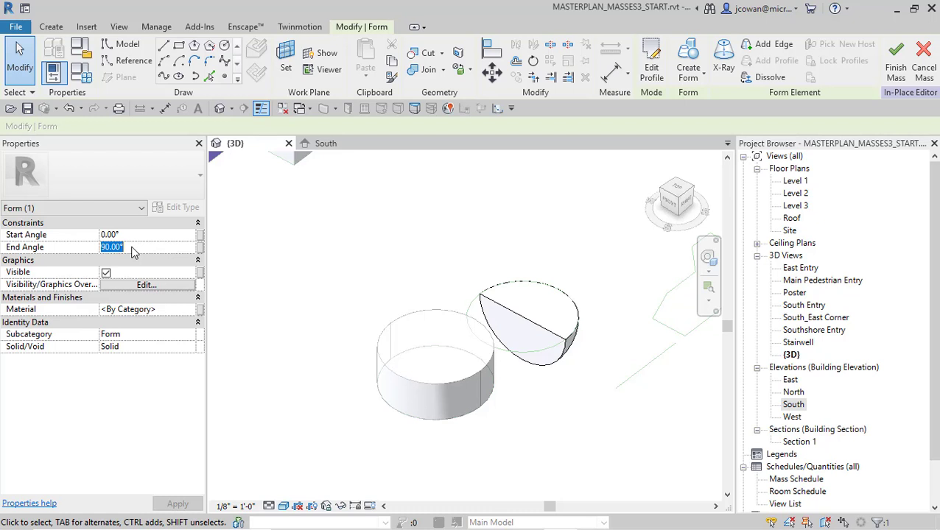
text(180)
key(Return)
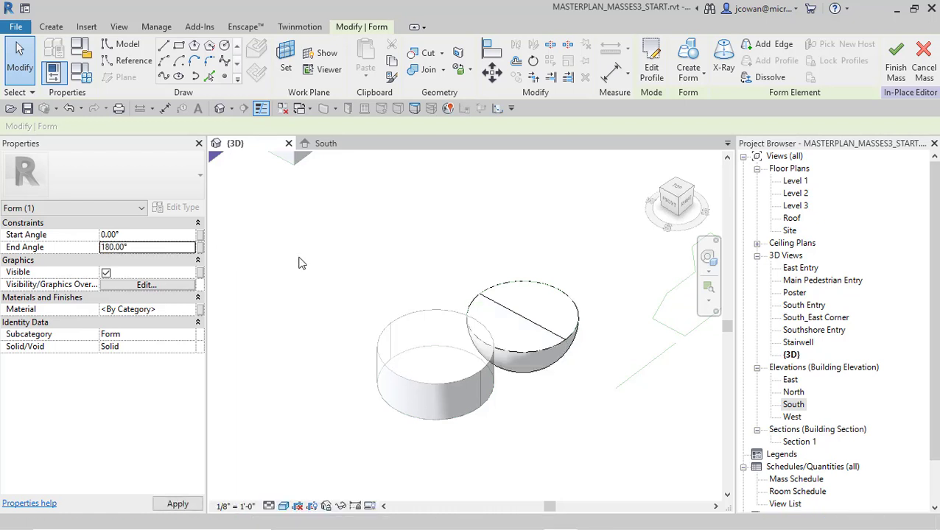
Turn the form into an upward-facing dome with a Start Angle of 180° and an End Angle of 360°
click(76, 234)
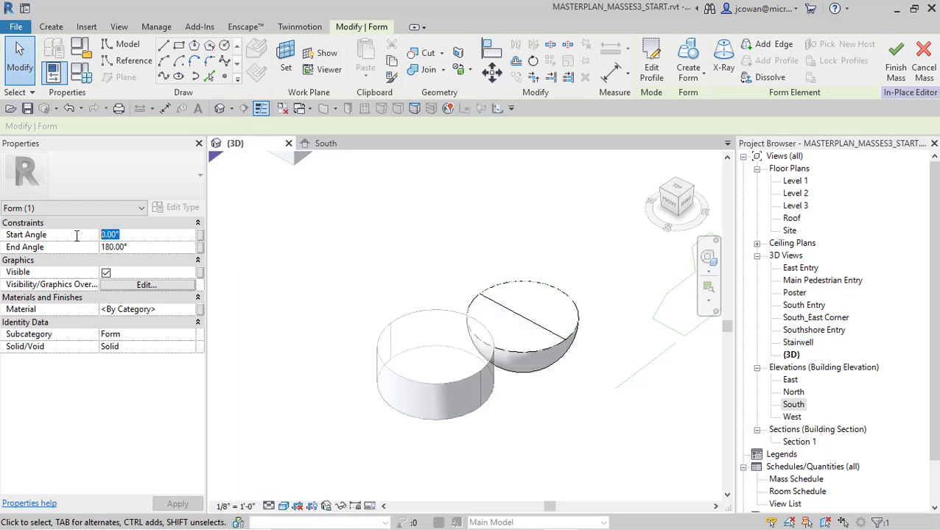
text(18)
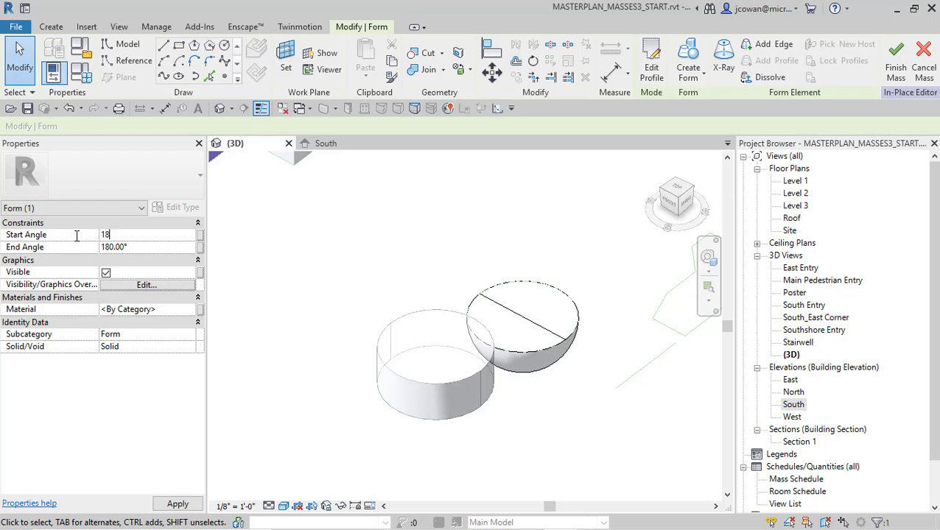
text(0)
key(Return)
click(81, 249)
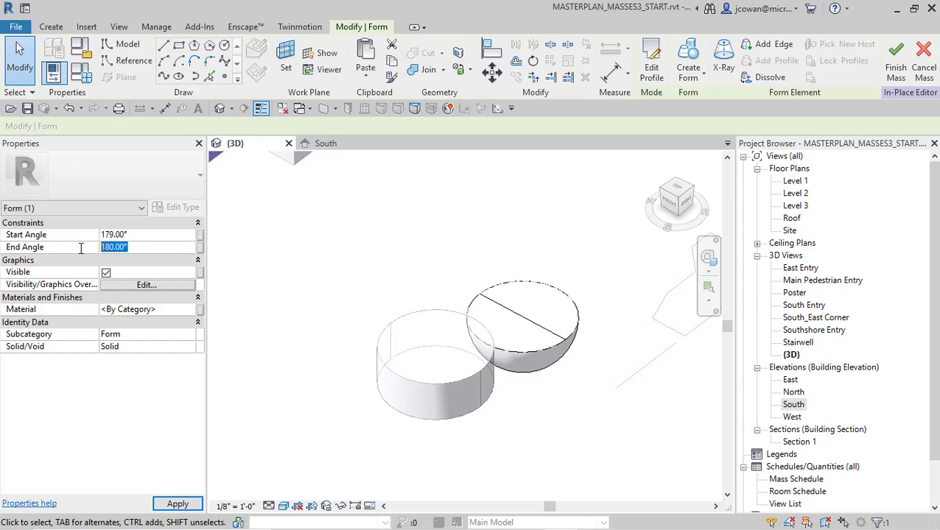
text(360)
key(Return)
click(90, 236)
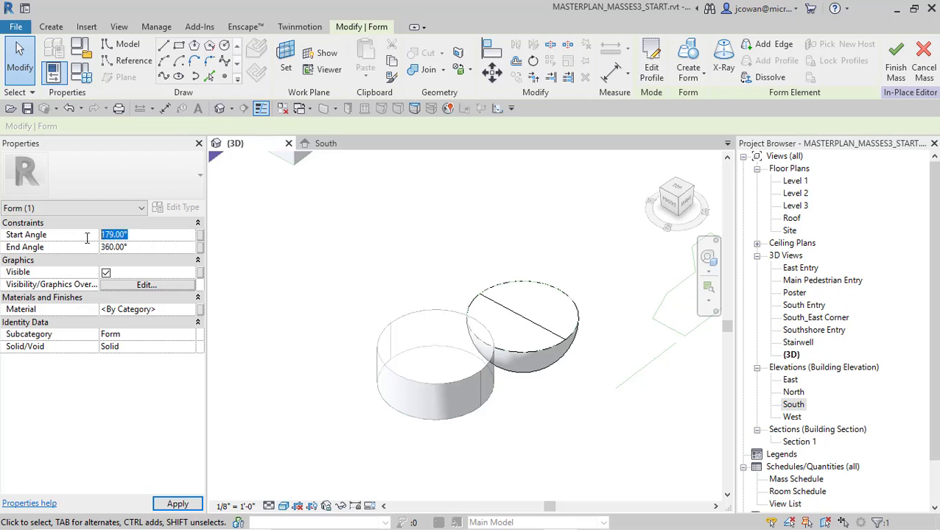
text(180)
key(Return)
click(338, 265)
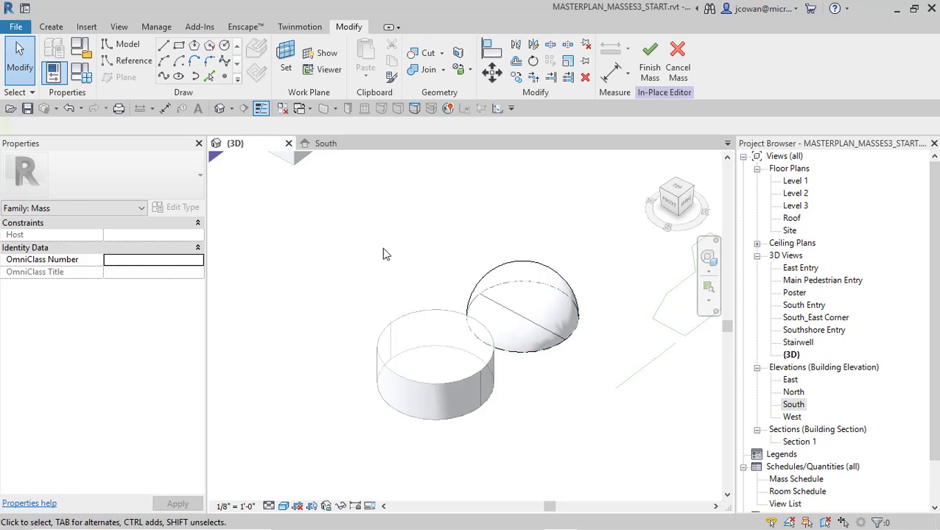
Select the dome form and set its End Angle to 181°
middle_drag(346, 259, 321, 247)
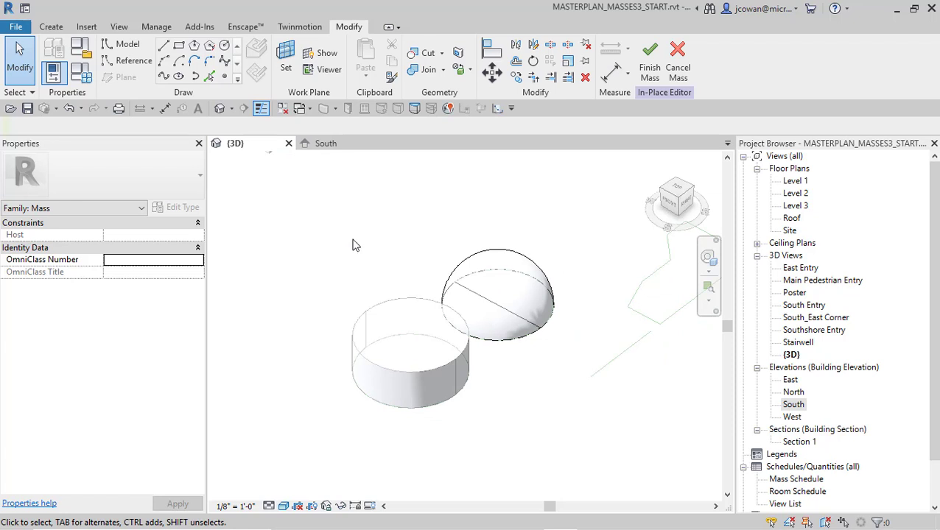
middle_drag(323, 242, 330, 252)
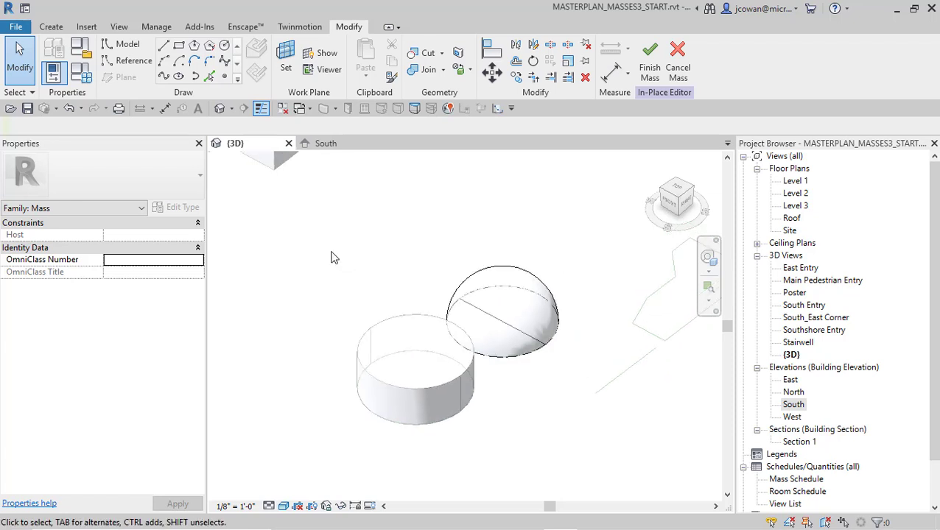
click(475, 281)
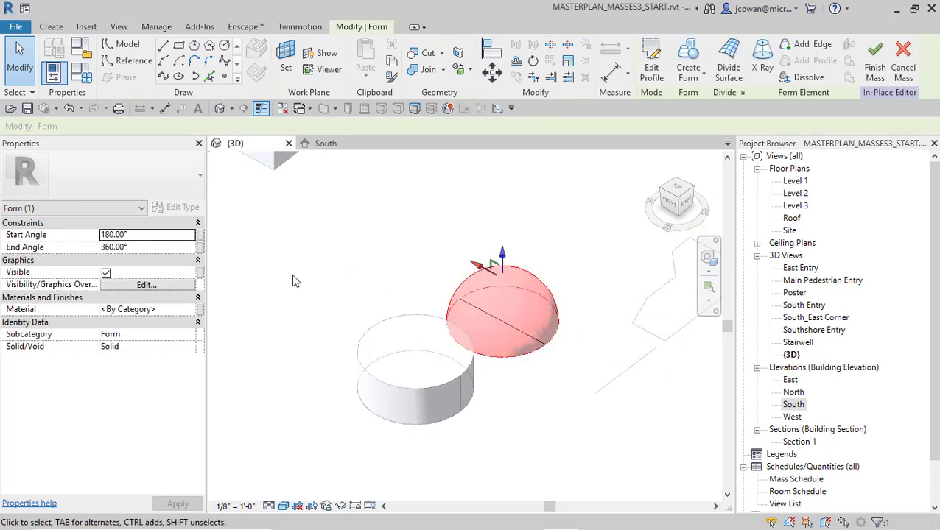
click(134, 248)
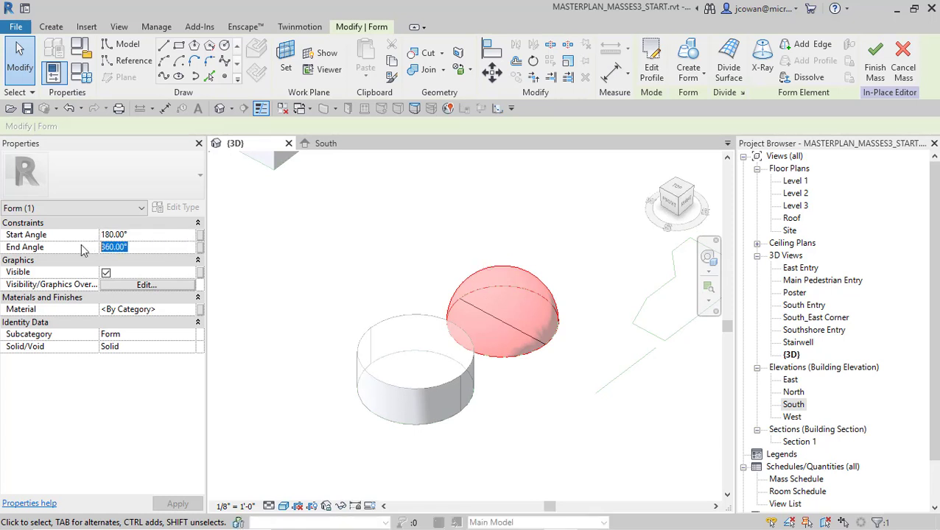
text(181)
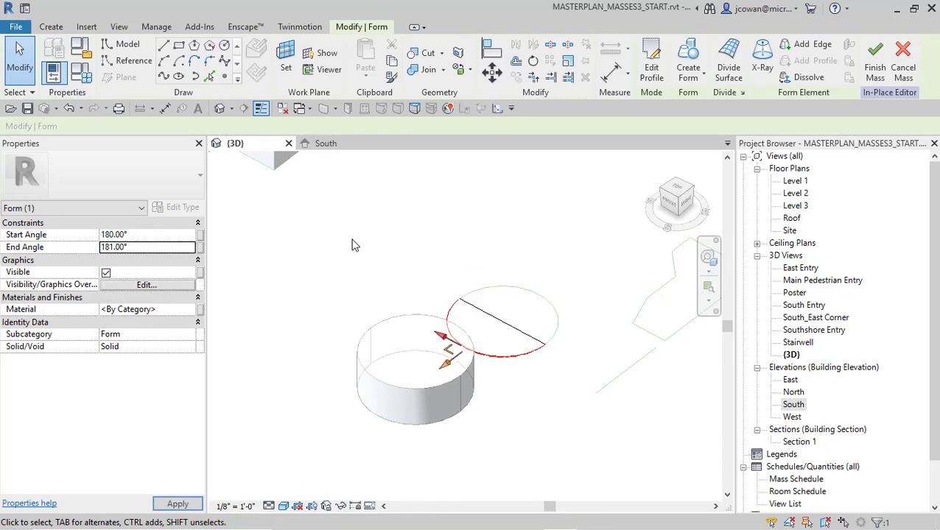
Try an End Angle of 225° on the dome form
click(138, 234)
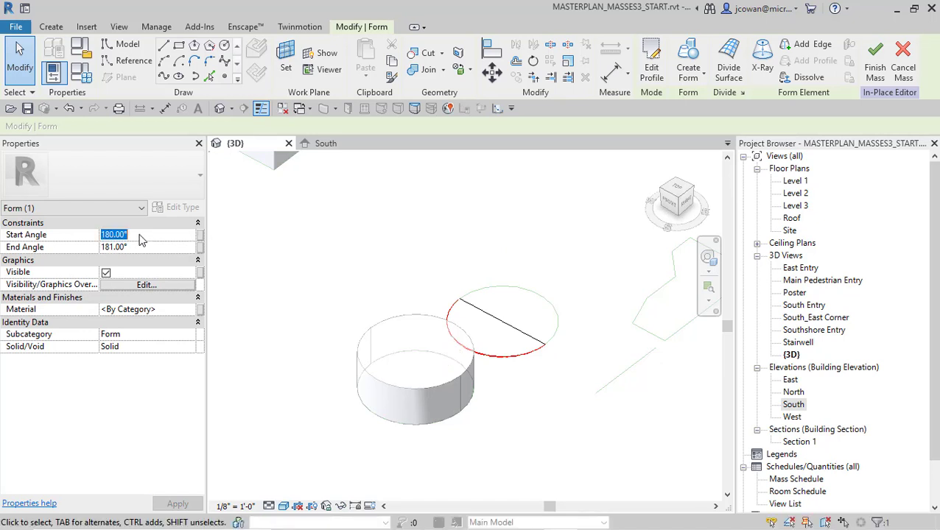
click(136, 249)
drag(134, 248, 86, 248)
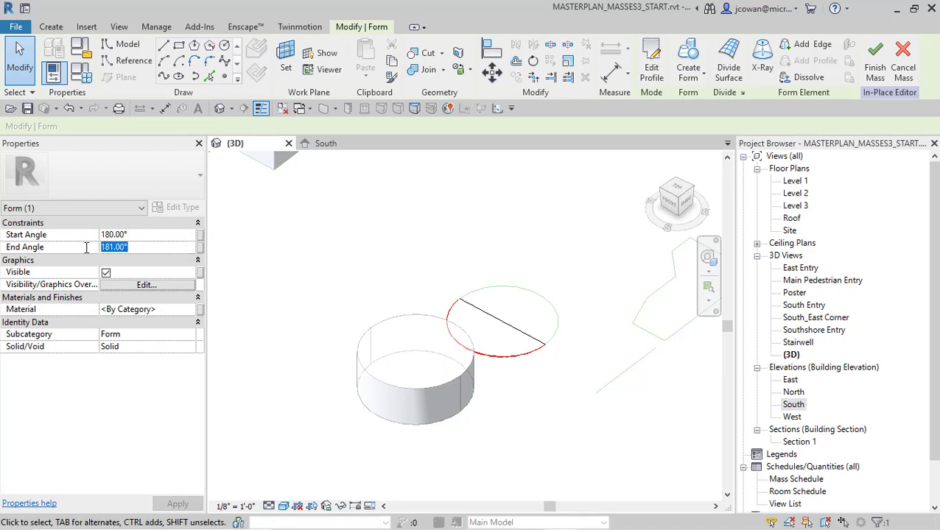
text(225)
click(362, 279)
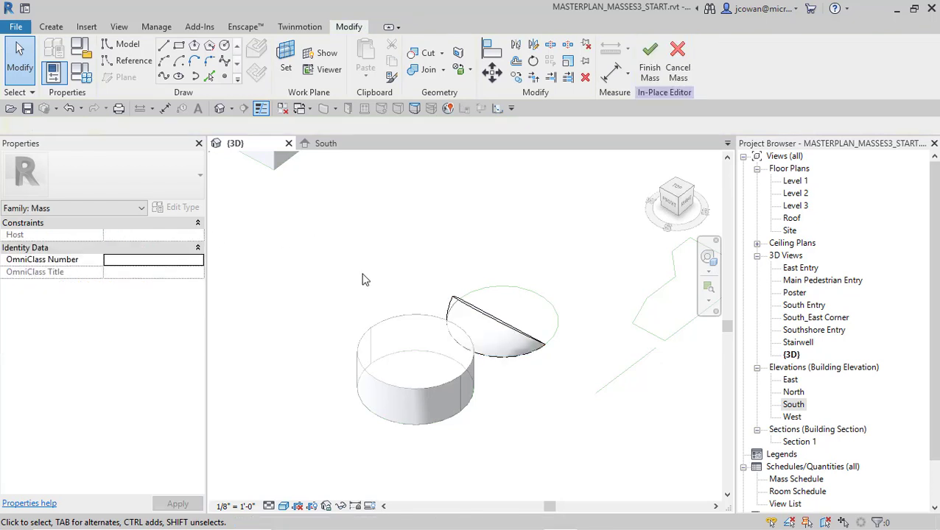
mouse_move(444, 372)
shift+middle_down()
mouse_move(432, 366)
mouse_move(453, 361)
mouse_move(447, 371)
mouse_move(448, 356)
shift+middle_up()
scroll(463, 317, up, 3)
scroll(464, 316, down, 2)
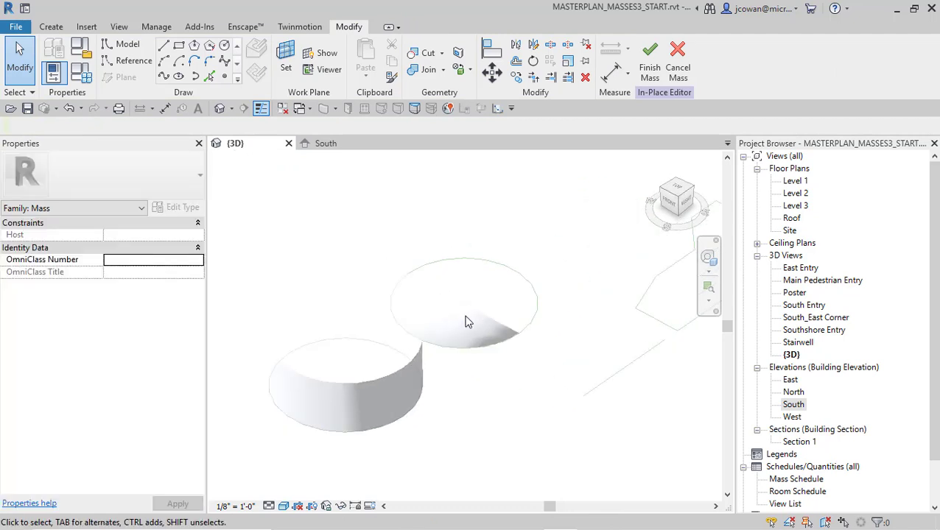
Finish the in-place mass containing the upward-facing dome
middle_drag(406, 279, 430, 280)
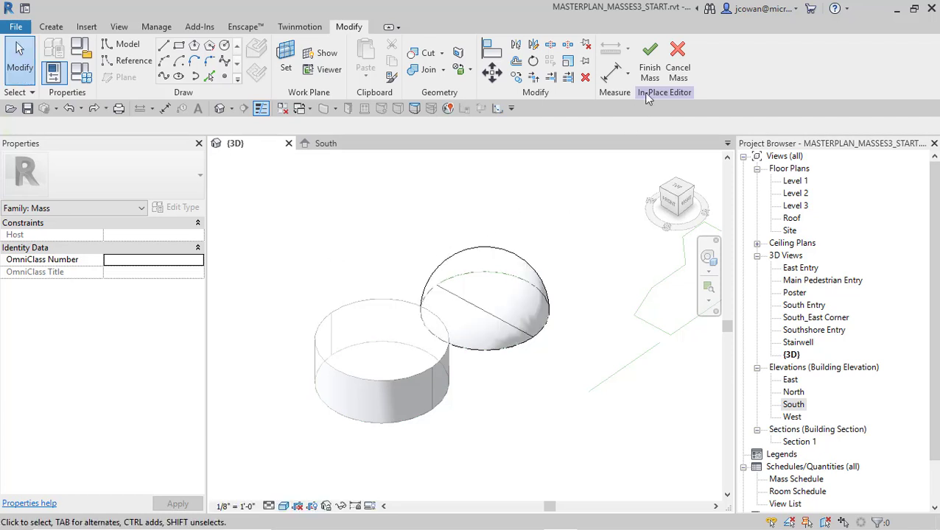
click(650, 63)
scroll(427, 261, down, 2)
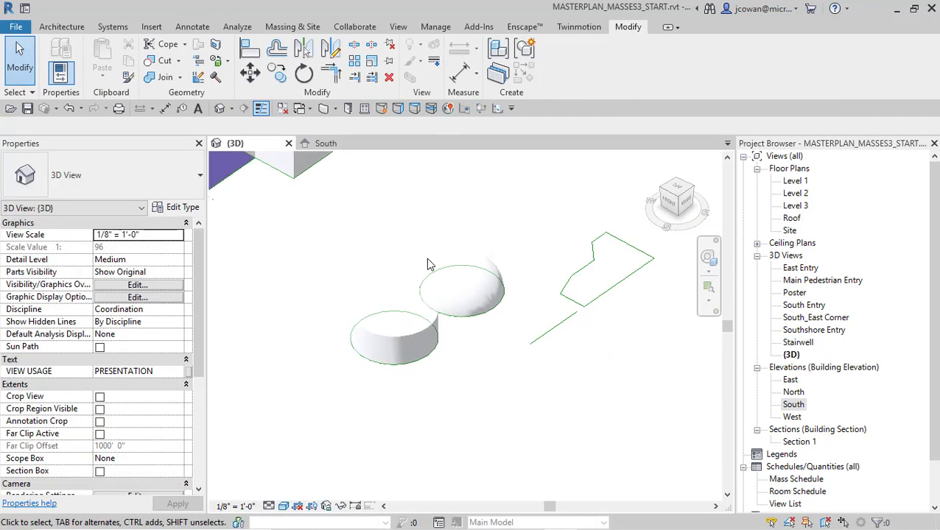
scroll(428, 260, down, 1)
Start a new in-place mass named REVOLVE for the remaining polygon outline
middle_drag(454, 296, 495, 336)
middle_drag(586, 369, 407, 364)
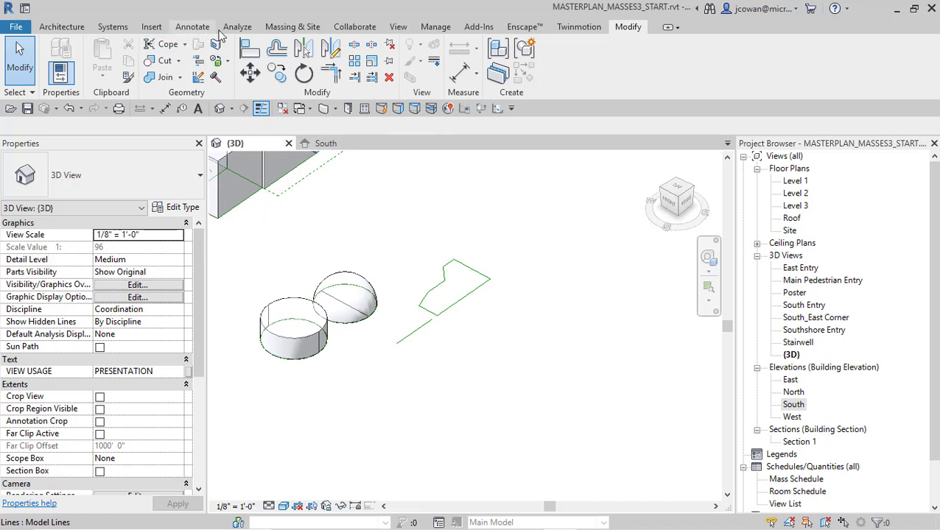
click(292, 26)
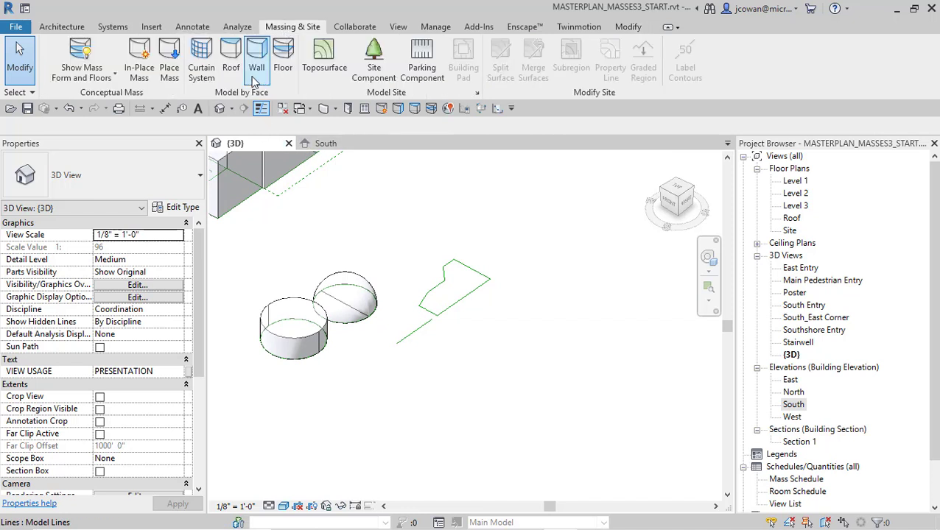
click(141, 74)
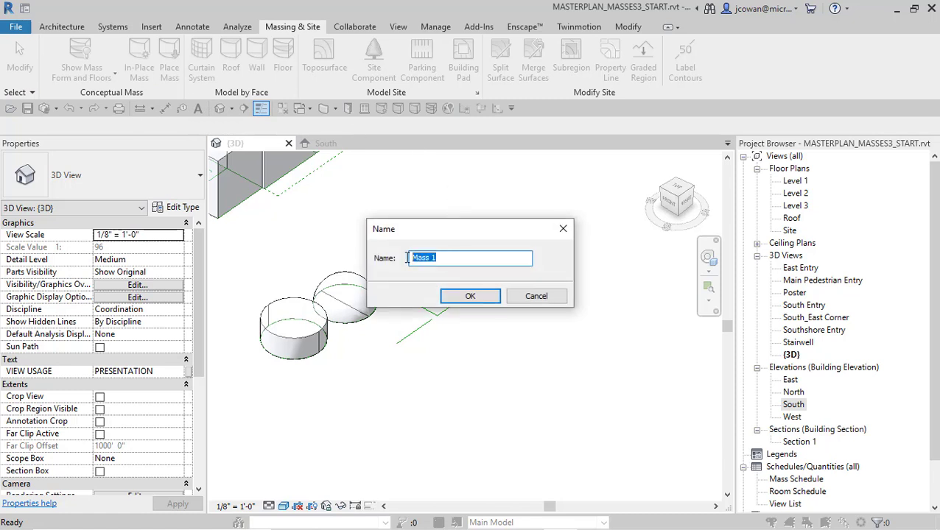
text(REVOLVE)
click(470, 297)
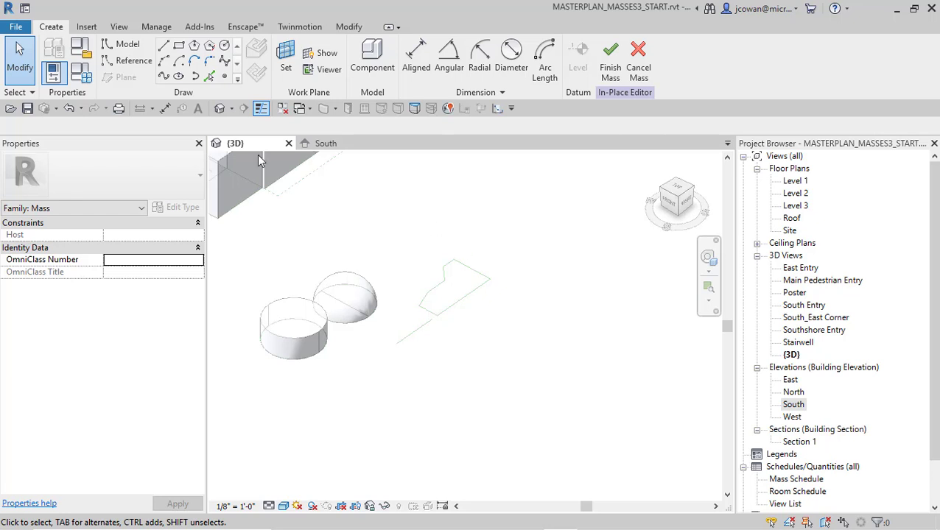
Pick the whole closed polygon chain and the separate line beside it as model lines, and finish the mass
click(211, 77)
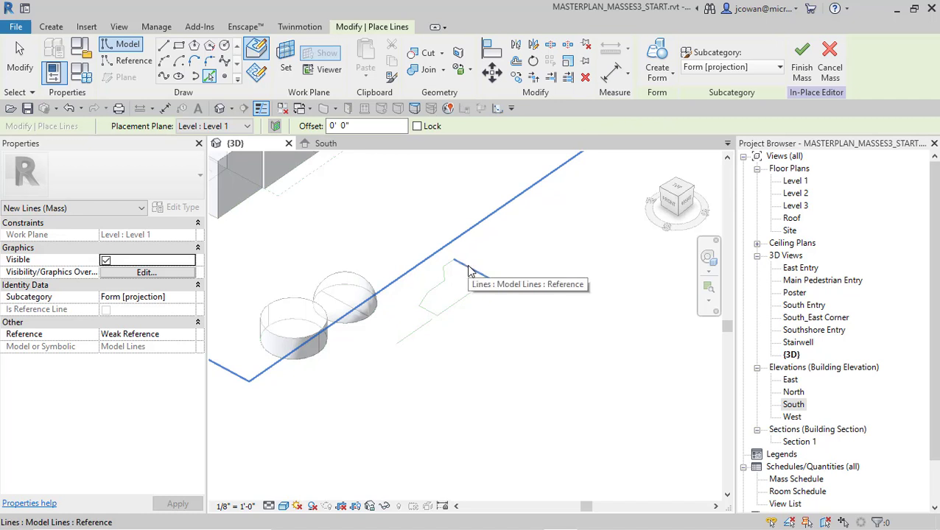
key(Tab)
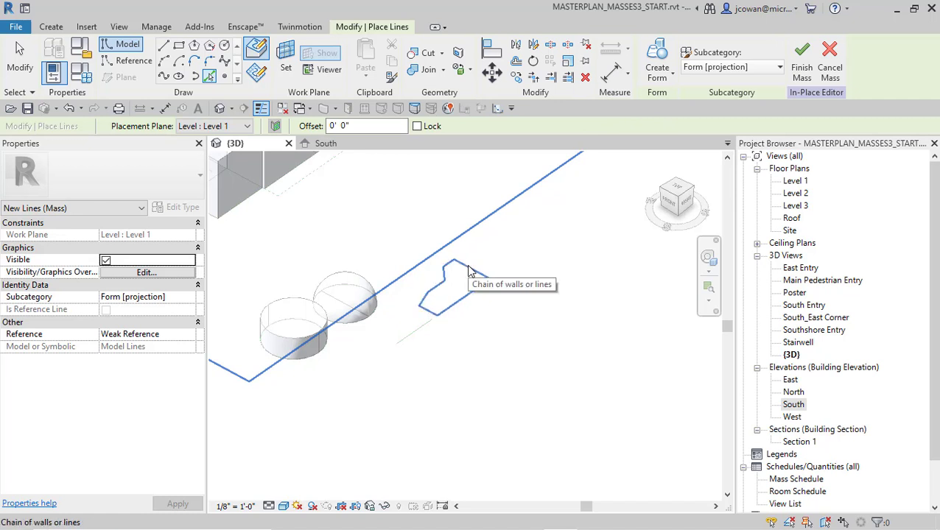
click(469, 271)
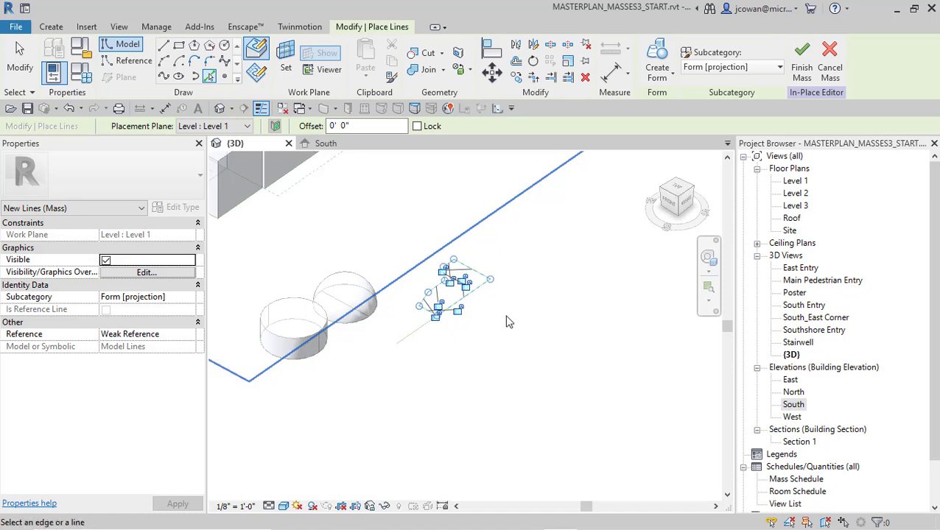
click(417, 337)
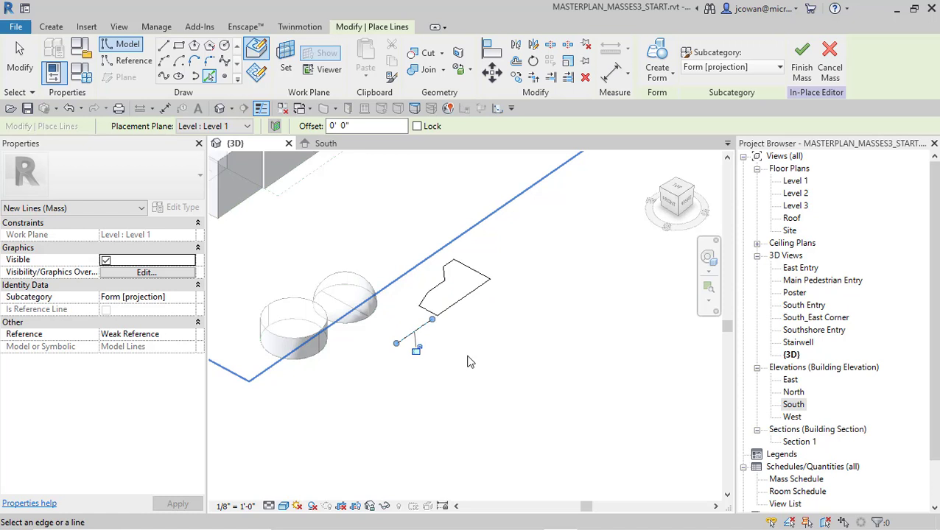
click(802, 66)
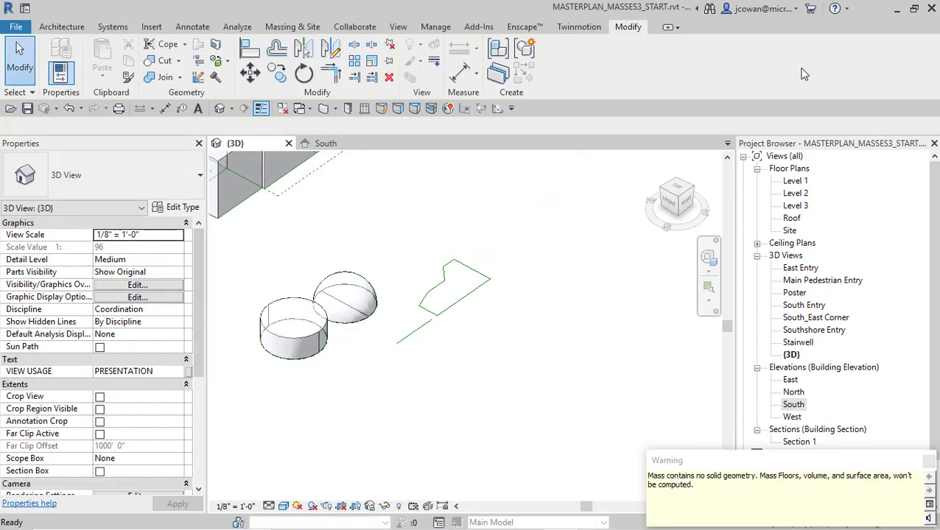
scroll(405, 340, up, 2)
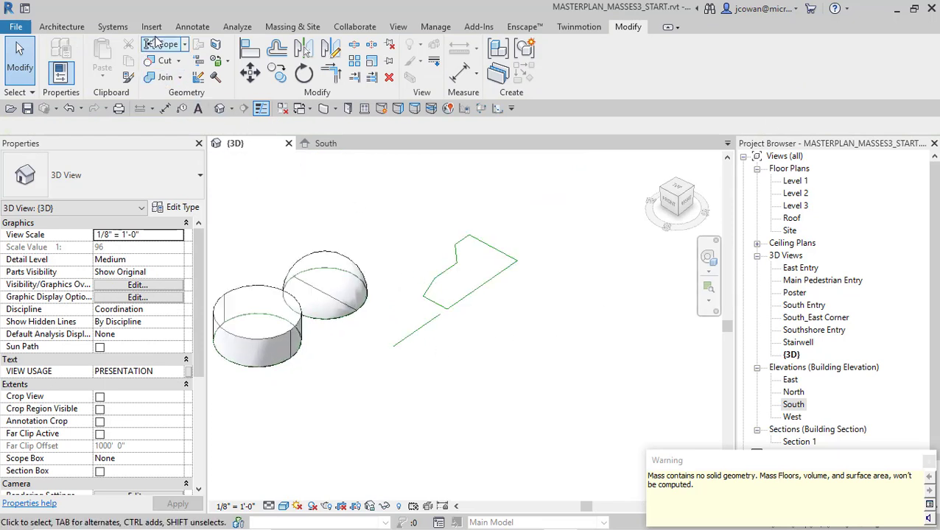
click(293, 27)
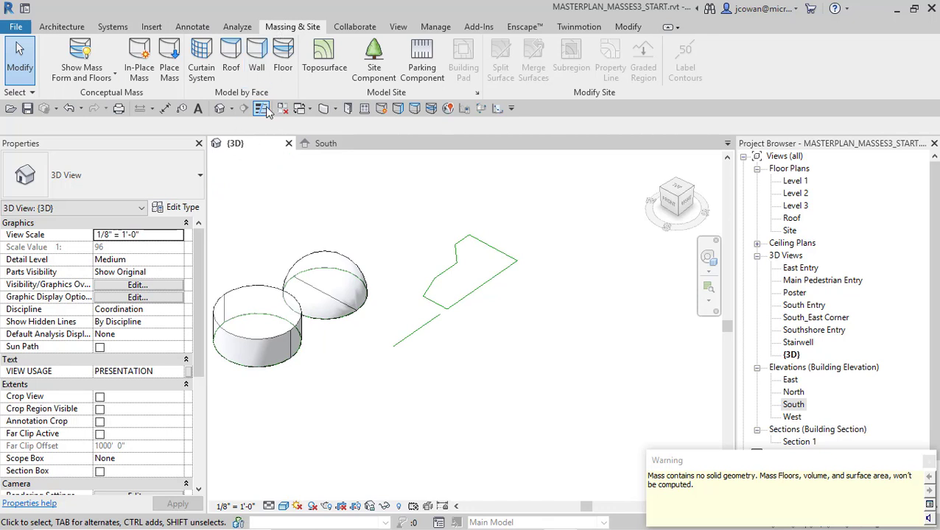
click(140, 70)
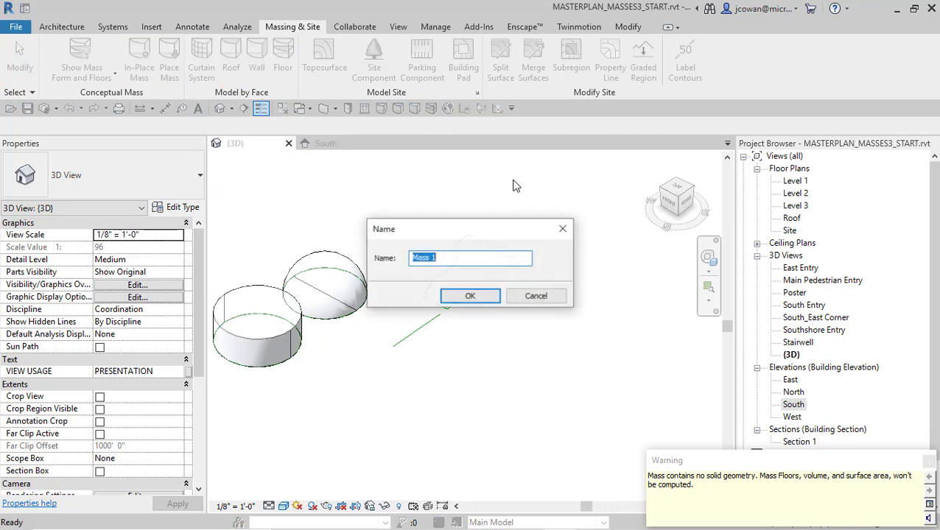
drag(442, 259, 399, 261)
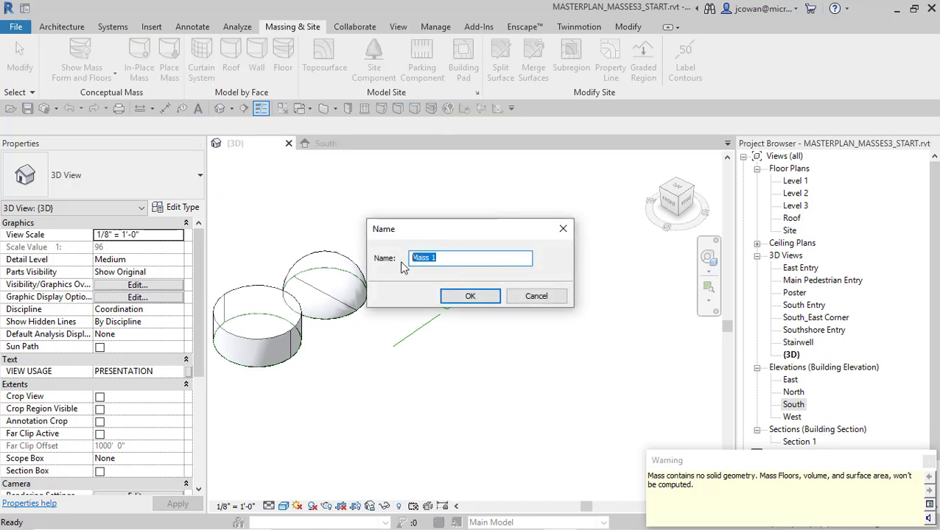
text(REVOLVE)
click(470, 296)
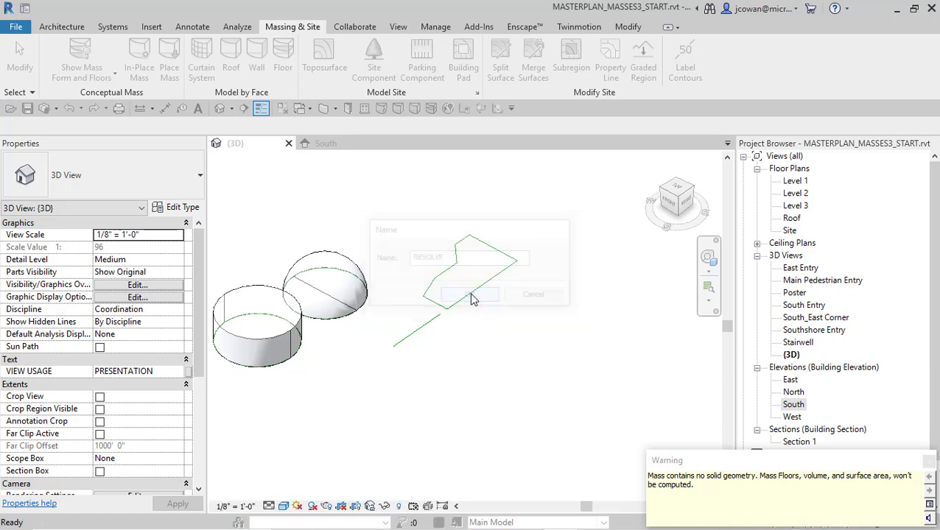
click(550, 281)
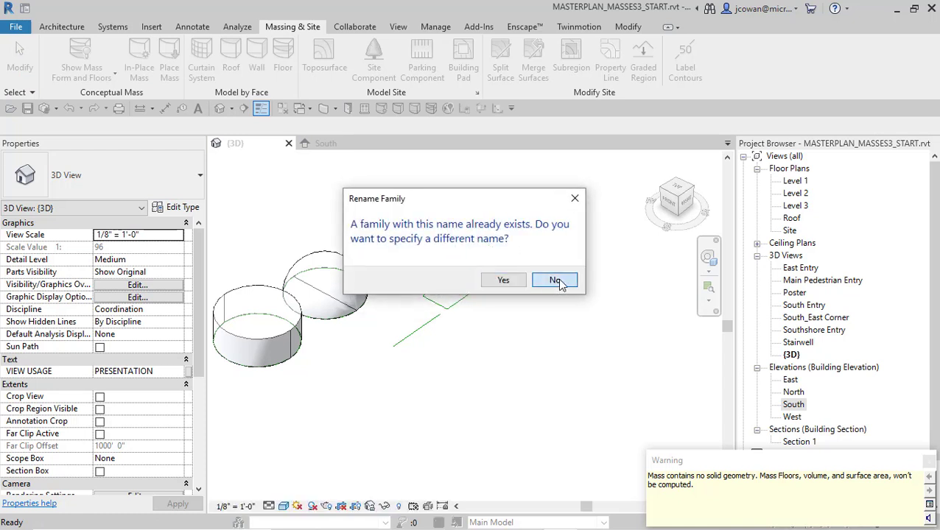
Select the unfinished mass made from the polygon outline and reopen it for in-place editing
click(483, 288)
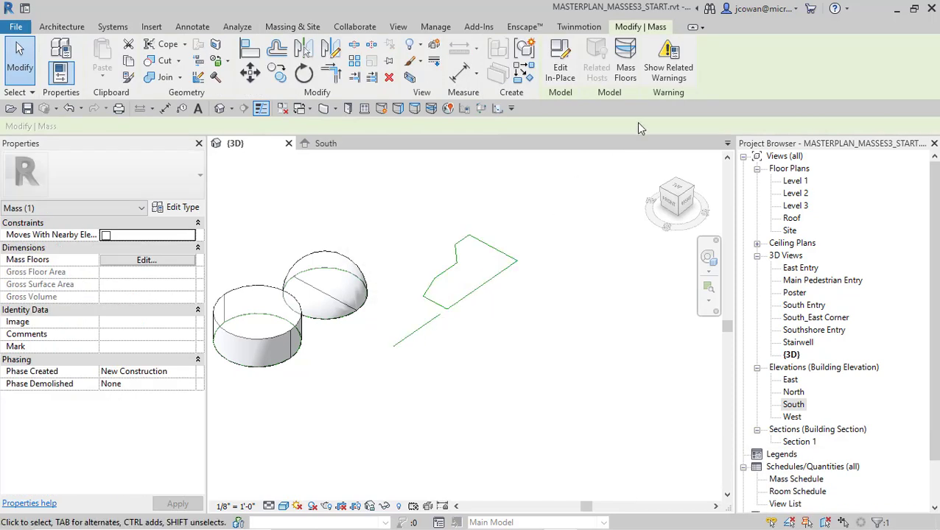
click(559, 72)
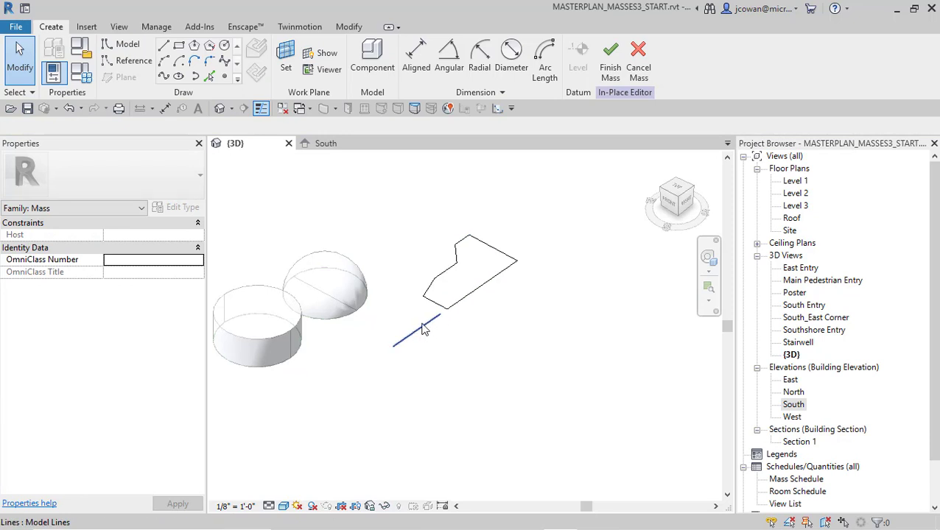
Extend the separate axis line with a model line about 8' long, drawn from its end farthest from the polygon
click(164, 46)
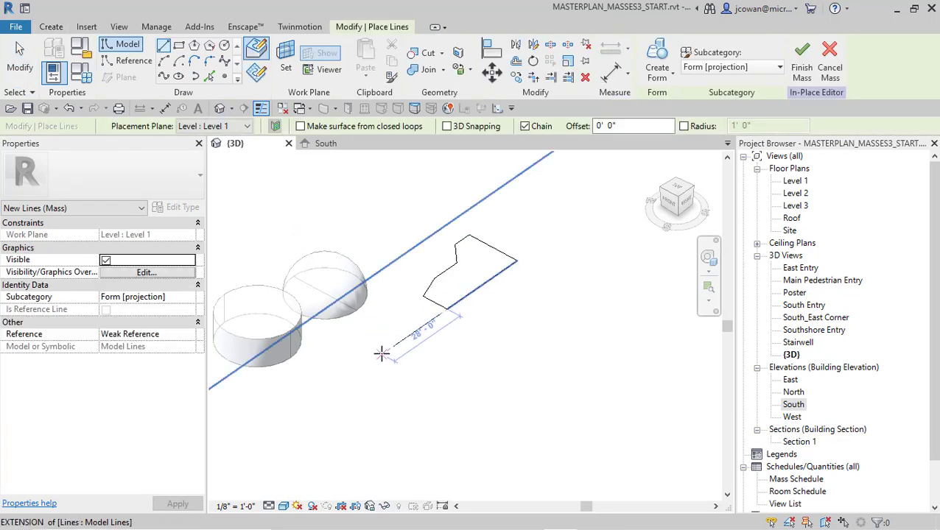
click(393, 347)
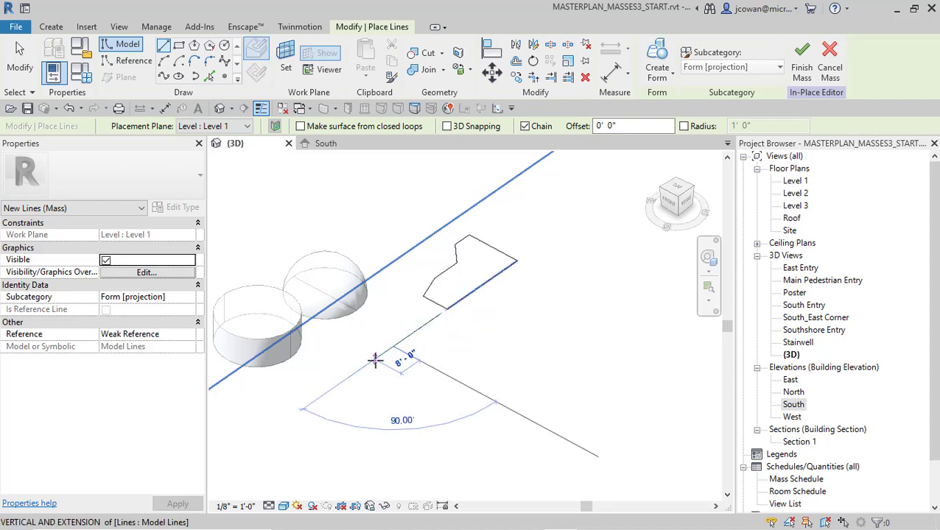
click(374, 359)
key(Escape)
key(Escape)
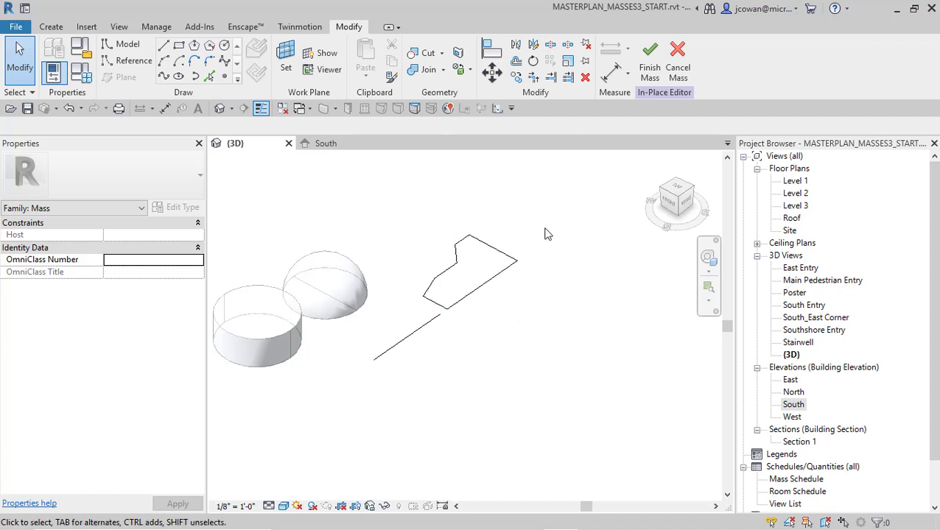
Try to create a solid form from the polygon outline together with the extended axis line
drag(545, 229, 446, 312)
drag(417, 345, 481, 361)
click(502, 349)
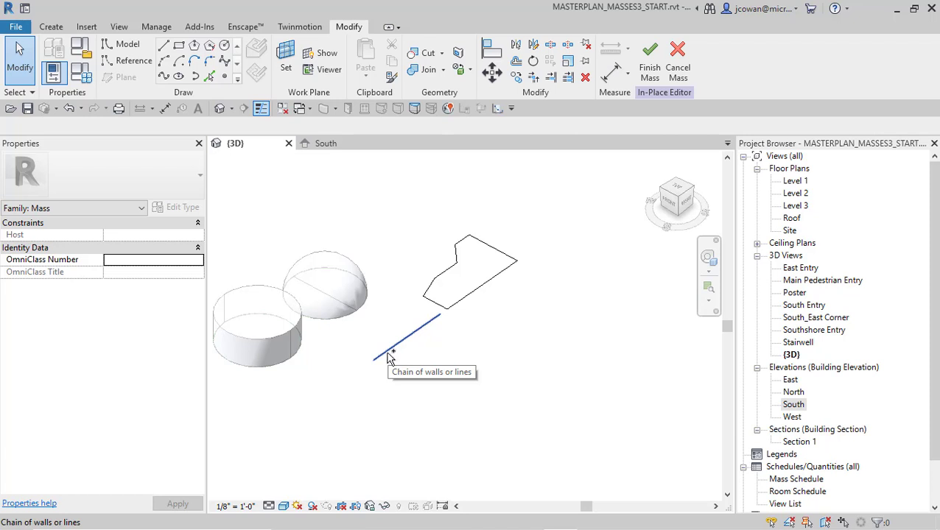
click(390, 358)
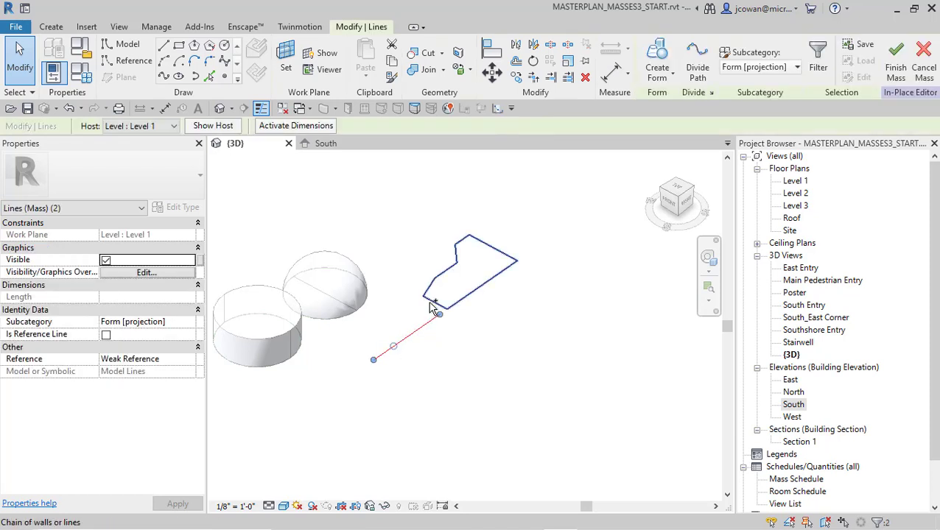
ctrl+click(432, 308)
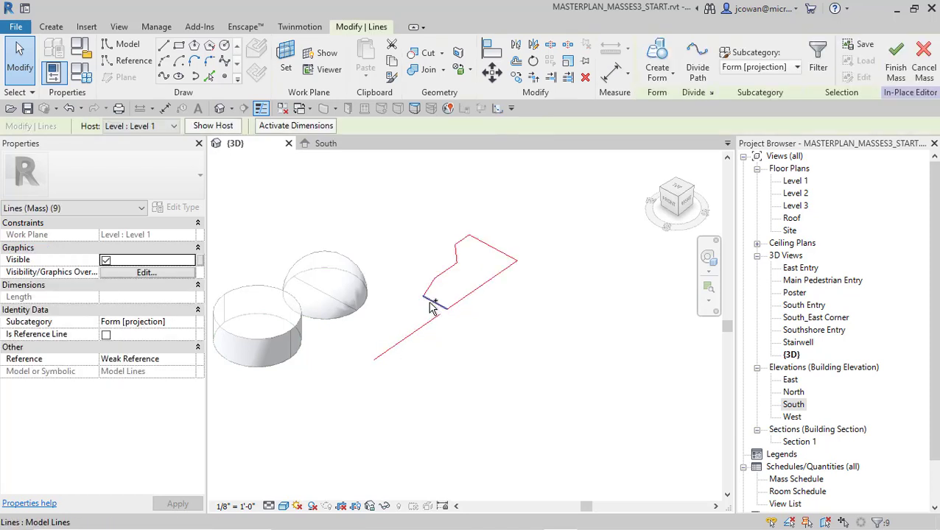
click(656, 59)
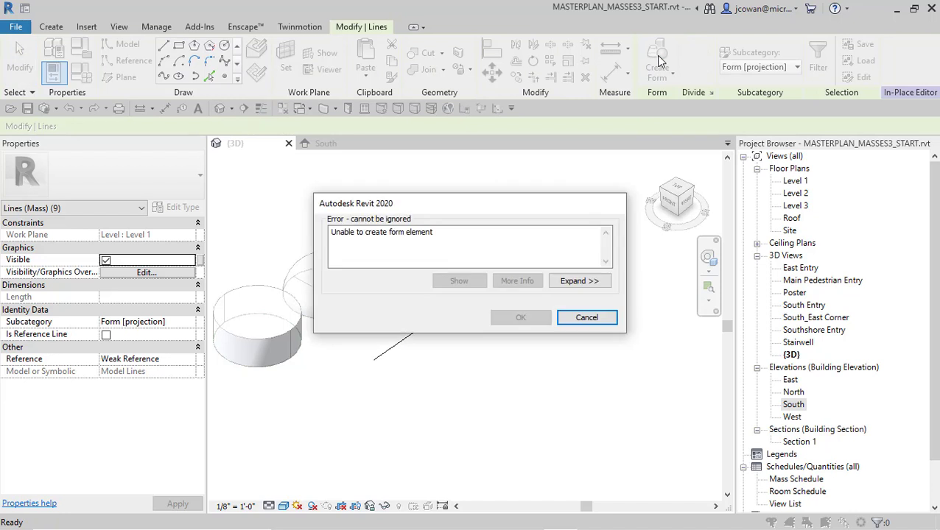
click(587, 318)
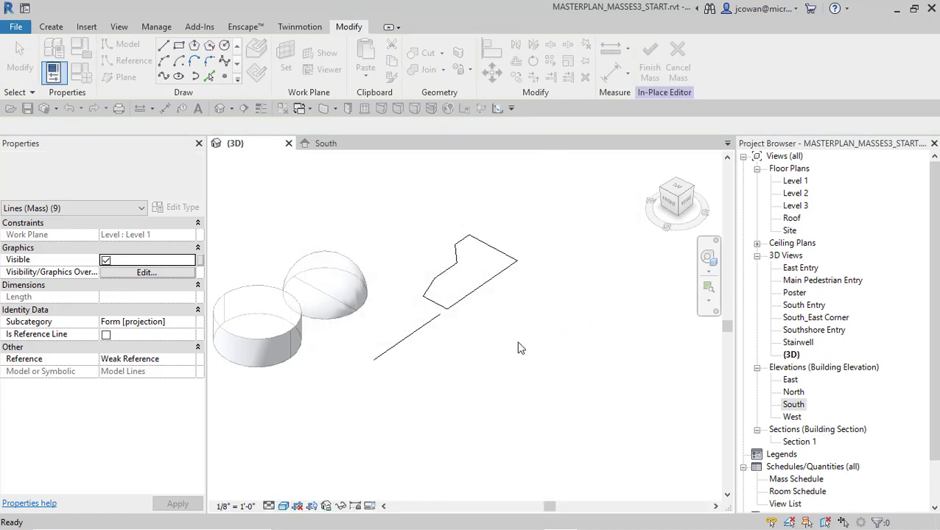
Delete the chained two-segment axis line beside the polygon from the mass
click(432, 331)
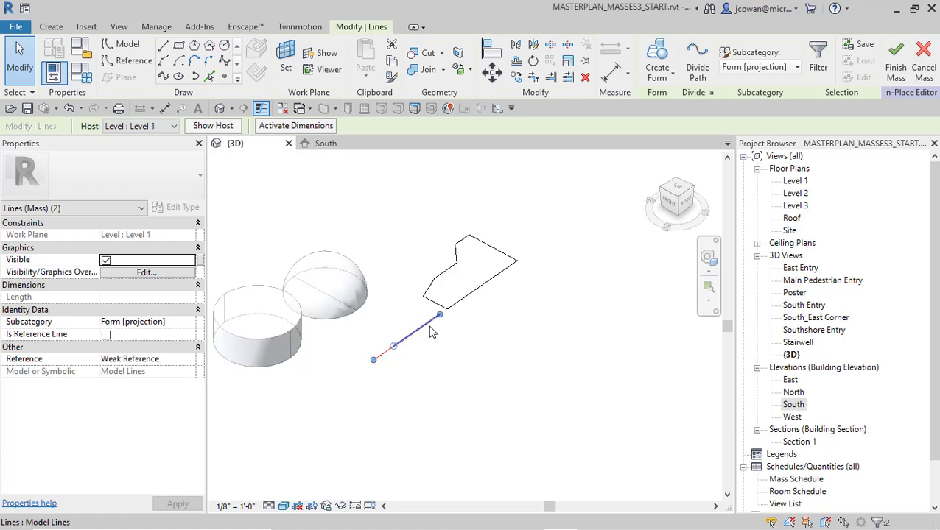
click(414, 355)
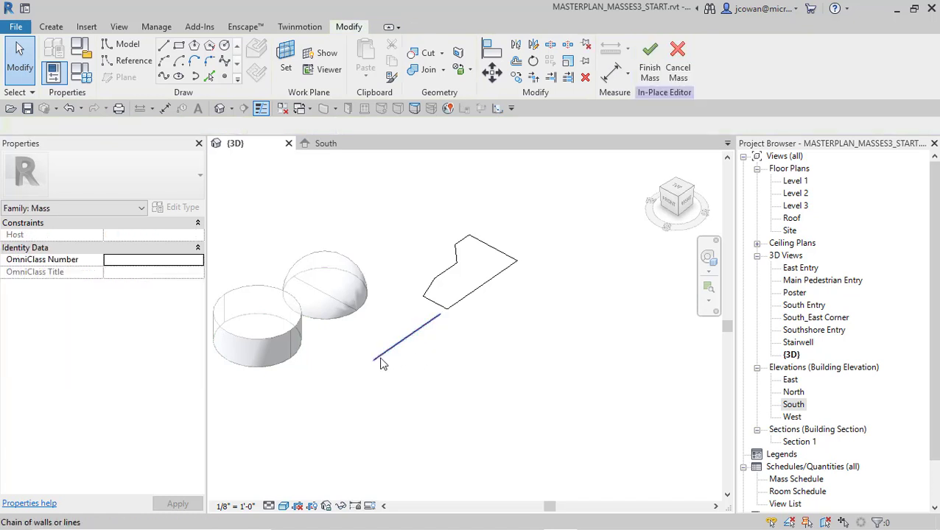
click(381, 363)
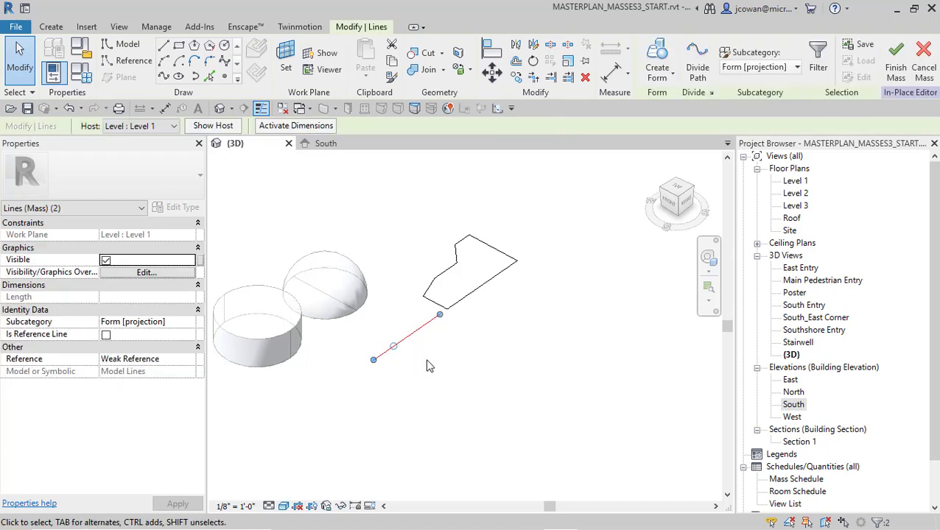
key(Delete)
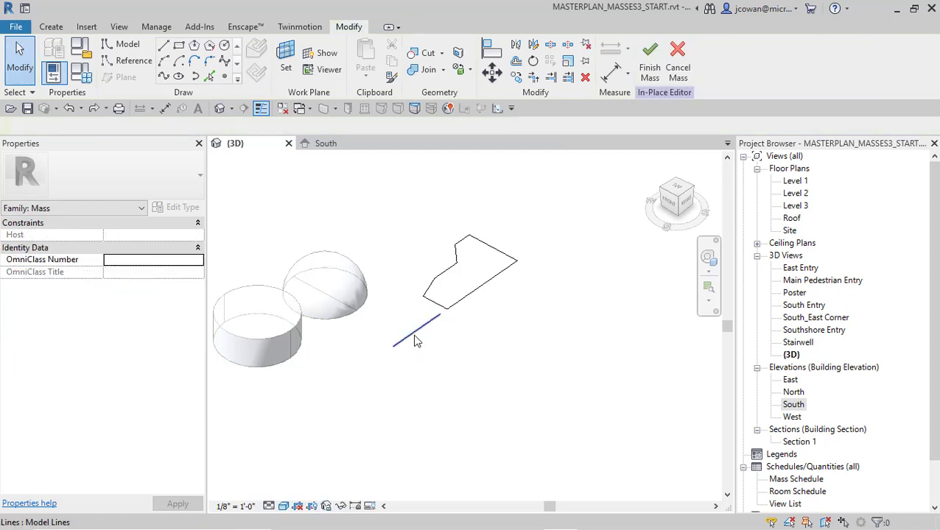
Draw a short model line about 6' 6" long in line with the existing axis, just beyond its end farthest from the polygon
key(Tab)
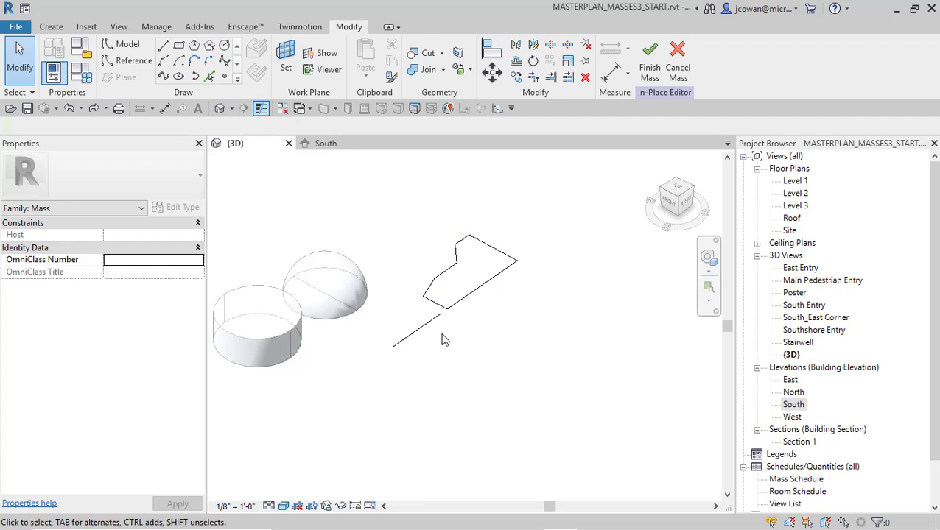
click(164, 45)
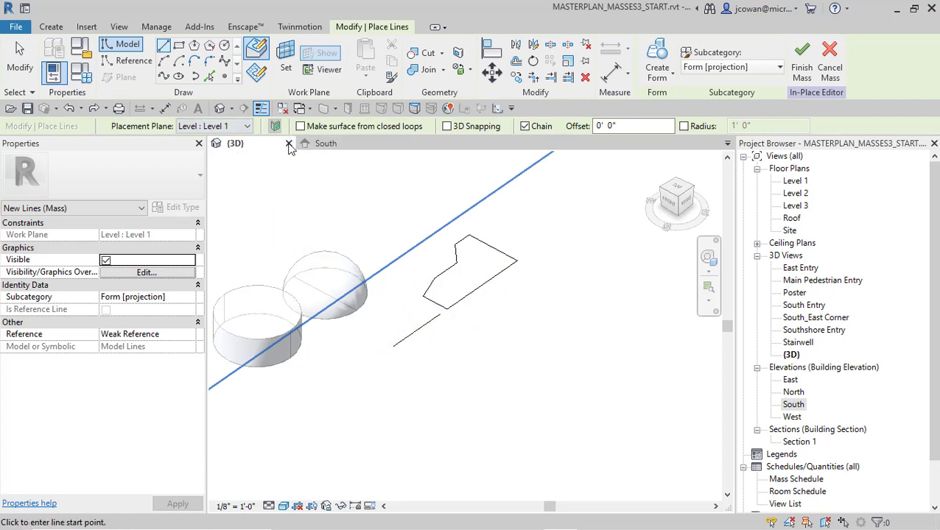
click(380, 355)
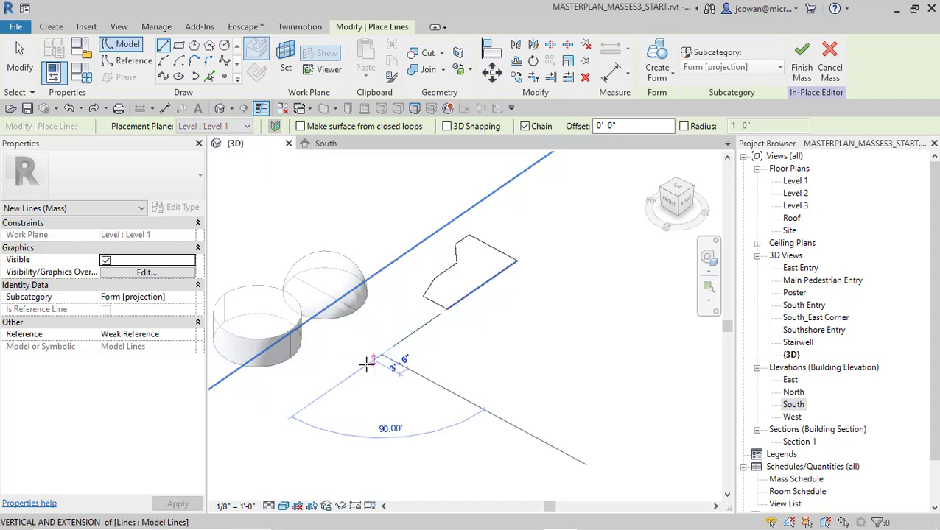
click(366, 364)
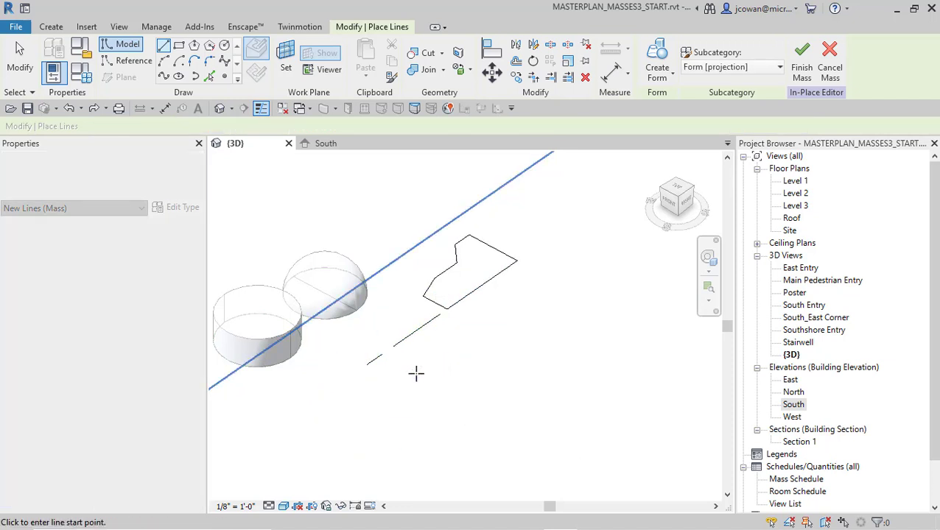
key(Escape)
key(Escape)
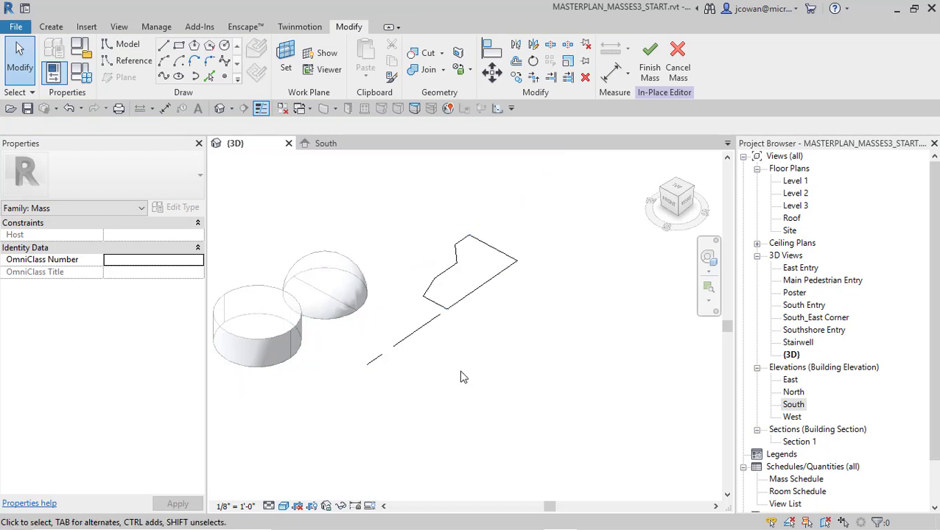
Create a solid revolved form from the polygon outline using the short line as its axis
click(378, 366)
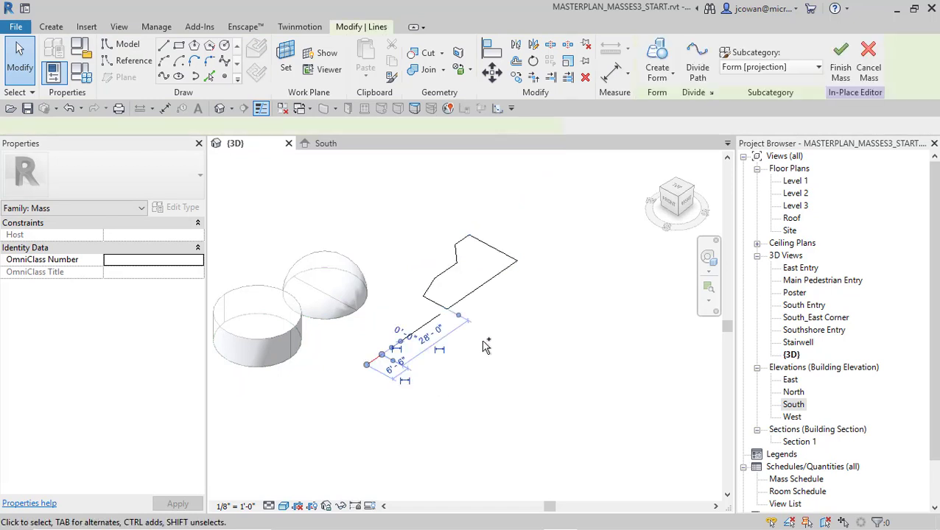
ctrl+click(515, 298)
click(657, 62)
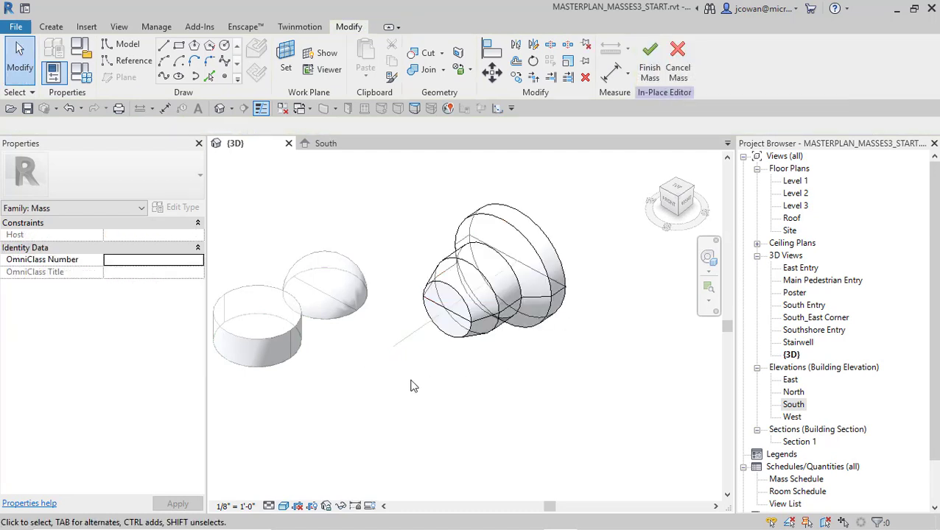
middle_drag(515, 401, 510, 410)
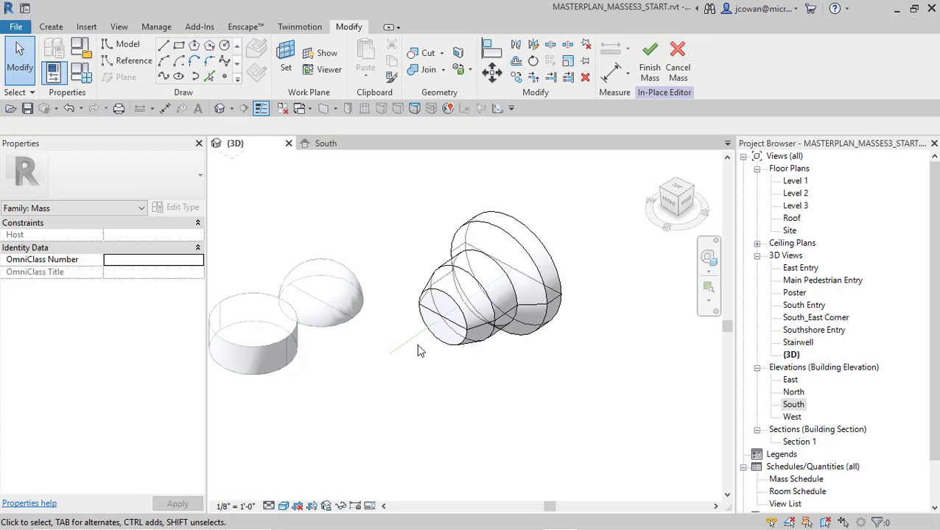
Set the revolved form's end angle to 180°
click(475, 229)
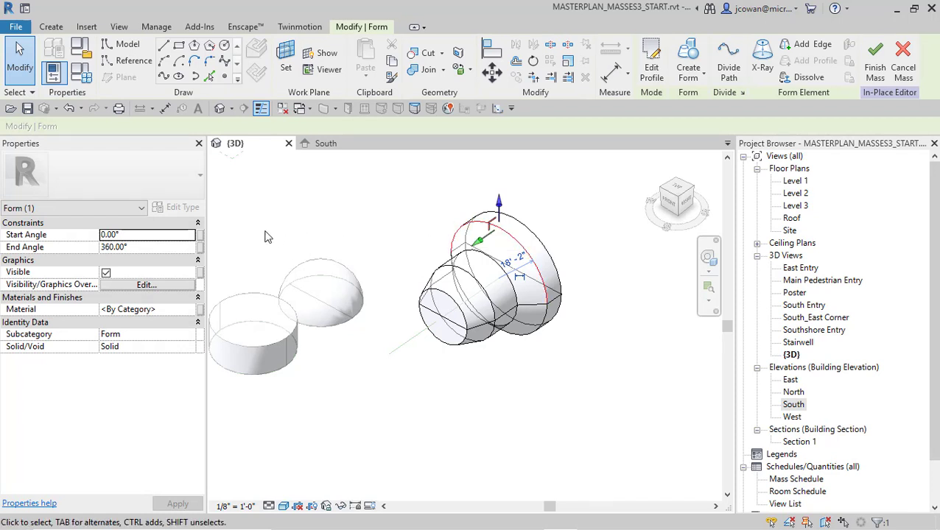
click(135, 246)
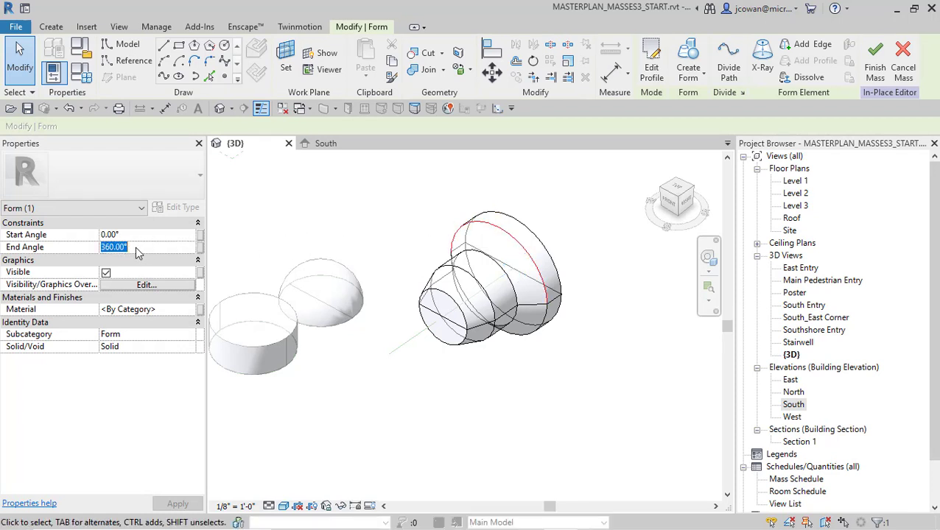
text(180)
key(Return)
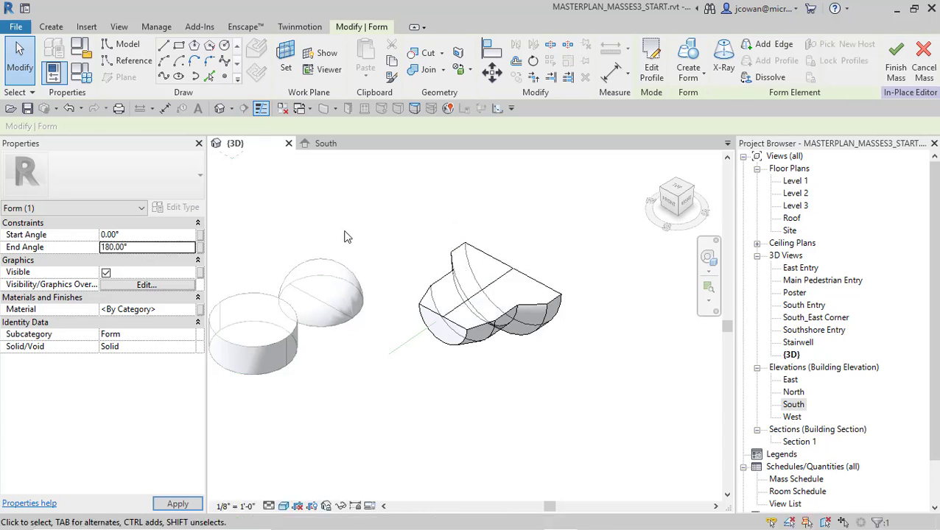
Set the revolved form's end angle back to 360°
click(137, 239)
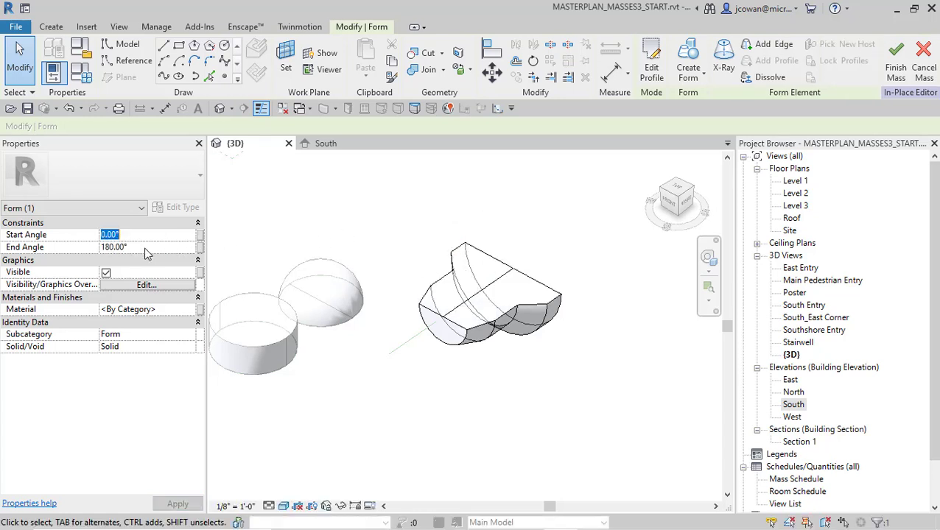
click(144, 248)
click(143, 250)
drag(143, 252, 95, 252)
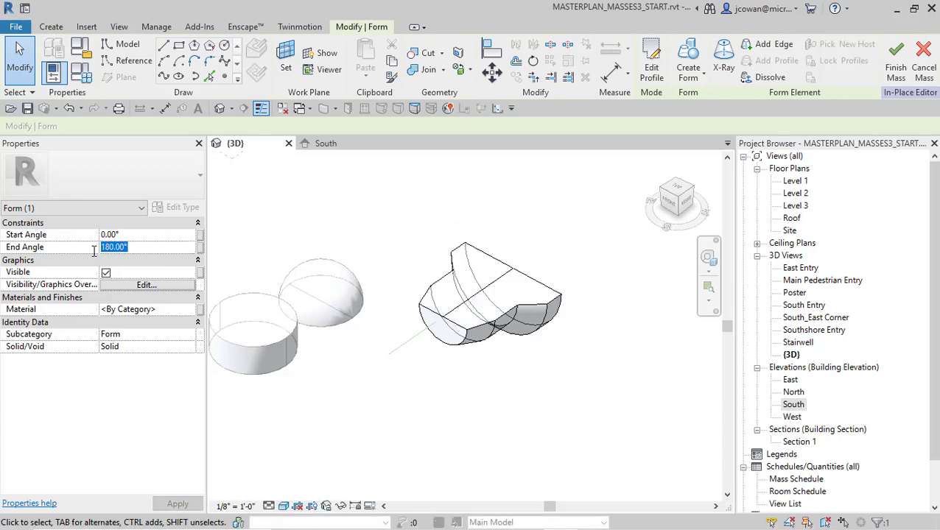
text(36)
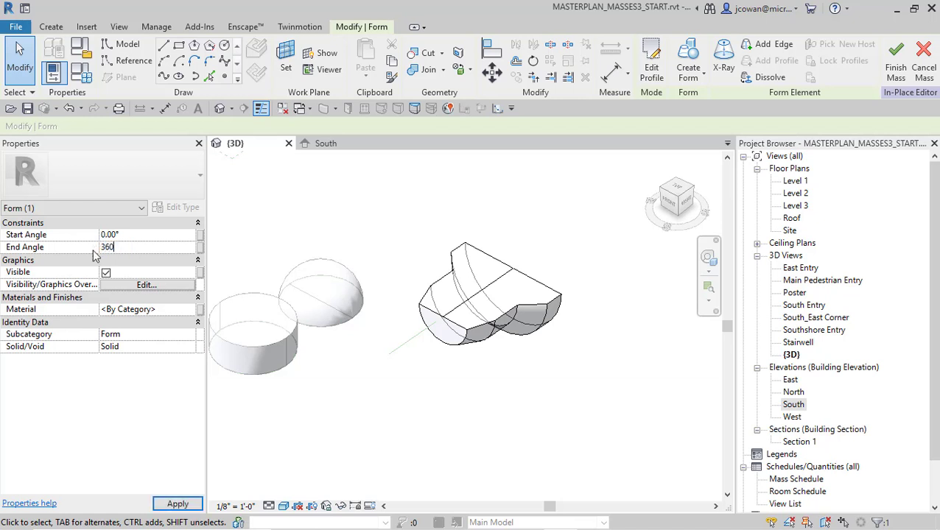
text(00)
Set the revolved form's start angle to 180° and finish the mass
click(142, 235)
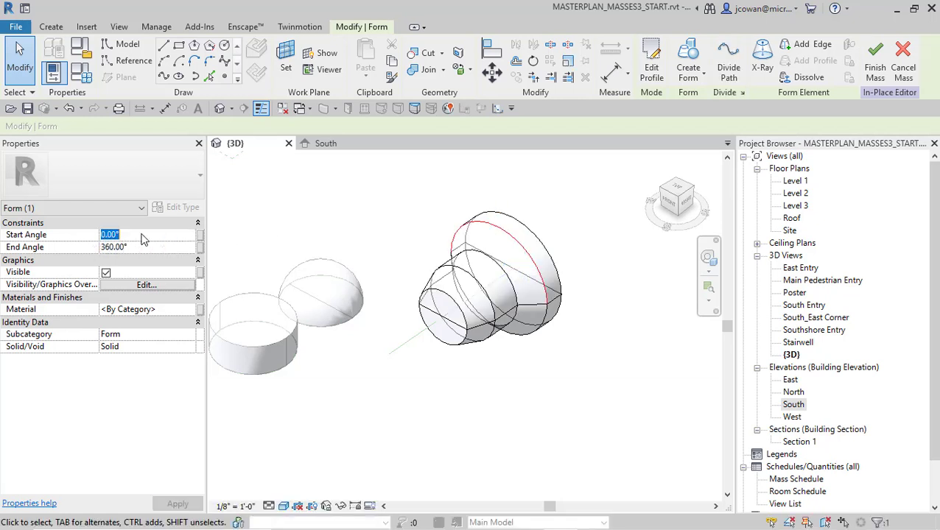
text(18)
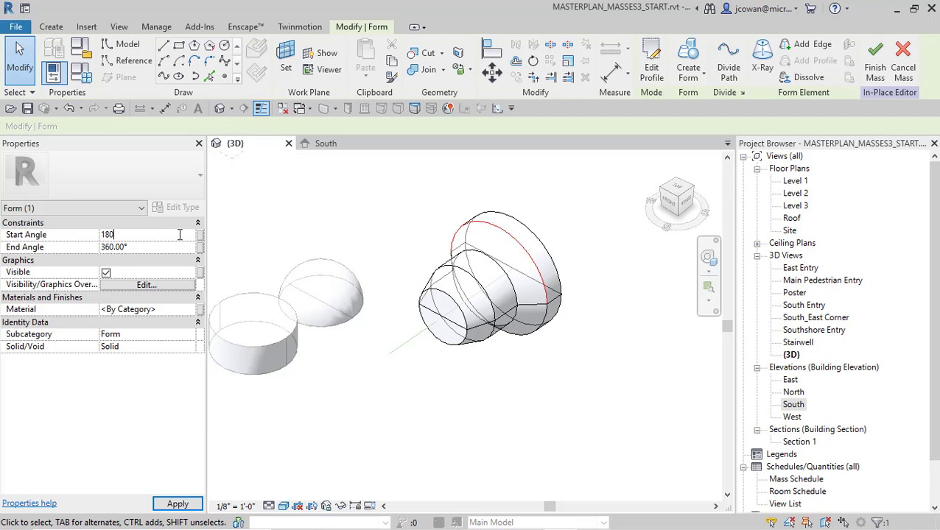
click(377, 259)
shift+middle_drag(452, 324, 464, 260)
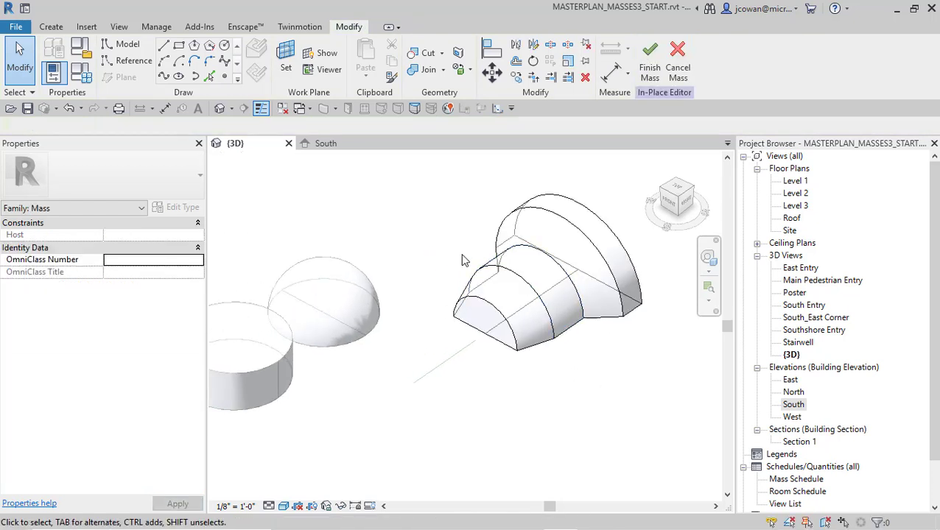
scroll(462, 256, down, 2)
middle_drag(418, 166, 520, 225)
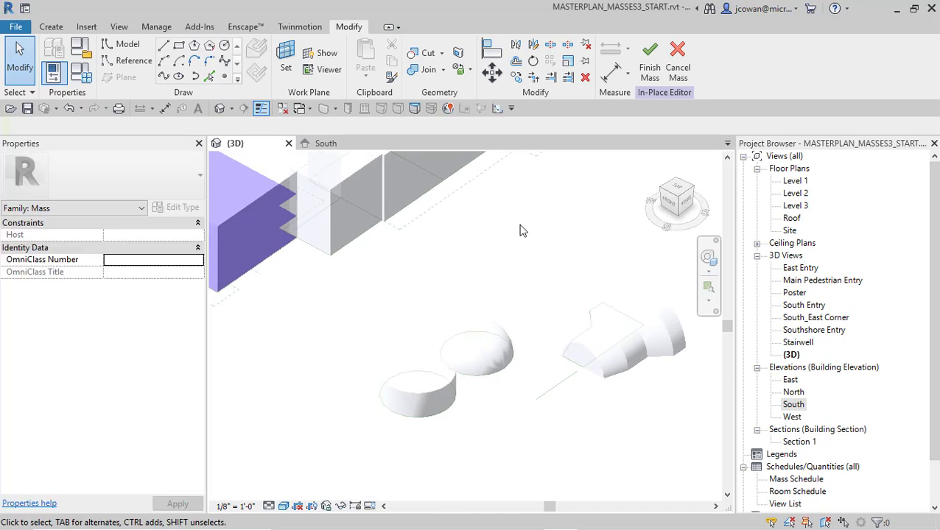
click(650, 73)
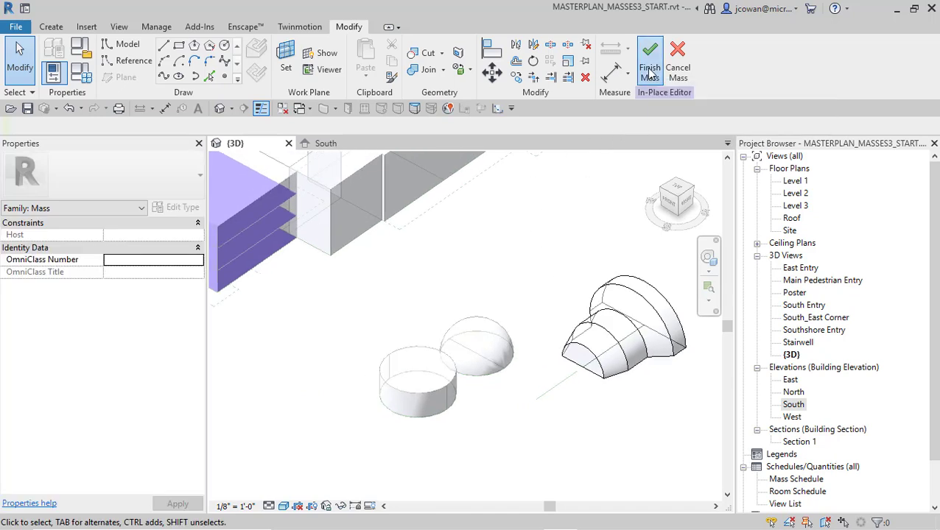
Start a new in-place mass named Mass 1 for the site with the nested square outlines
scroll(380, 320, down, 1)
middle_drag(380, 321, 482, 417)
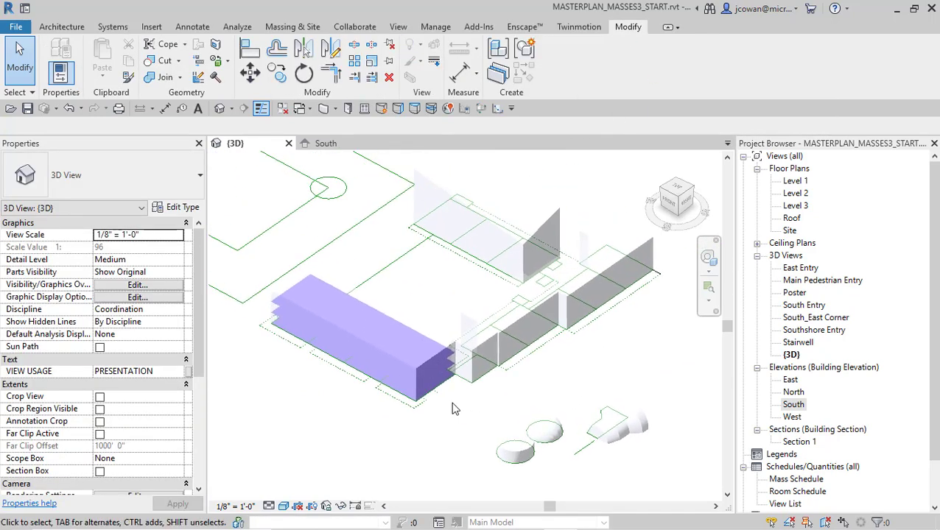
middle_drag(284, 239, 403, 298)
scroll(336, 261, down, 1)
middle_drag(336, 262, 339, 268)
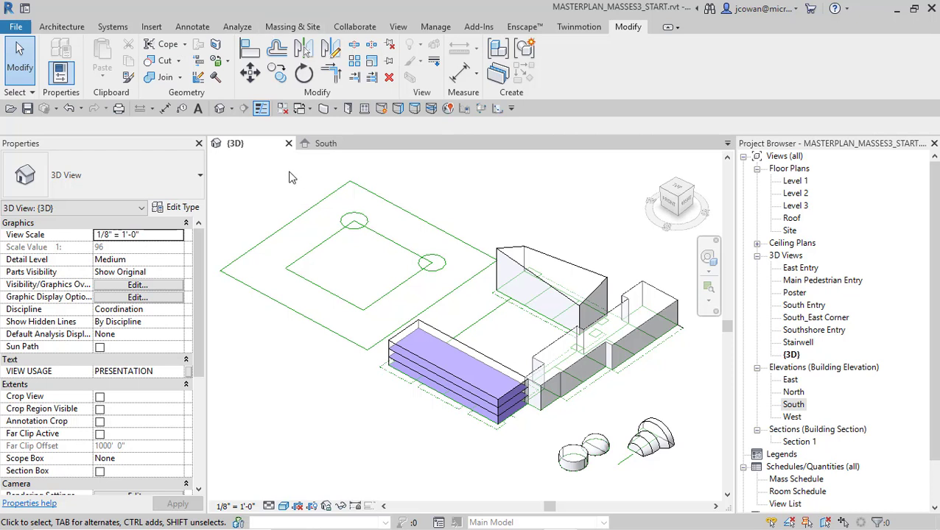
middle_drag(290, 201, 293, 207)
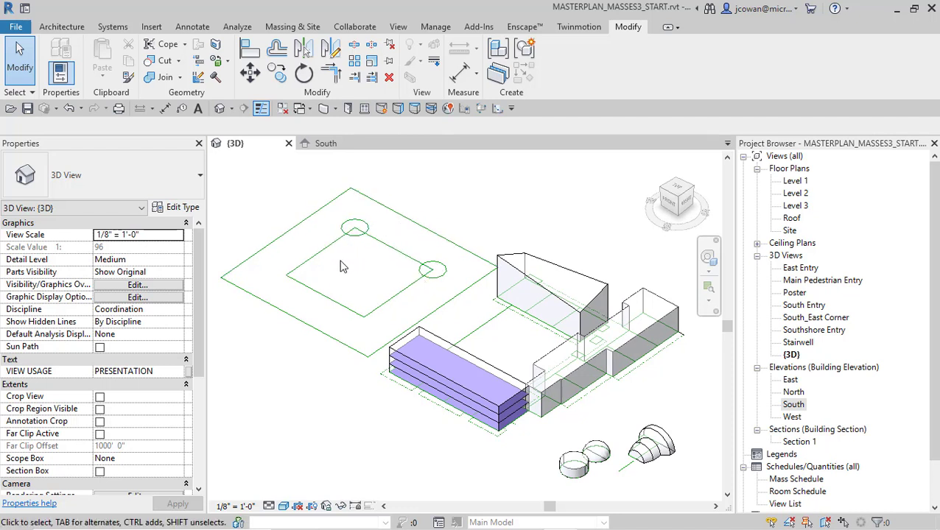
scroll(354, 250, down, 2)
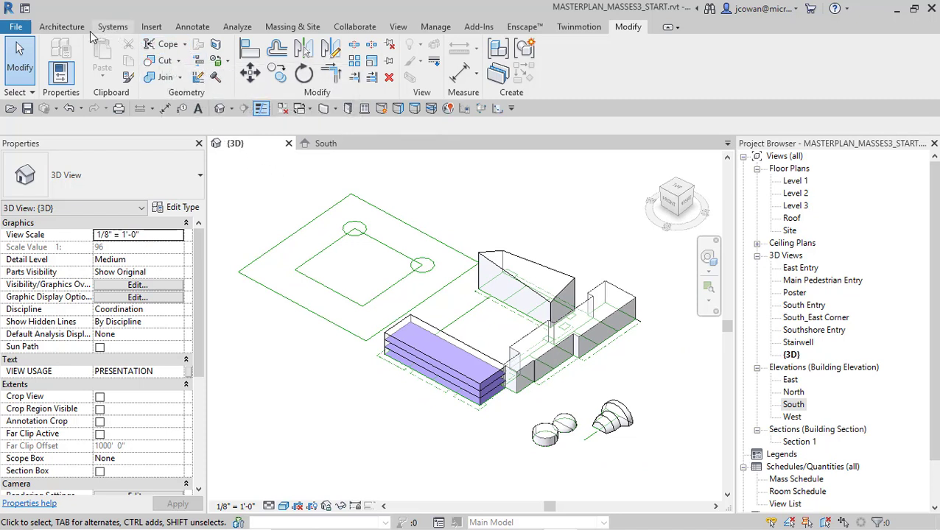
click(293, 26)
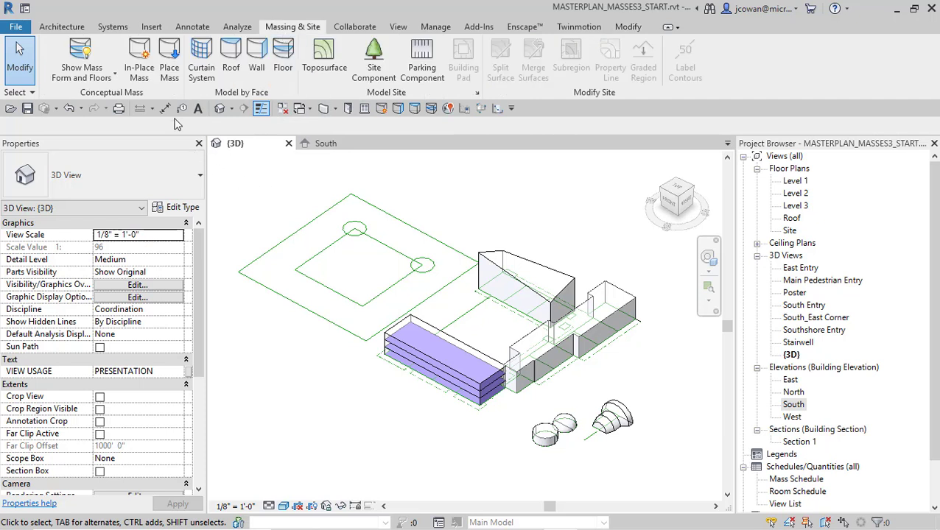
click(139, 59)
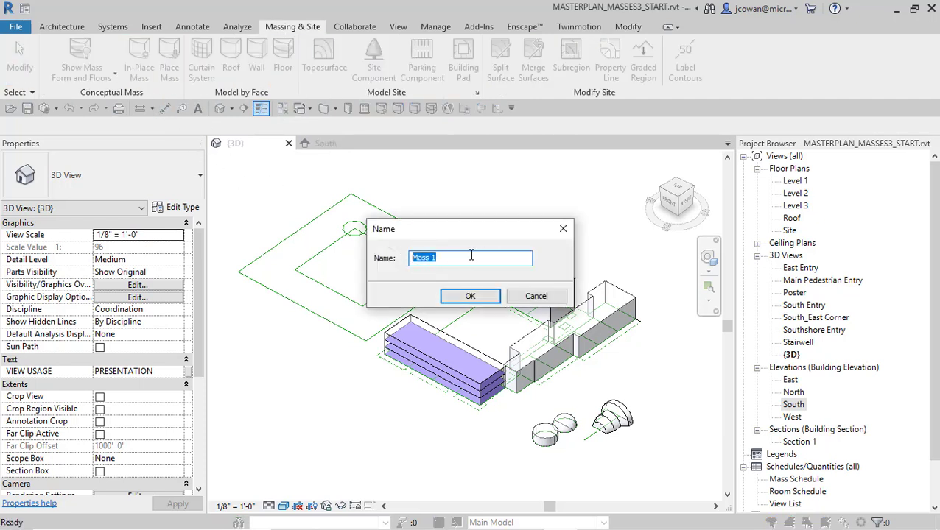
click(469, 296)
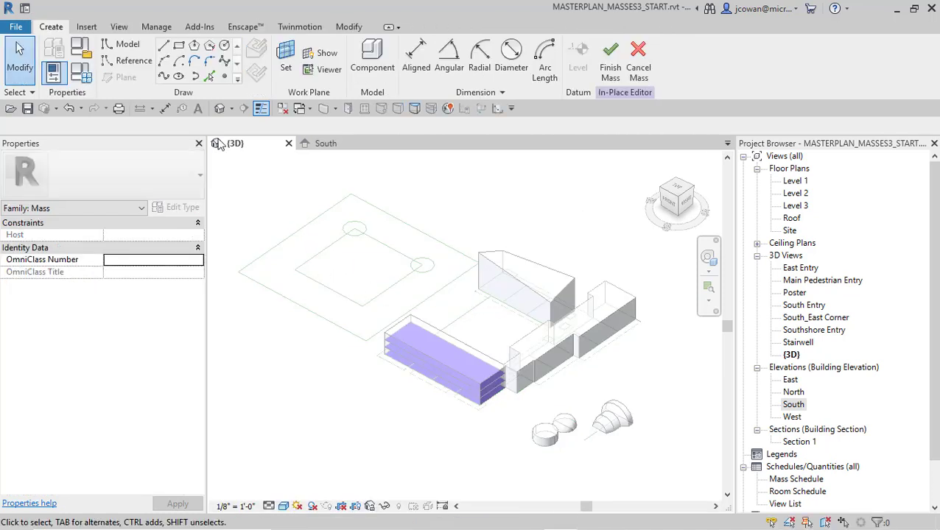
Create a solid form from a rectangle traced over the inner square outline on Level 1 and finish the mass
click(178, 47)
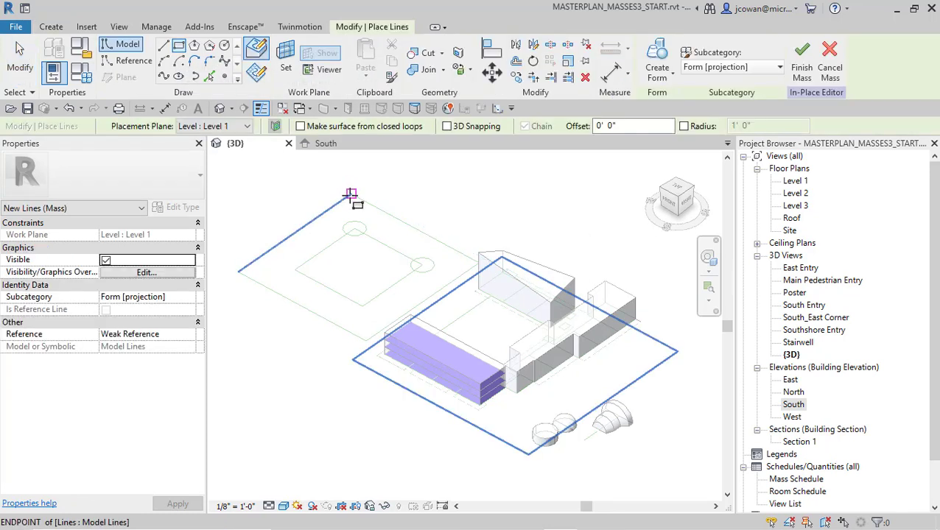
click(297, 271)
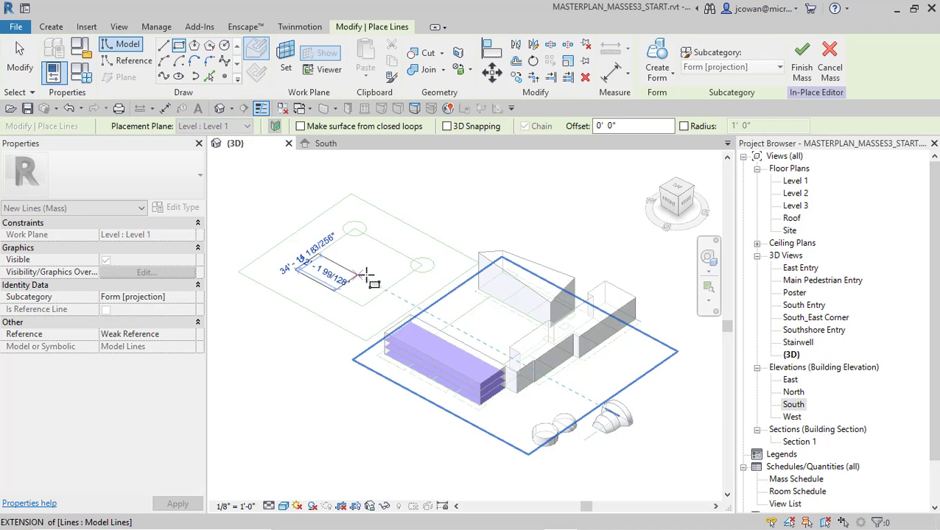
click(421, 263)
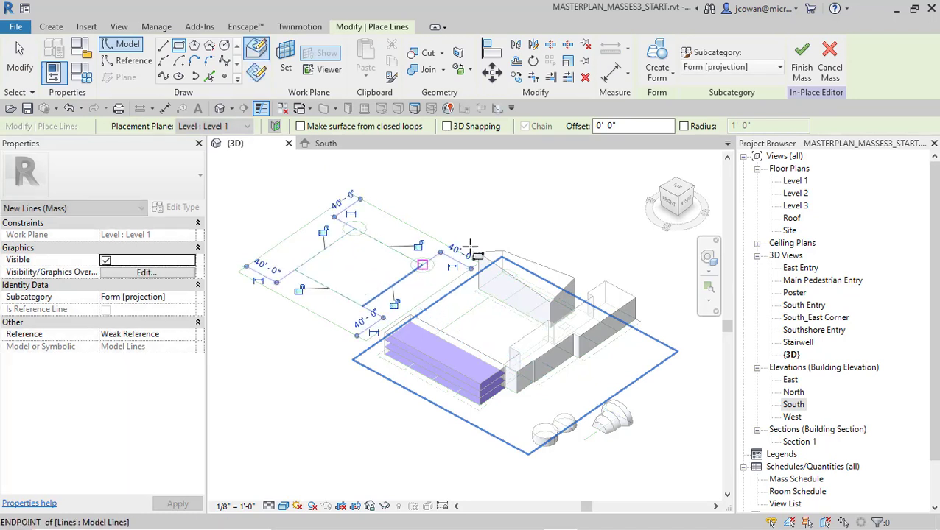
click(656, 59)
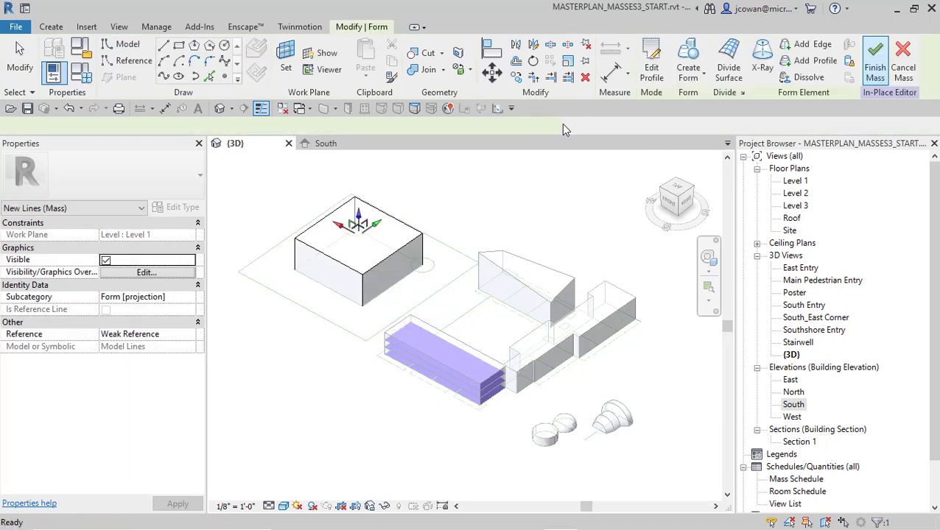
click(478, 175)
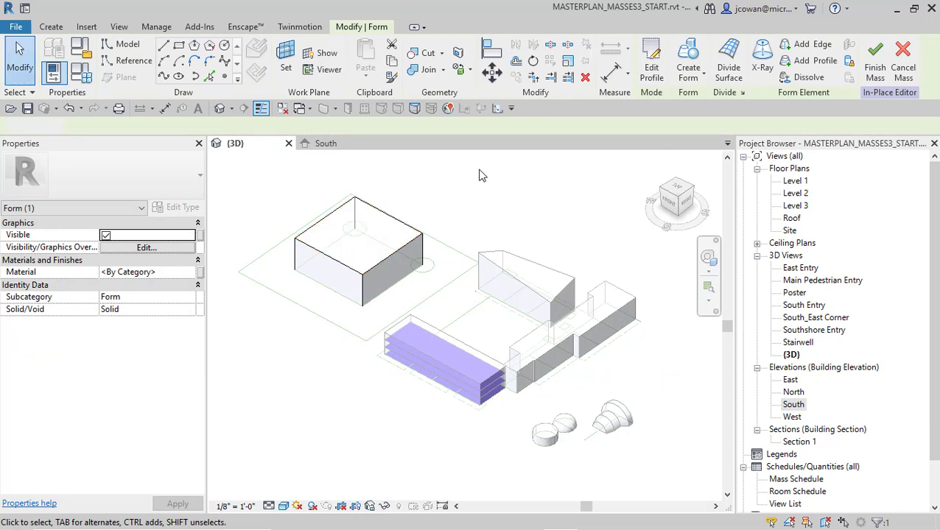
click(650, 73)
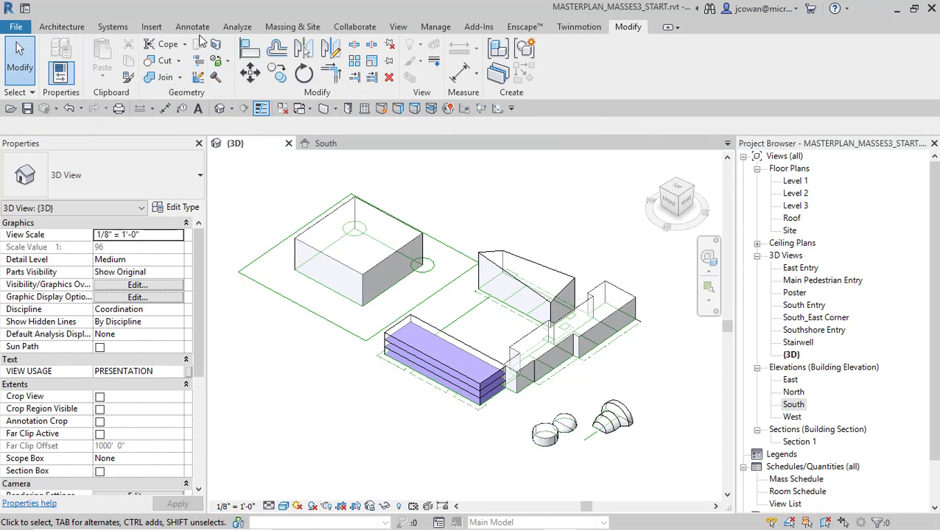
Start a new in-place mass named Mass 2 and trace a rectangle over the outer square outline on Level 1
click(292, 27)
click(144, 76)
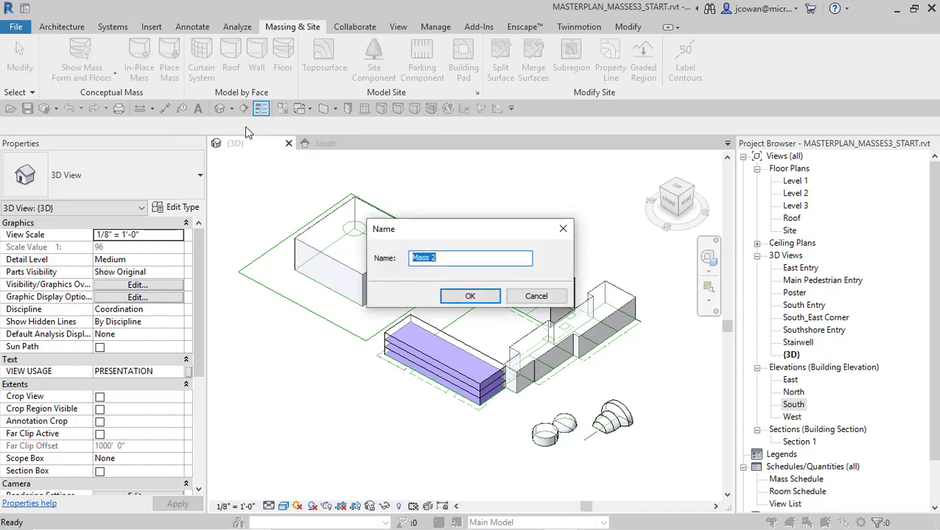
click(472, 296)
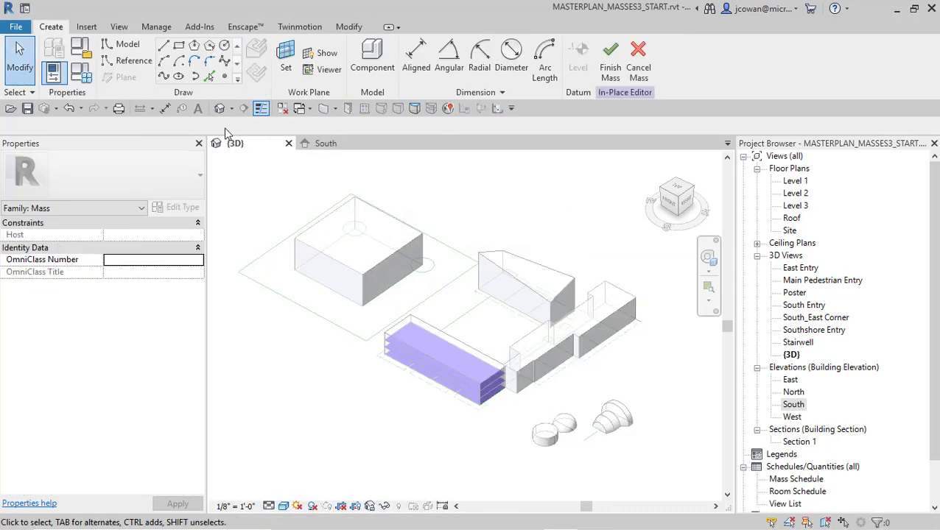
click(179, 45)
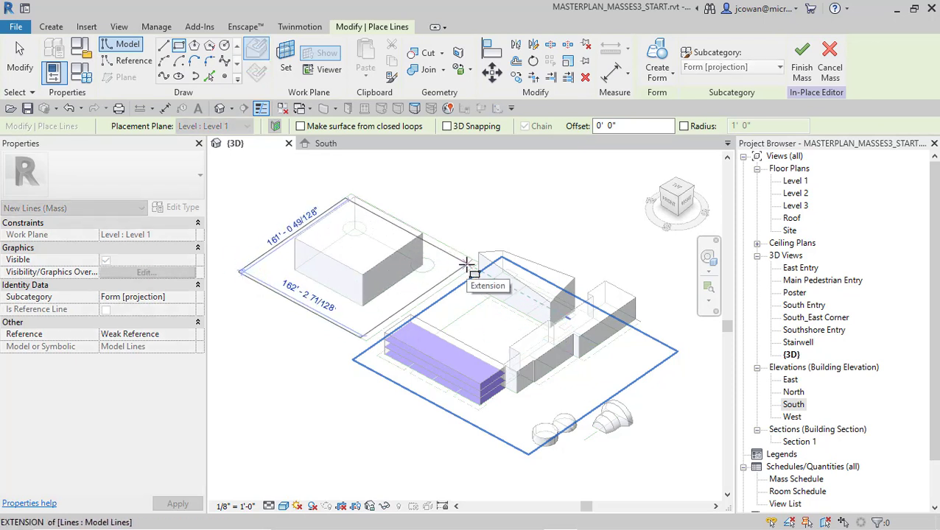
shift+middle_drag(465, 268, 484, 265)
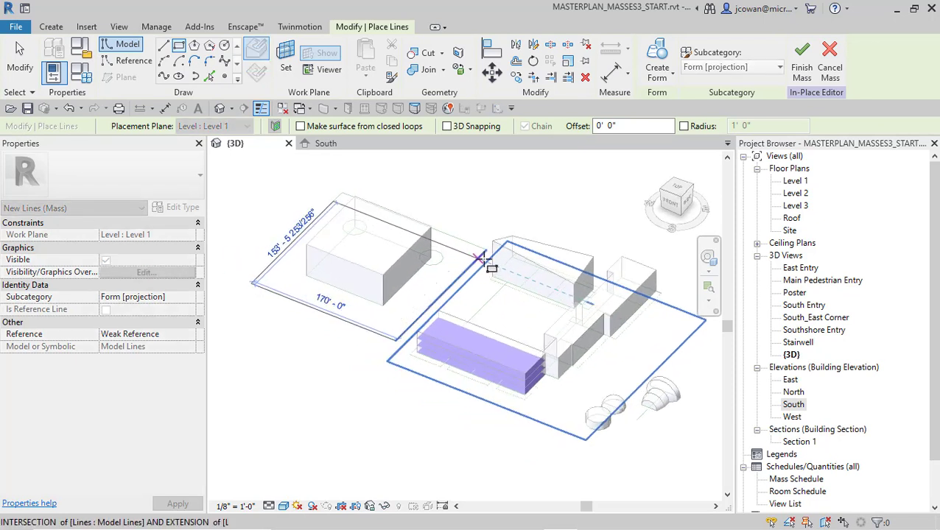
click(486, 251)
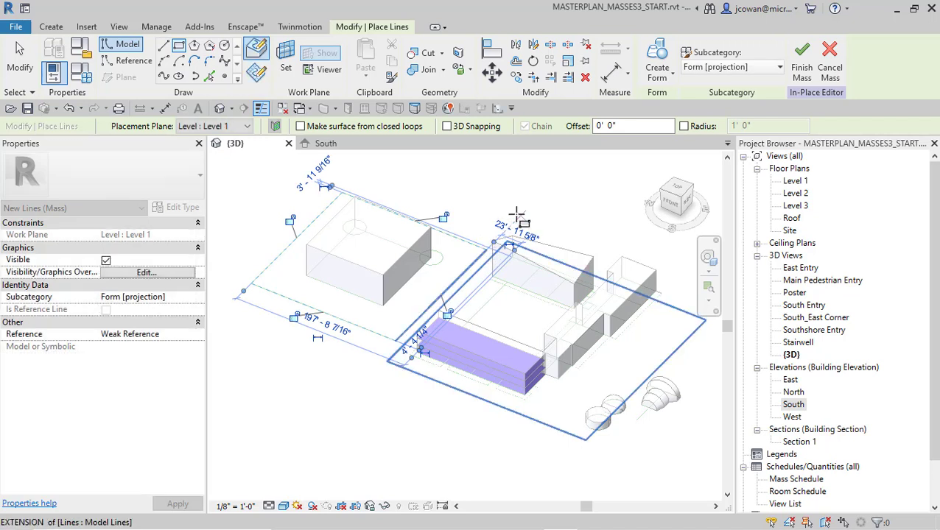
Create a solid form from the rectangle around the outer square and finish the mass
click(656, 67)
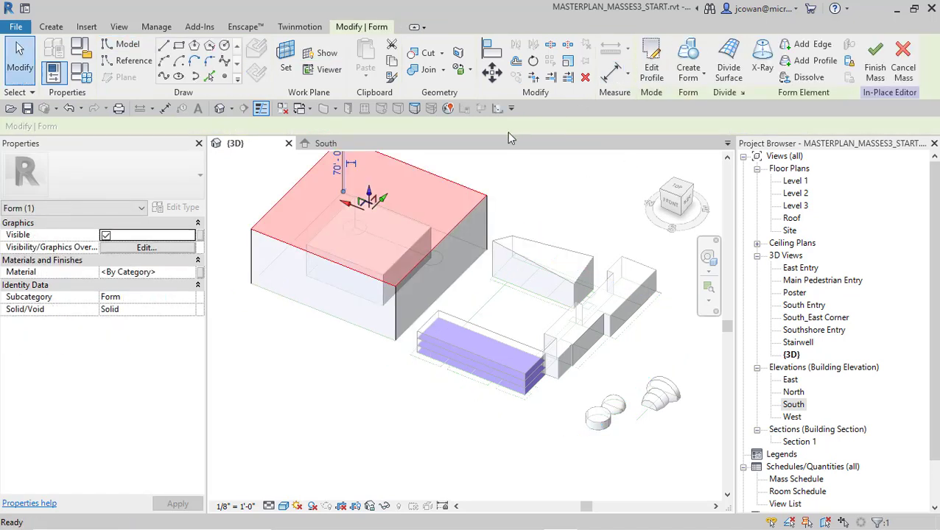
click(492, 168)
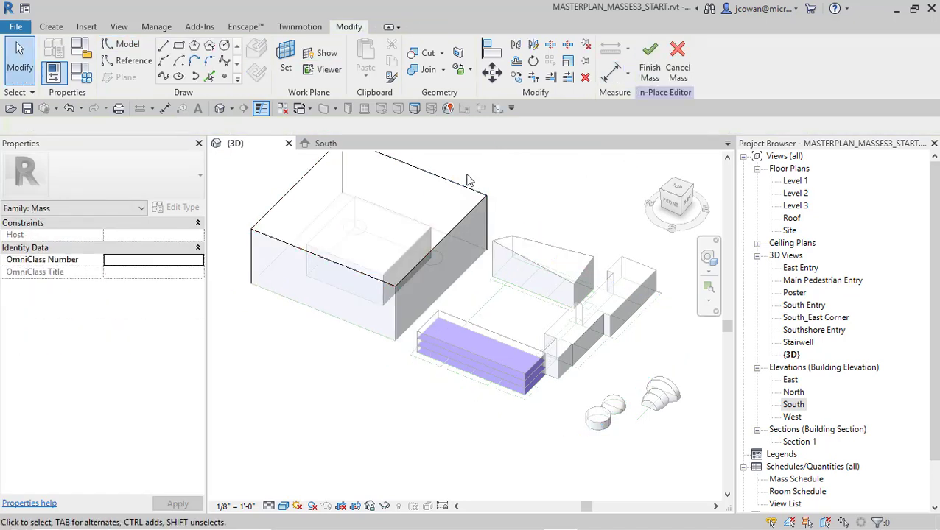
click(648, 73)
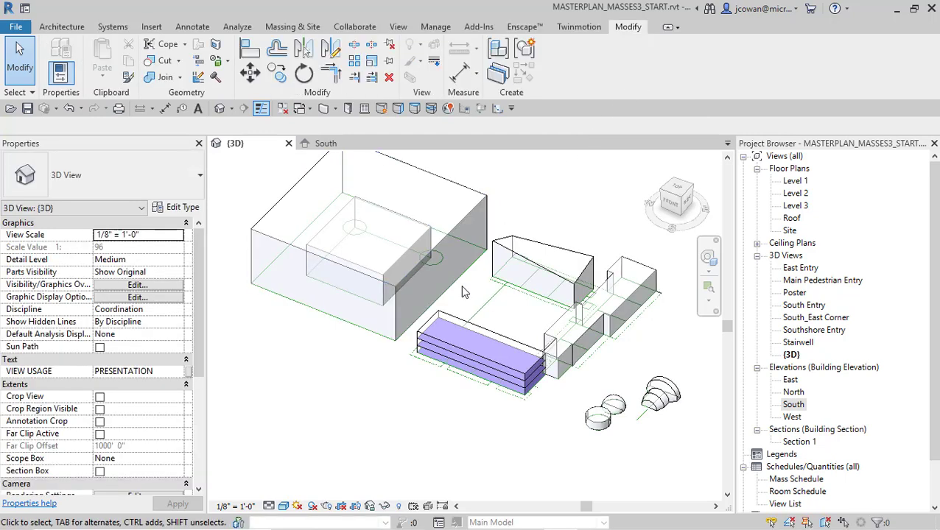
Temporarily hide the outer square mass, Mass 2, and the inner square mass, Mass 1, in the 3D view
shift+middle_drag(460, 285, 400, 317)
scroll(402, 267, down, 1)
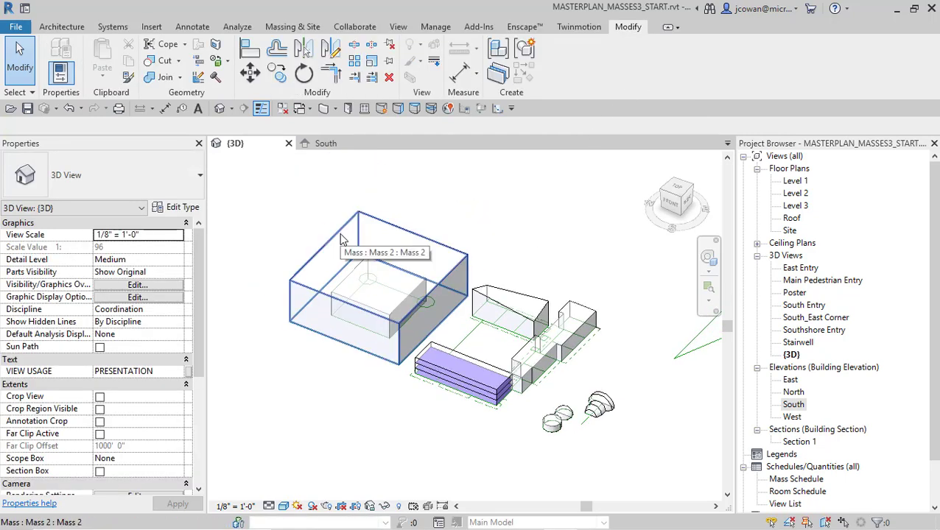
click(339, 236)
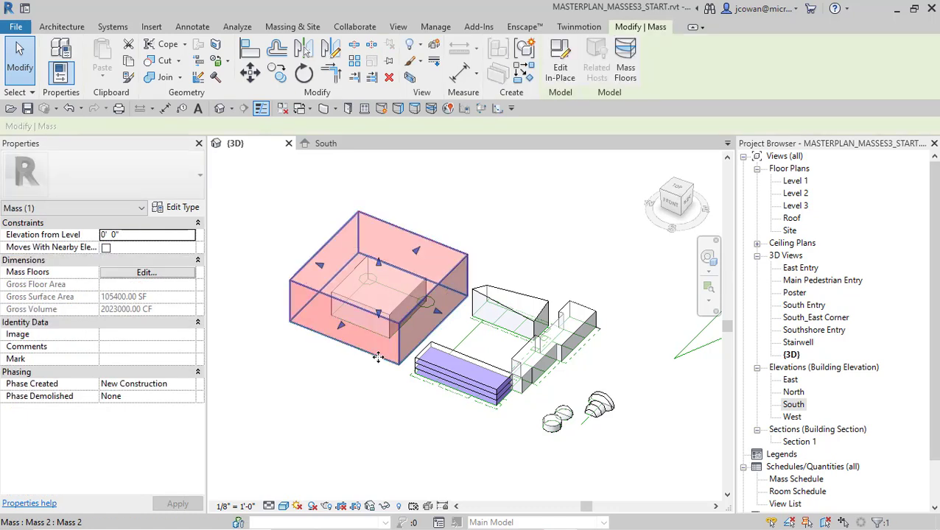
click(385, 508)
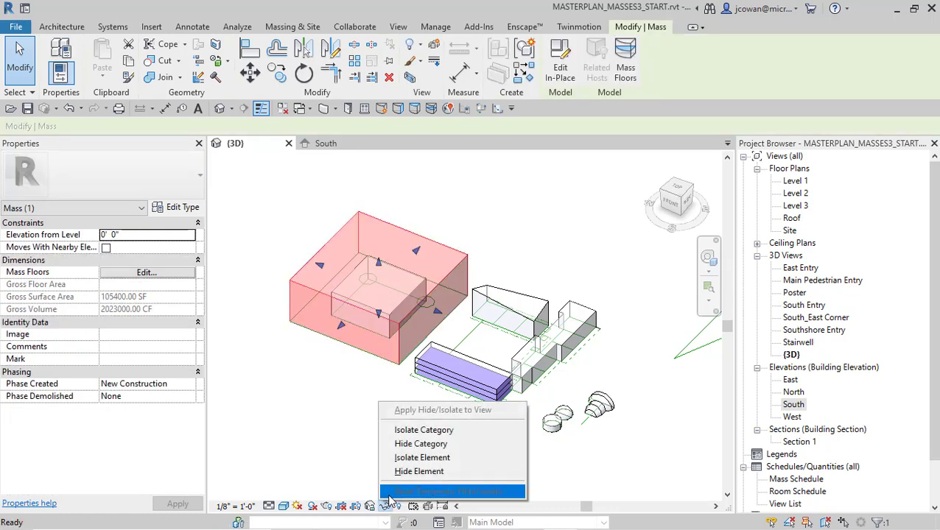
click(412, 472)
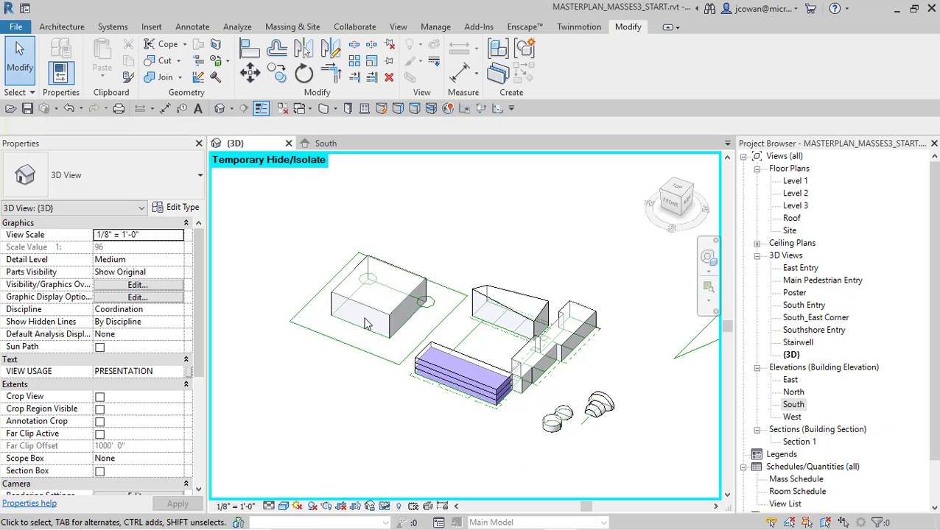
click(368, 317)
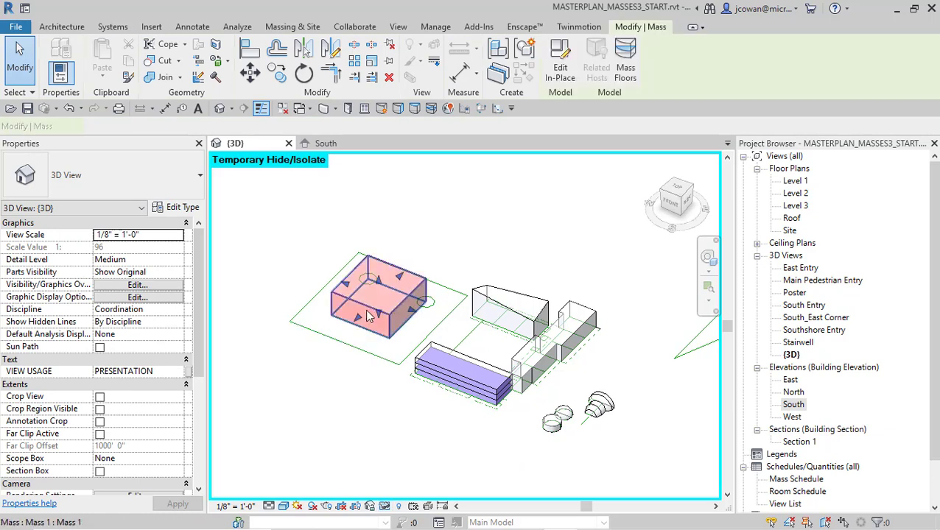
click(385, 507)
click(412, 471)
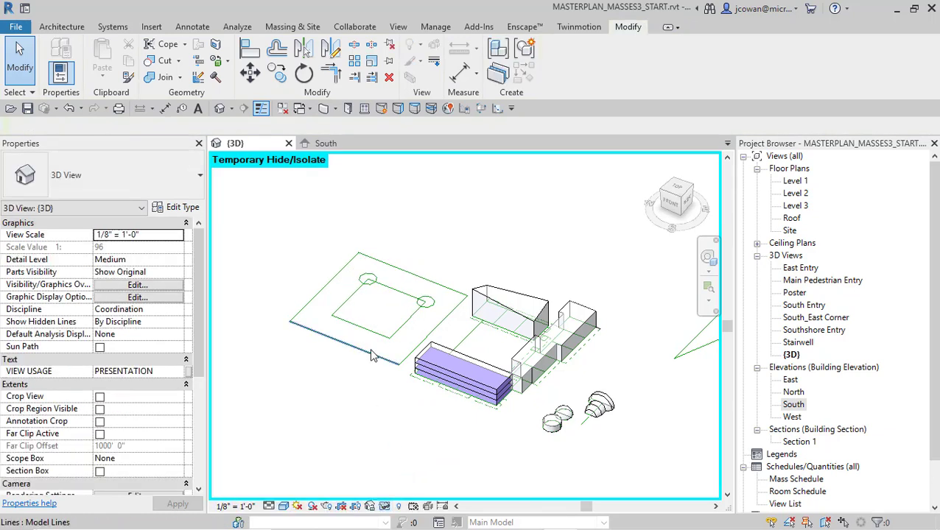
Start a new in-place mass named Mass 3 and pick the circle at the inner square's back corner as its profile
scroll(386, 305, up, 5)
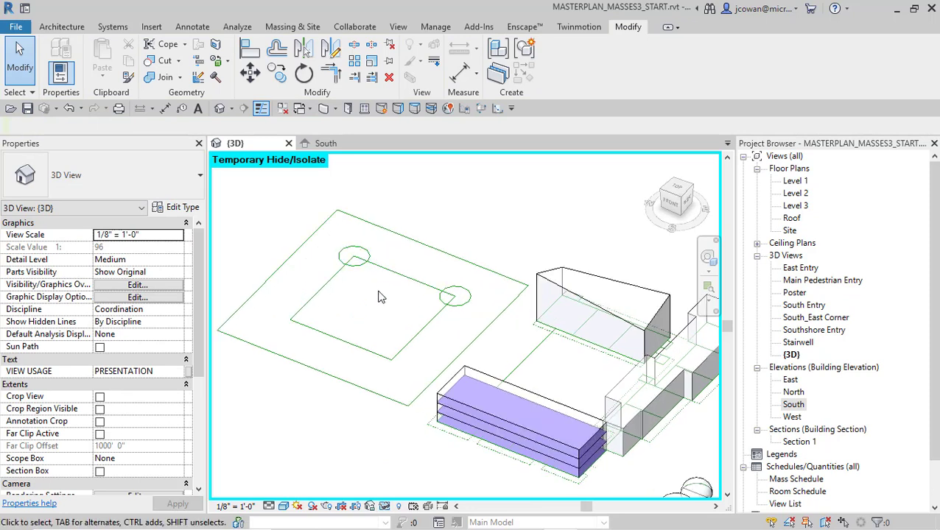
middle_drag(377, 297, 367, 313)
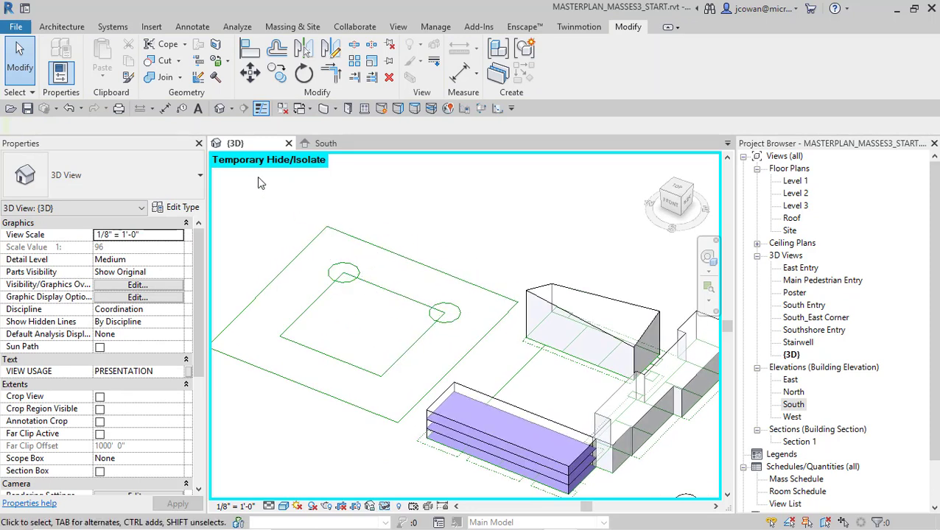
click(293, 26)
click(139, 63)
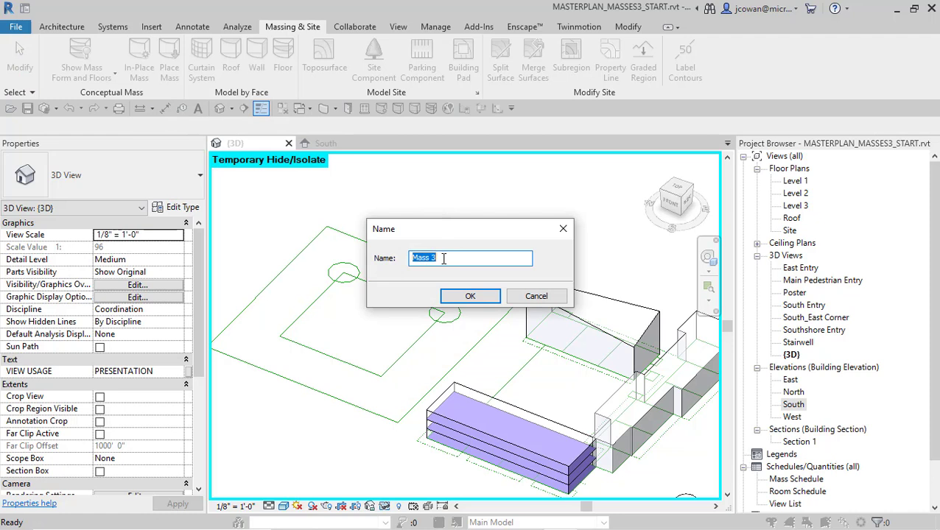
click(470, 295)
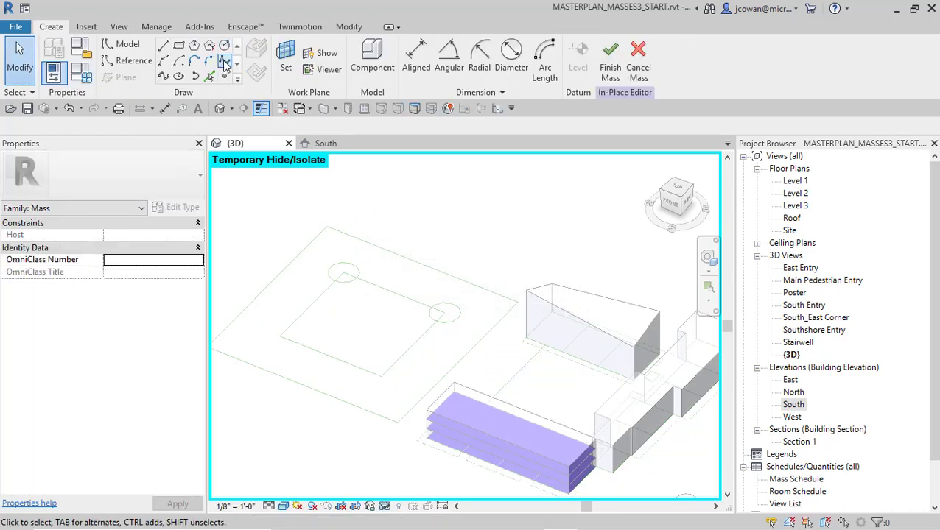
click(210, 77)
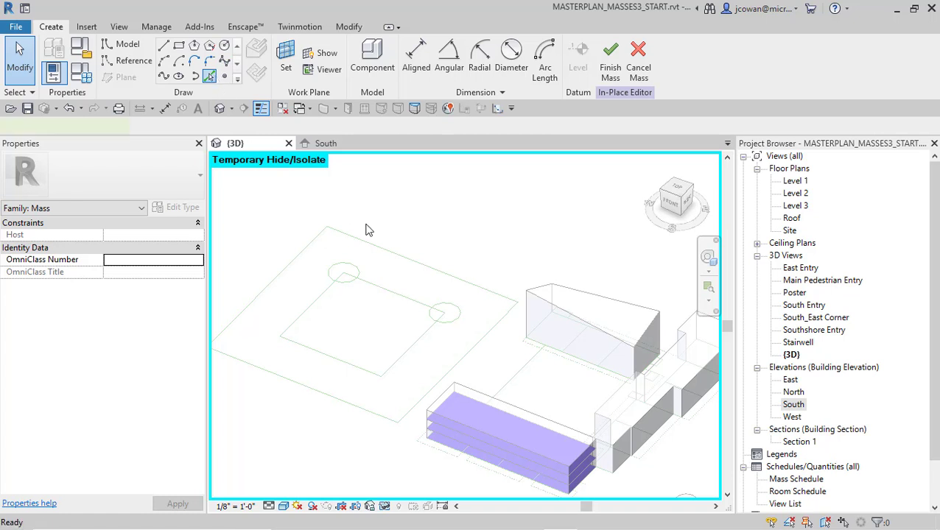
click(349, 271)
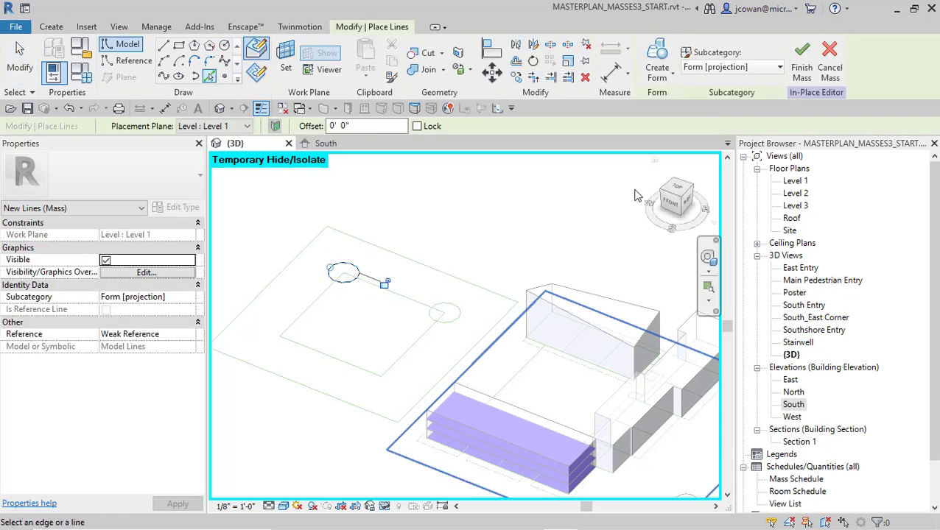
Create a solid cylinder from the back-corner circle, stretch it to about 77'-6" tall, and finish the mass
click(670, 78)
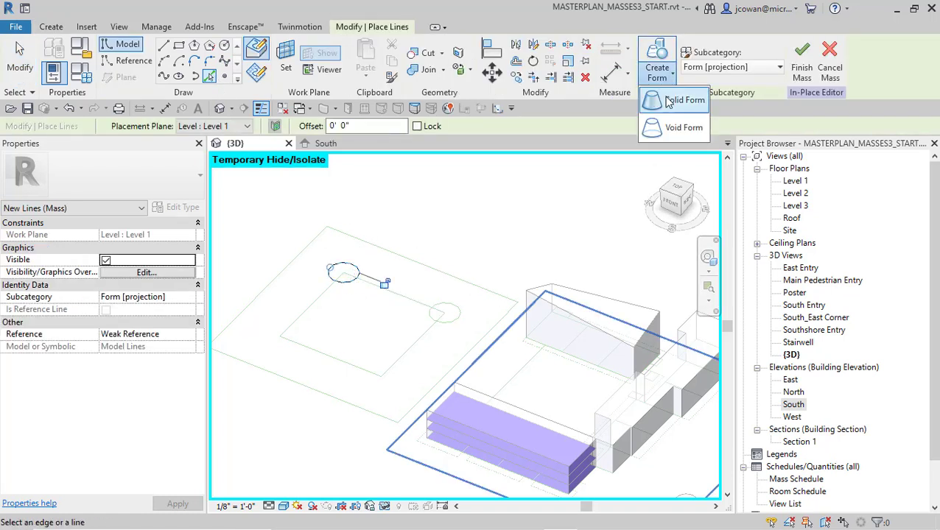
click(657, 101)
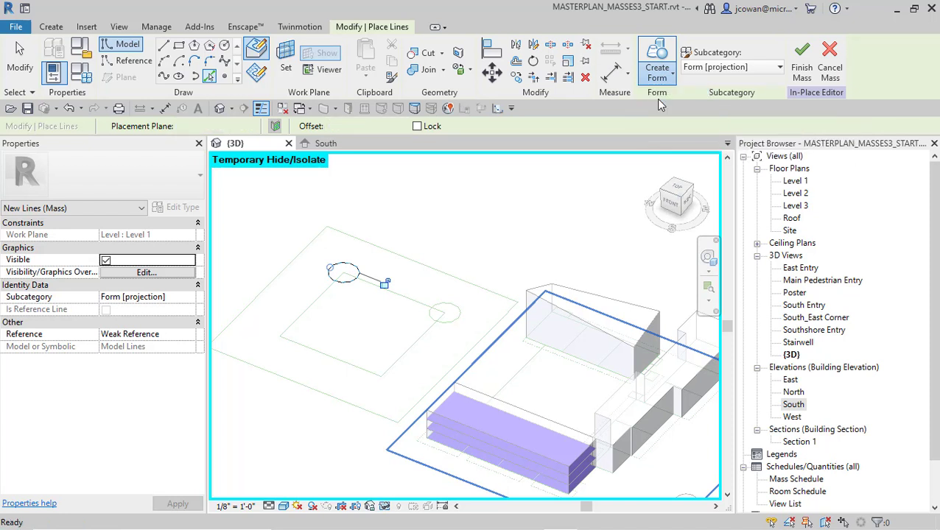
click(381, 325)
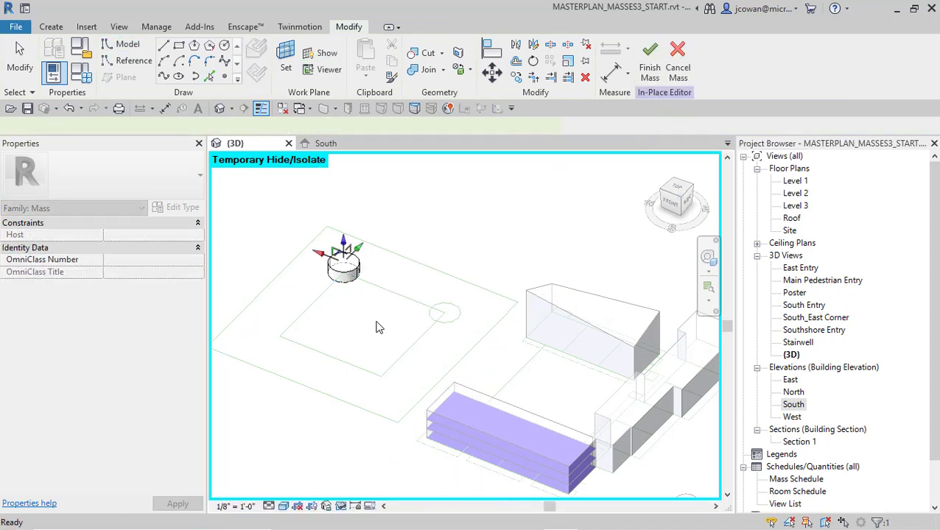
drag(341, 240, 345, 172)
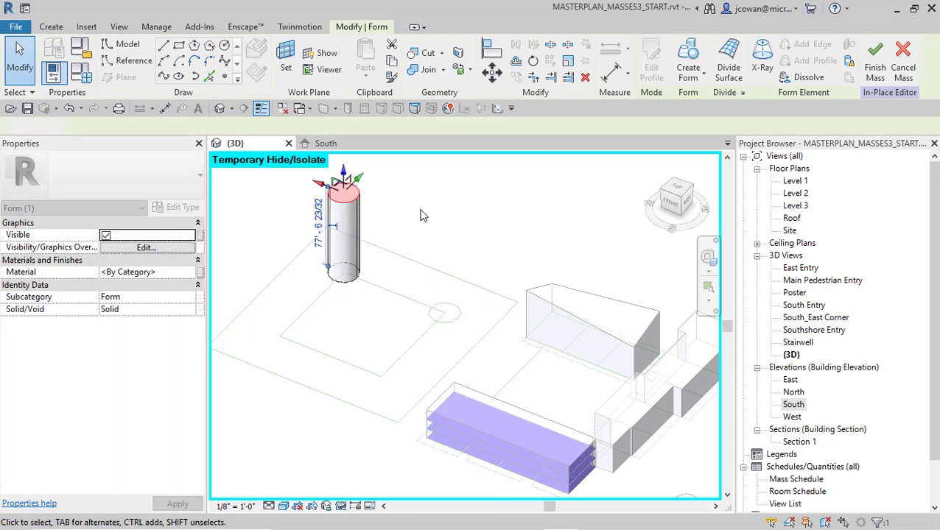
click(422, 214)
click(650, 63)
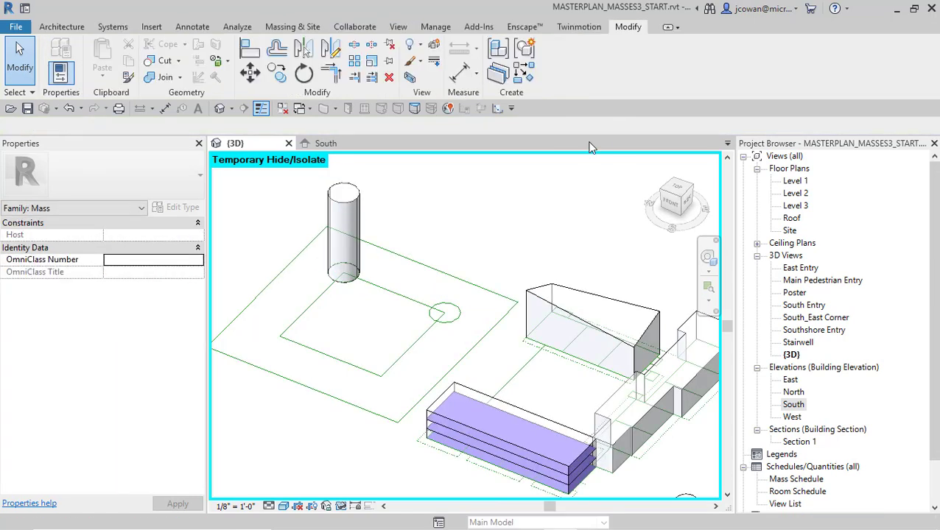
Start a new in-place mass named Mass 4 and pick the remaining circle at the inner square's other corner as its profile
scroll(476, 215, down, 2)
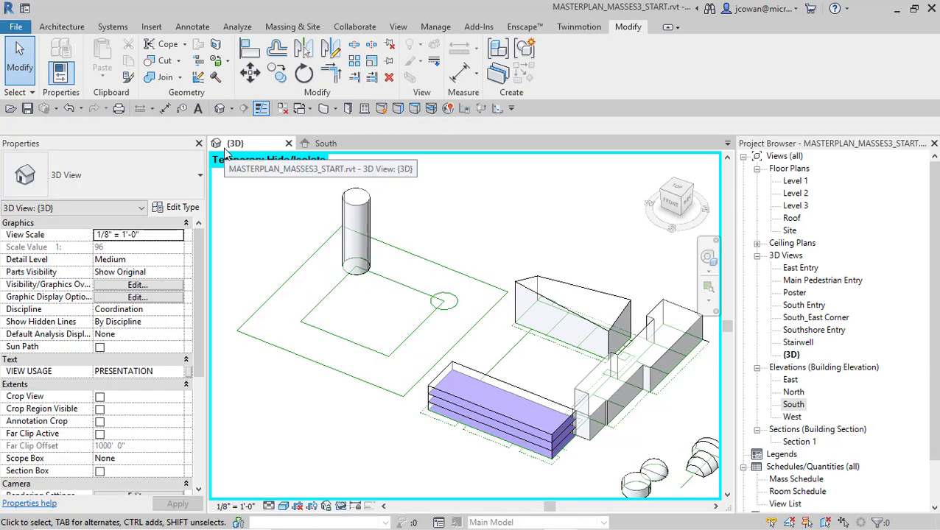
middle_drag(402, 190, 396, 195)
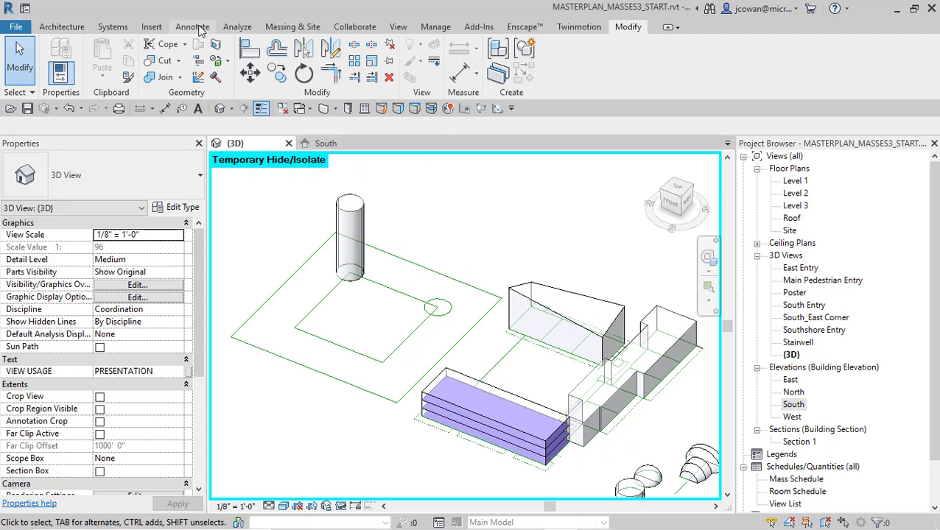
click(289, 28)
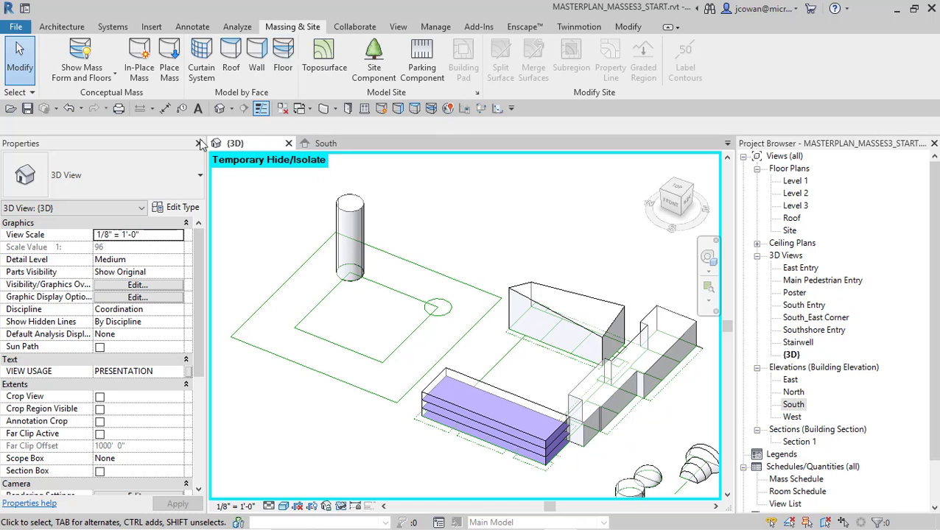
click(139, 60)
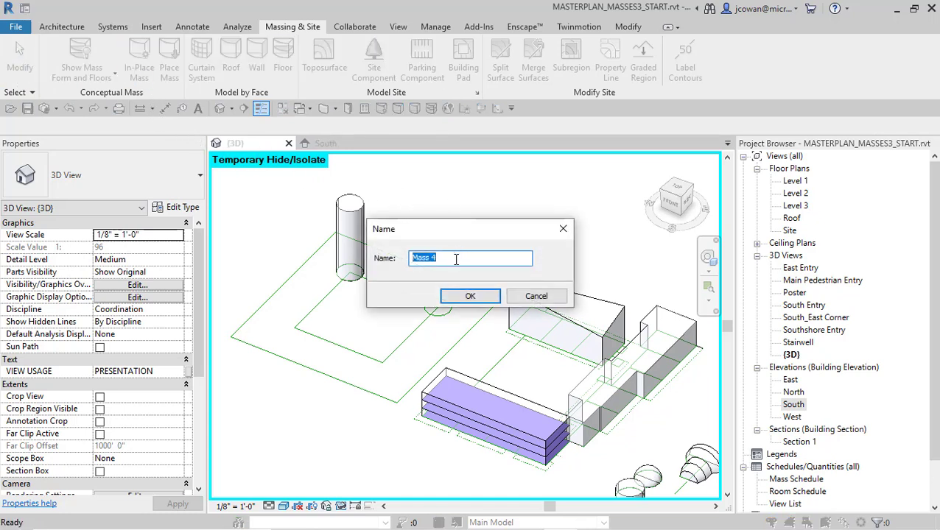
click(469, 296)
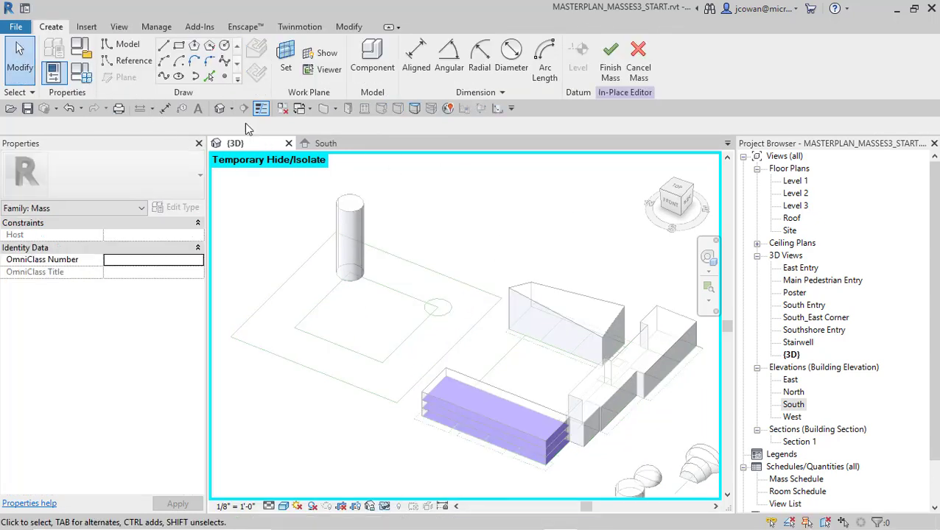
click(210, 77)
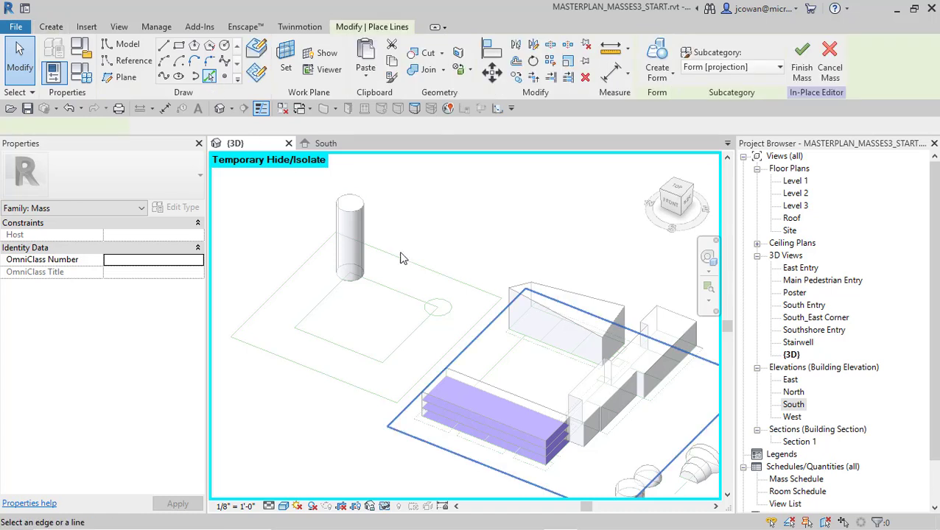
click(435, 300)
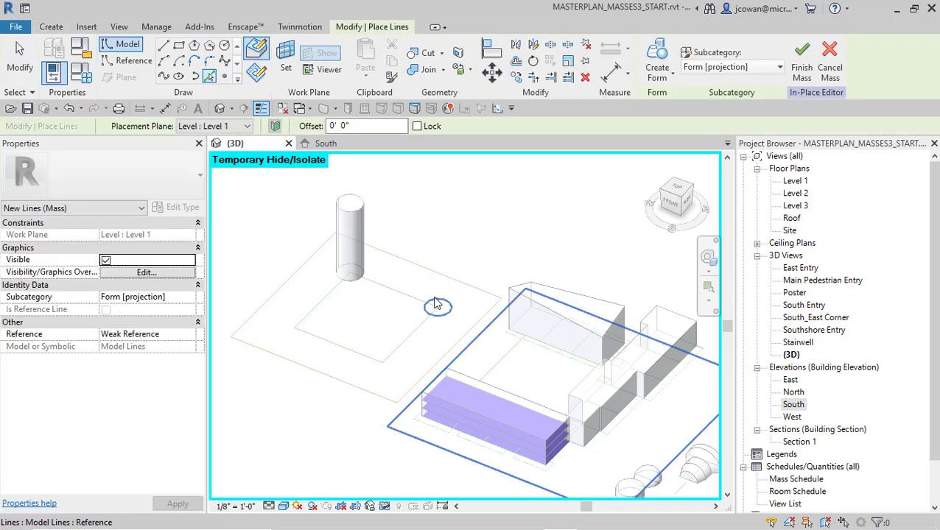
Create a solid cylinder from the second circle and stretch it to about 77'-6" tall, matching the first cylinder
click(665, 80)
click(652, 99)
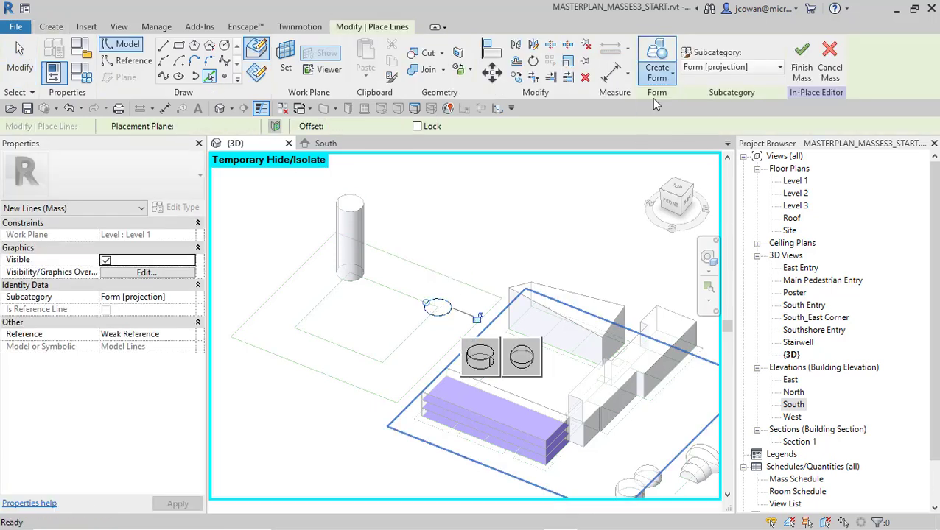
click(477, 354)
drag(440, 271, 411, 213)
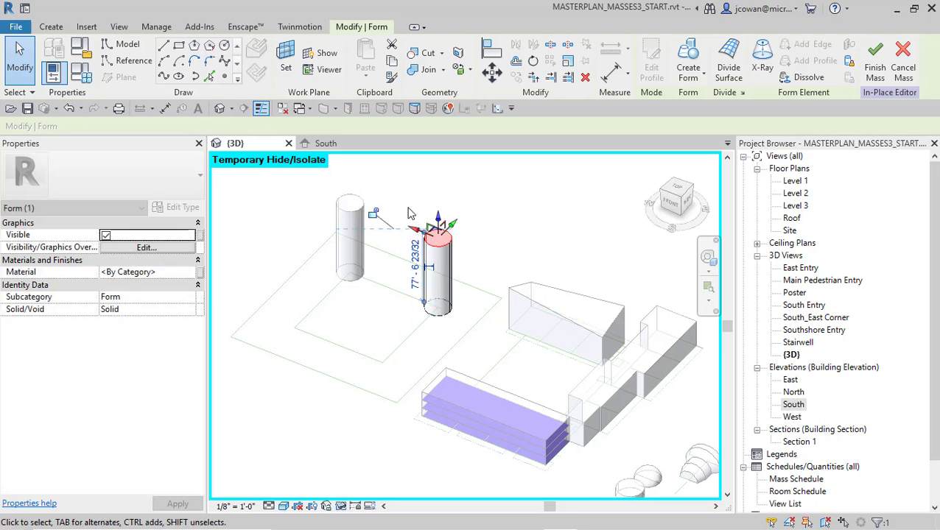
click(280, 230)
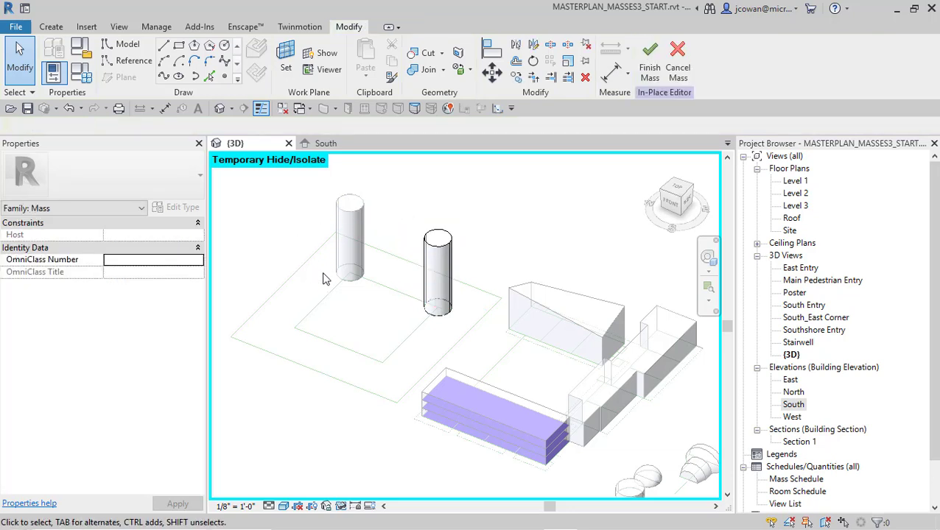
Finish the second cylinder's in-place mass and reset the temporary hide/isolate so all masses are displayed
scroll(326, 272, down, 2)
click(649, 71)
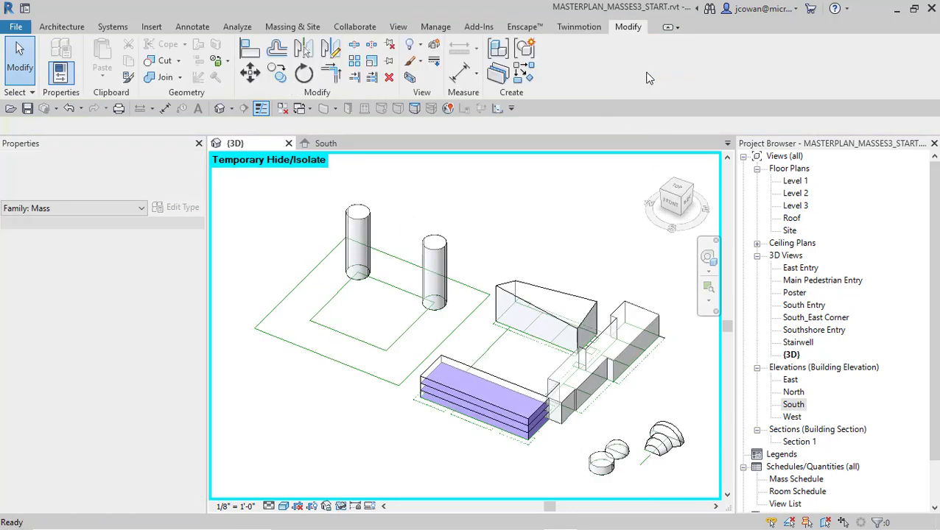
click(341, 507)
click(387, 492)
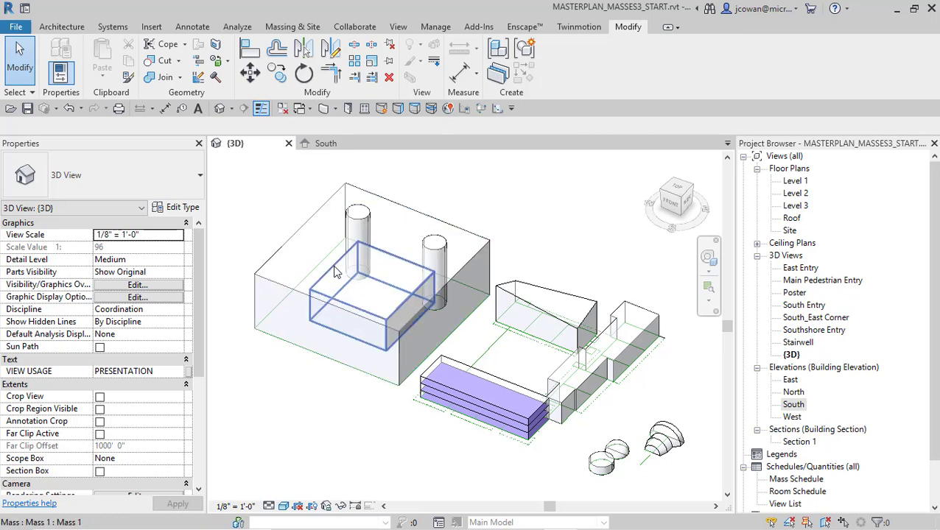
Edit the outer square block in place, set its top face's height to 36'-4", and finish the mass
click(300, 236)
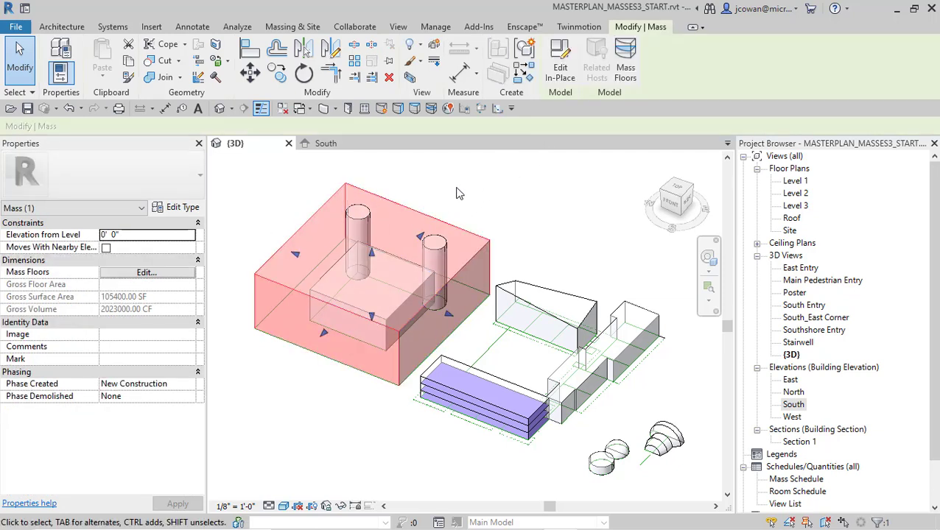
click(559, 59)
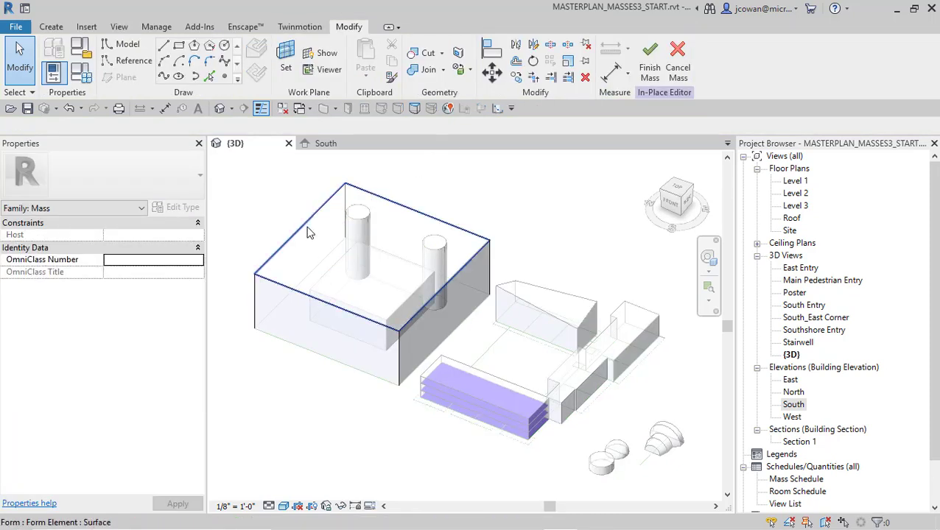
click(307, 228)
click(341, 214)
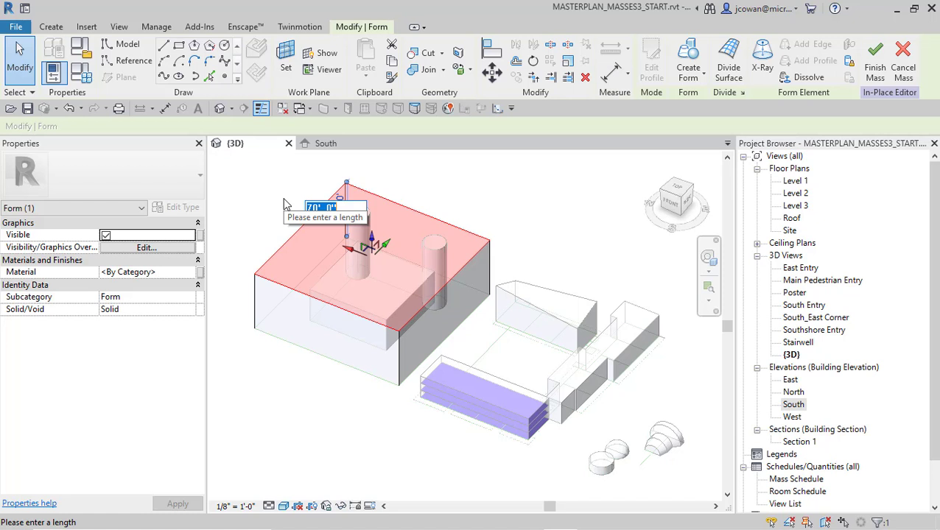
text(36)
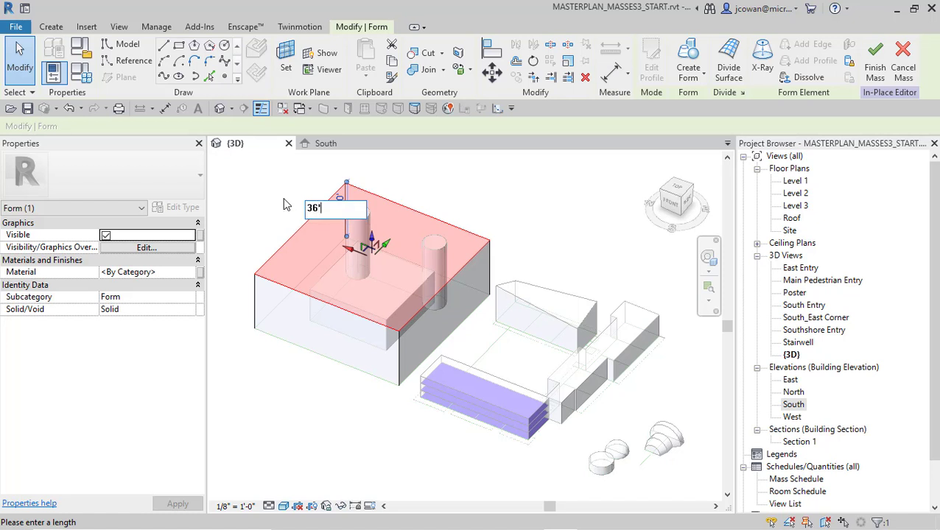
text('4)
key(Return)
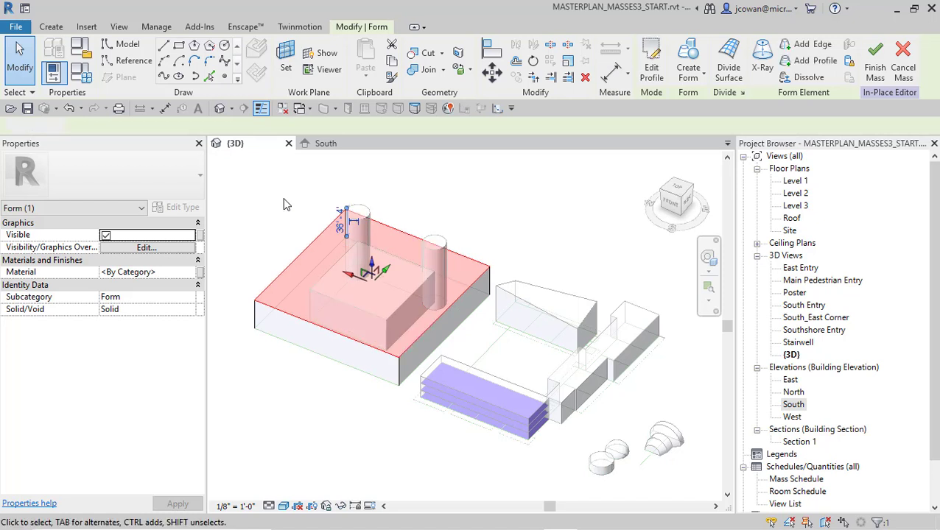
click(286, 205)
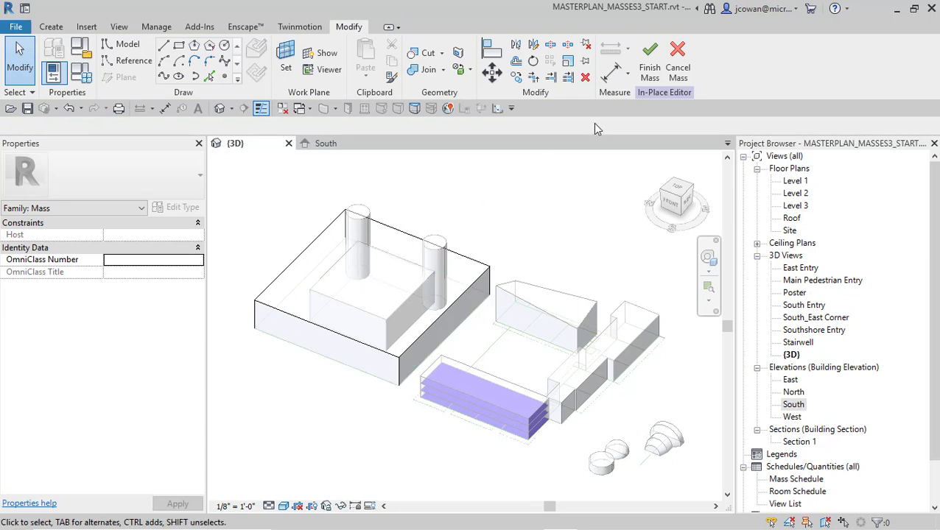
click(649, 59)
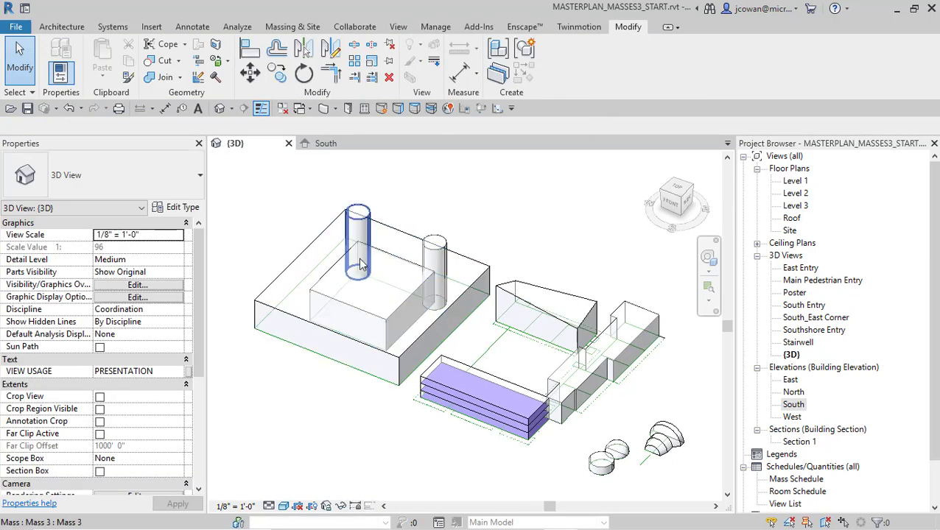
Stretch the inner square block upward to about 56'-6" tall so it rises above the outer block
click(335, 271)
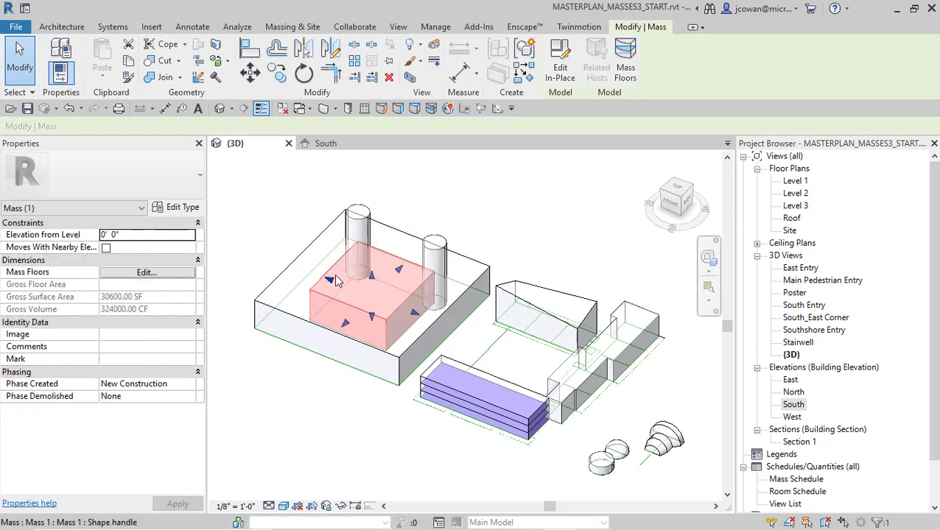
shift+middle_drag(337, 268, 378, 217)
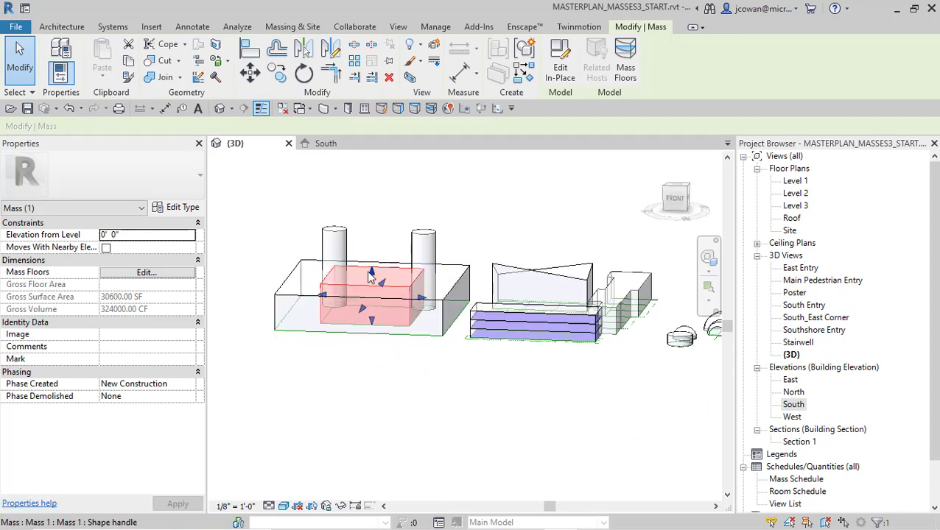
drag(375, 280, 373, 255)
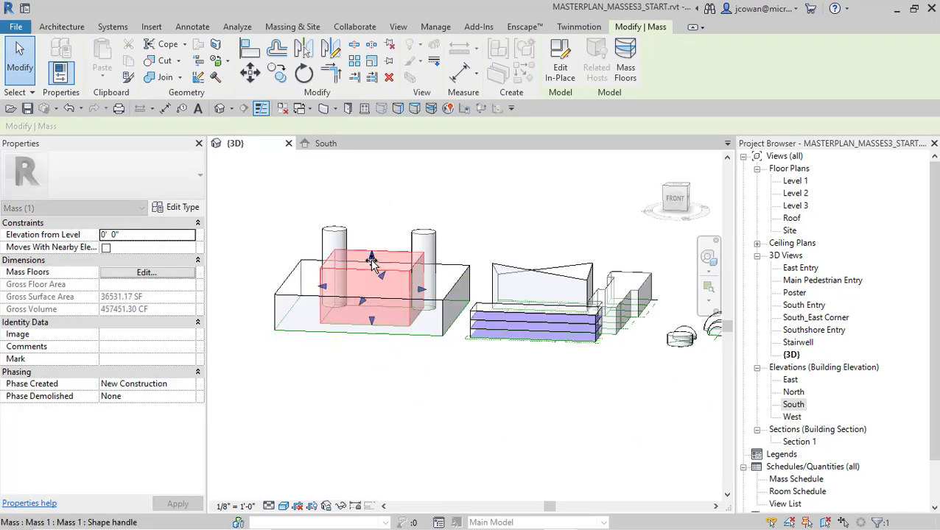
click(353, 377)
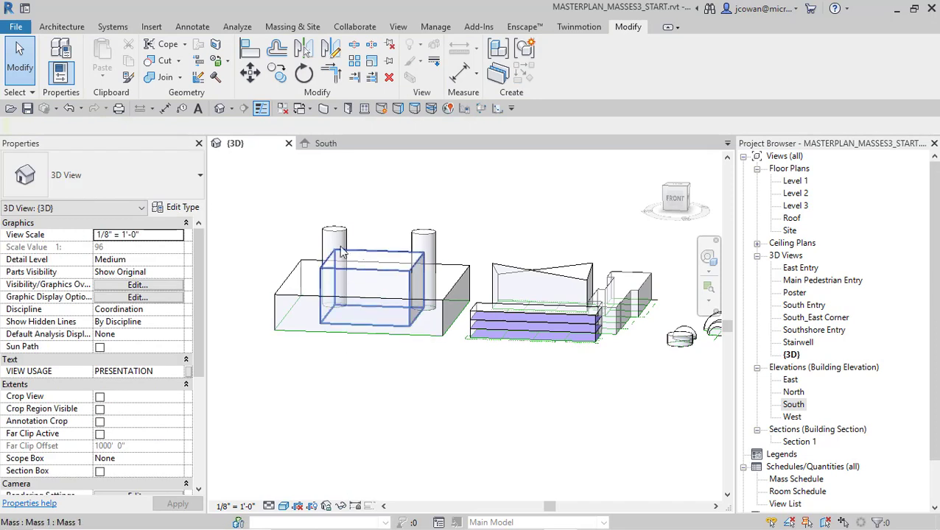
Stretch the back-corner cylinder taller with its top shape handle
shift+middle_drag(346, 237, 362, 240)
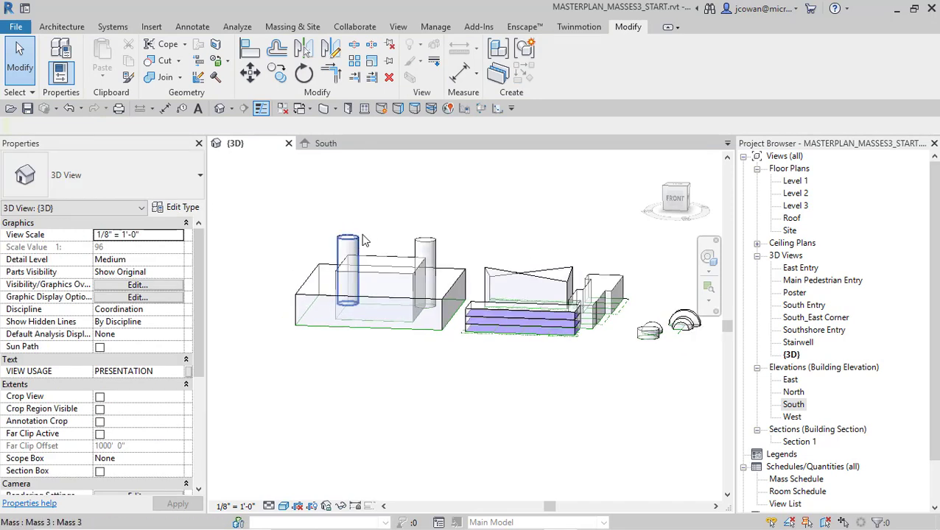
click(352, 245)
drag(350, 239, 307, 231)
click(298, 268)
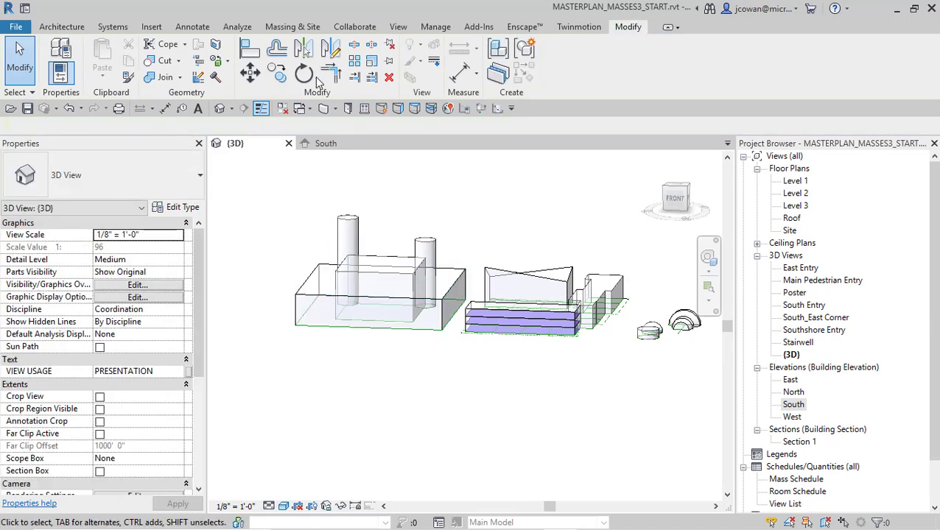
Align the top faces of both cylinders with the top face of the outer square block
click(249, 48)
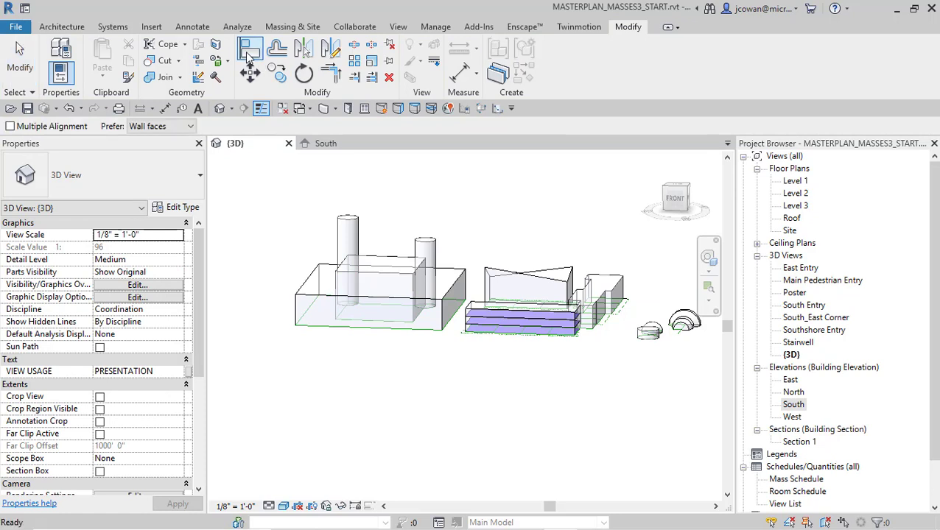
click(312, 277)
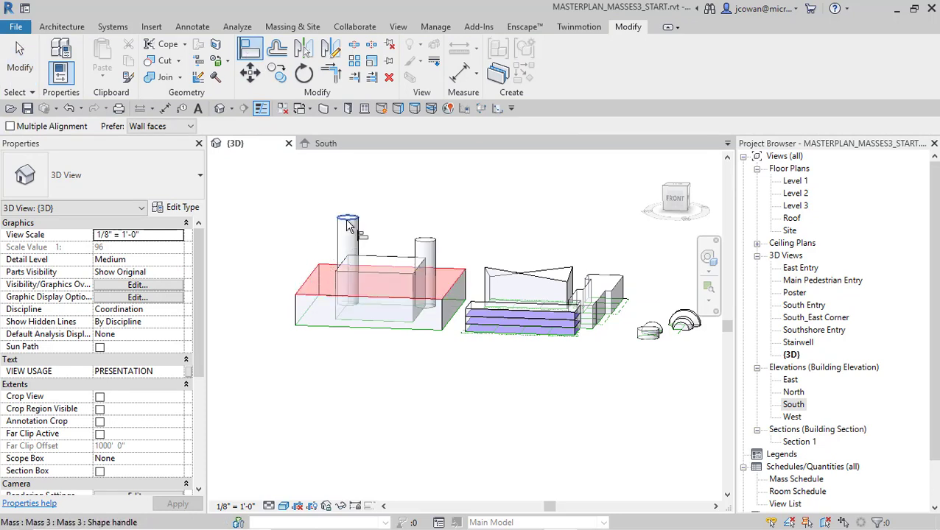
click(349, 221)
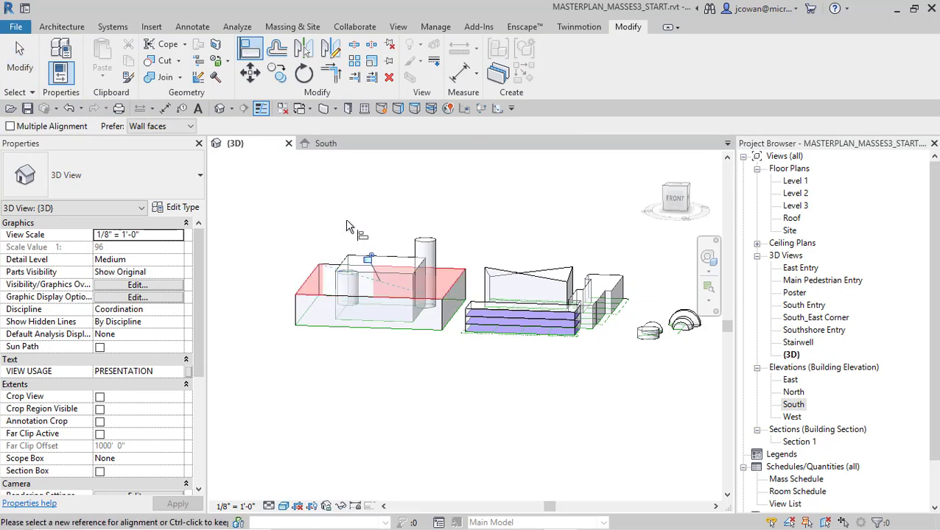
click(450, 271)
click(429, 240)
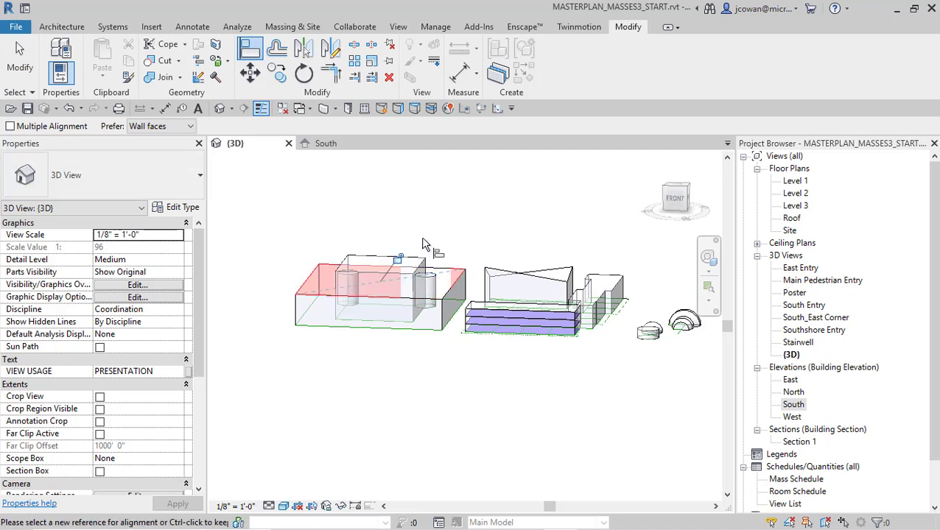
scroll(404, 243, up, 1)
scroll(403, 243, down, 2)
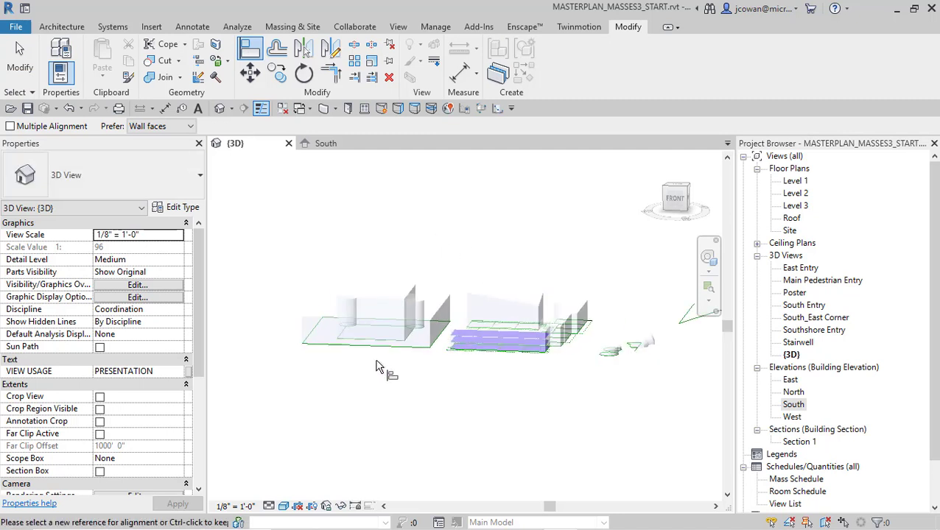
shift+middle_drag(384, 369, 361, 399)
scroll(350, 379, up, 2)
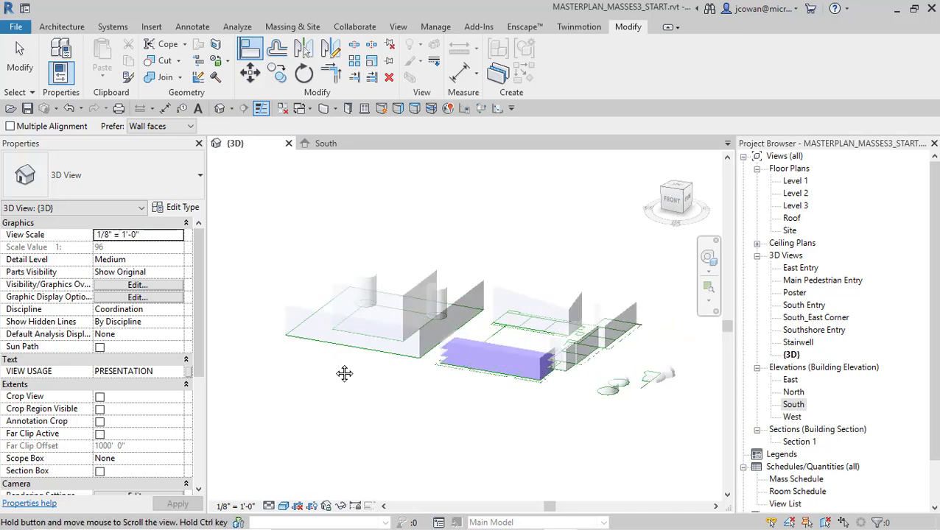
scroll(371, 252, up, 1)
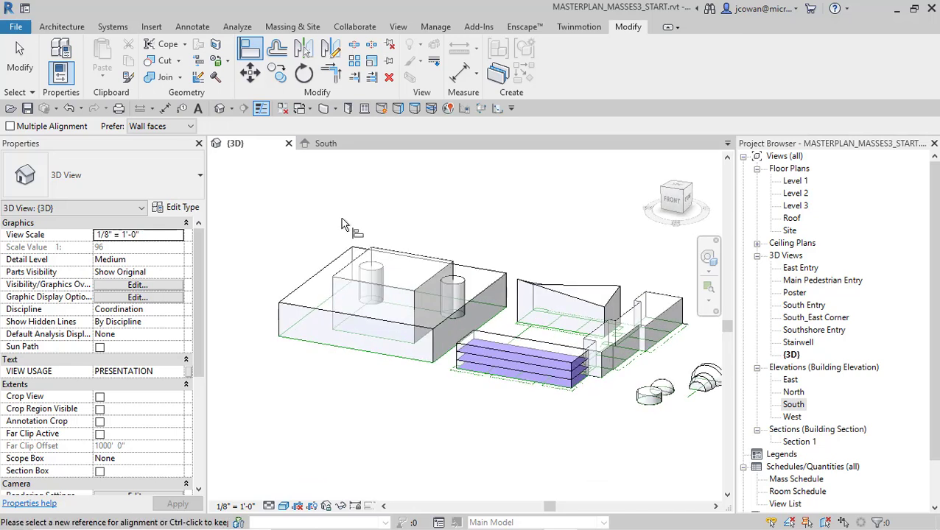
key(Escape)
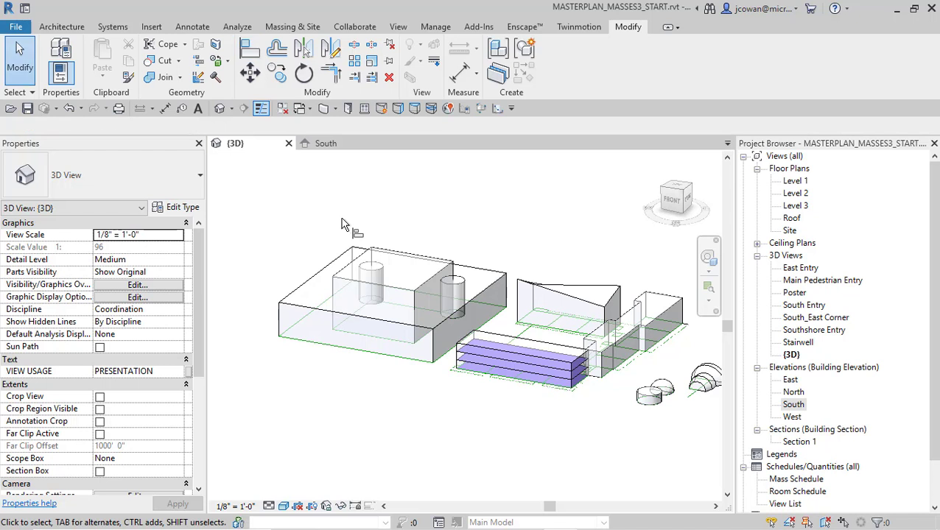
Cut the outer square block's geometry with the inner square block
click(164, 64)
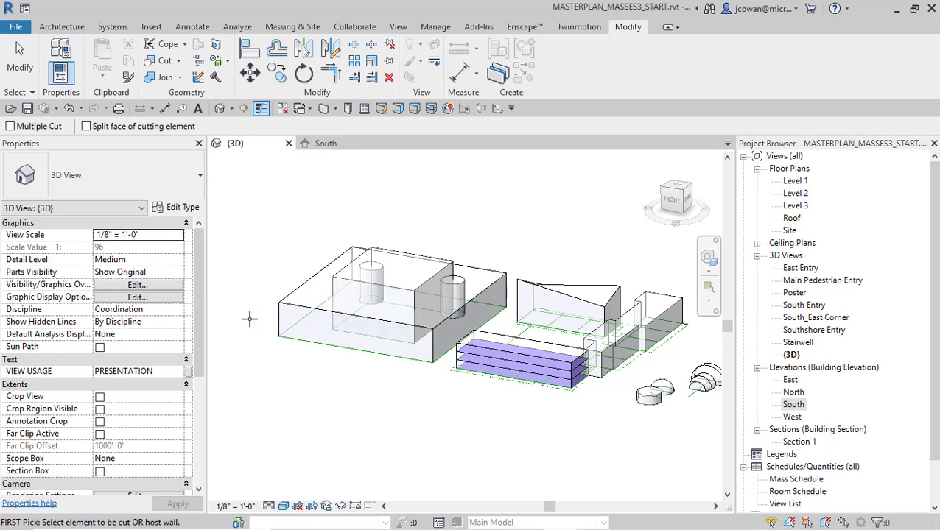
click(294, 340)
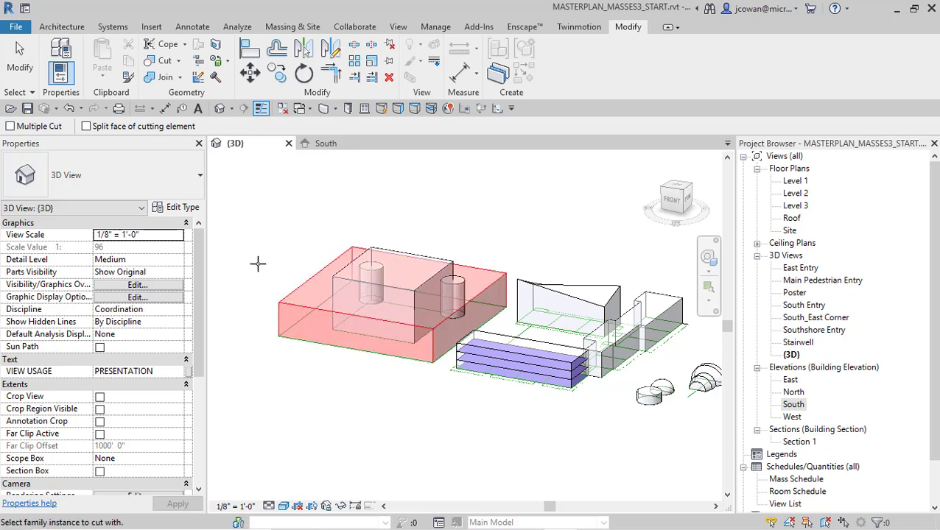
click(376, 245)
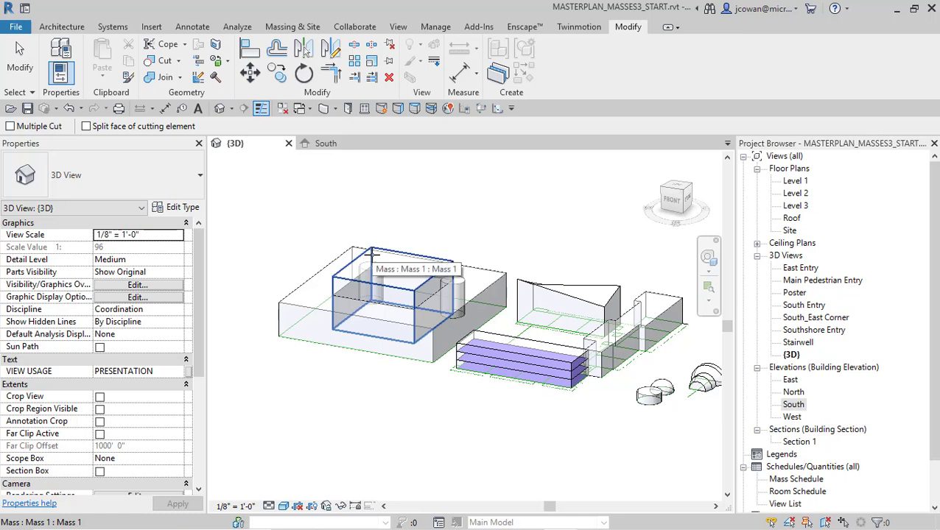
scroll(370, 263, up, 2)
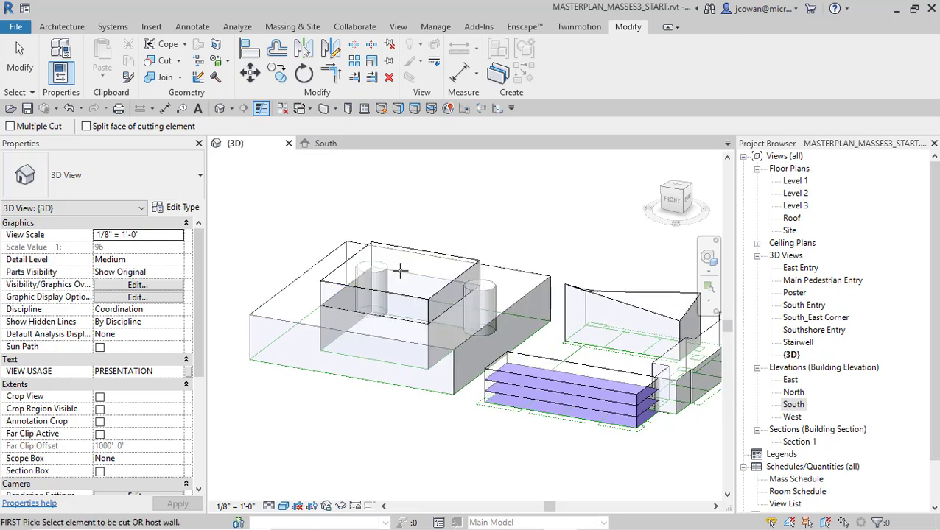
shift+middle_drag(378, 284, 356, 327)
middle_drag(301, 235, 305, 230)
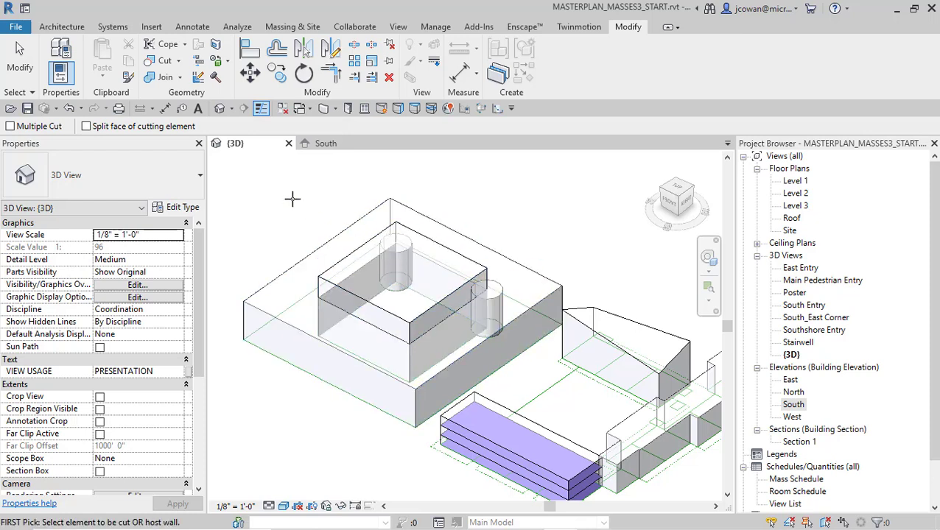
key(Escape)
Try to change the inner square block's form from solid to void by editing the mass in place
click(359, 254)
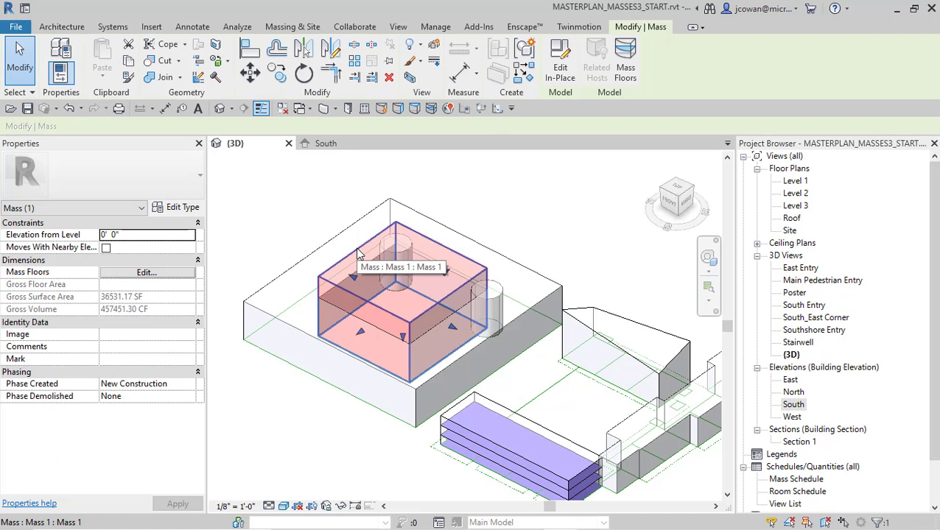
click(560, 65)
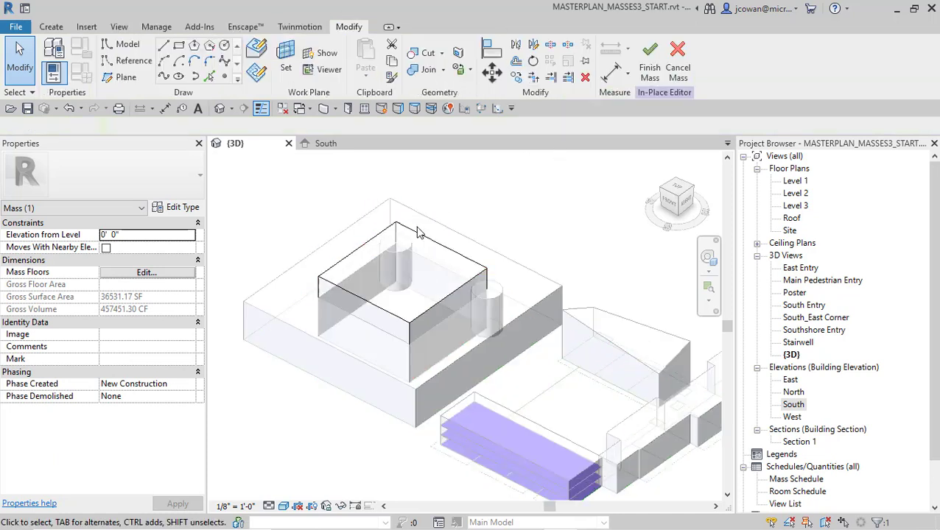
click(373, 248)
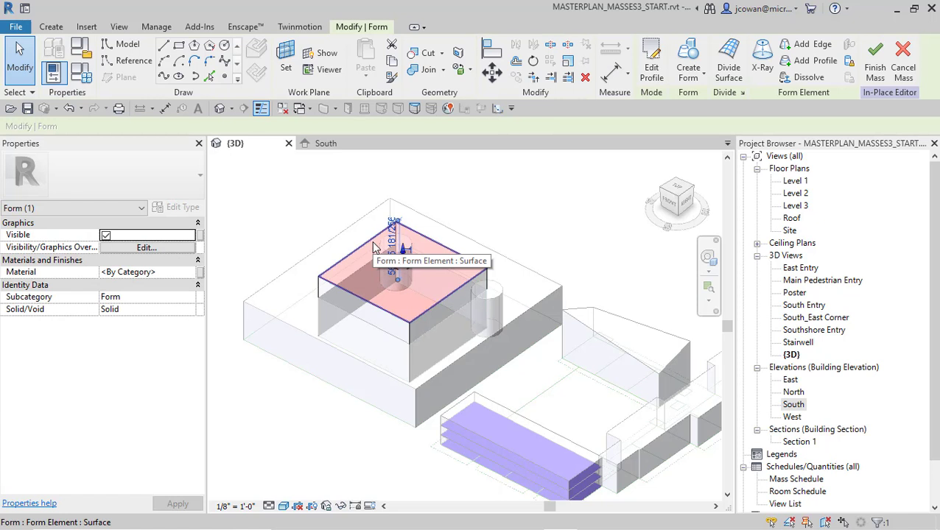
key(Tab)
click(374, 247)
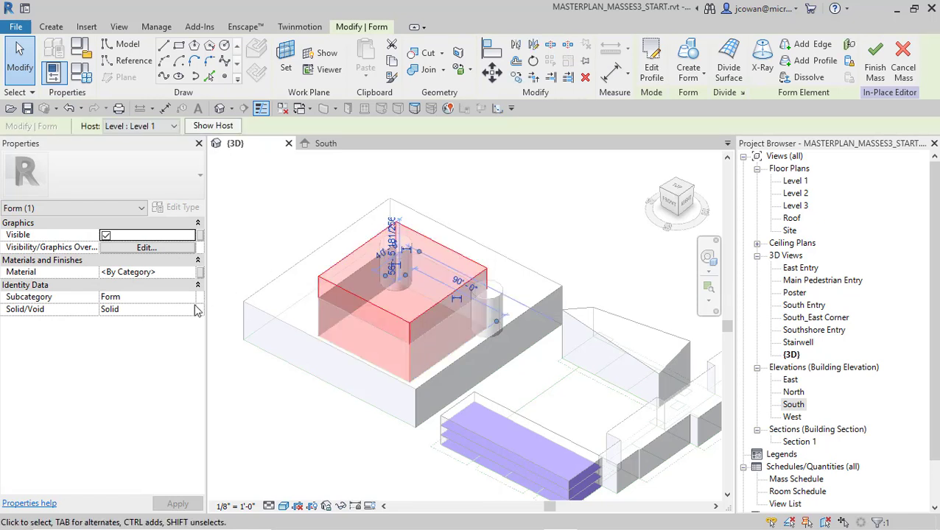
click(190, 313)
click(121, 333)
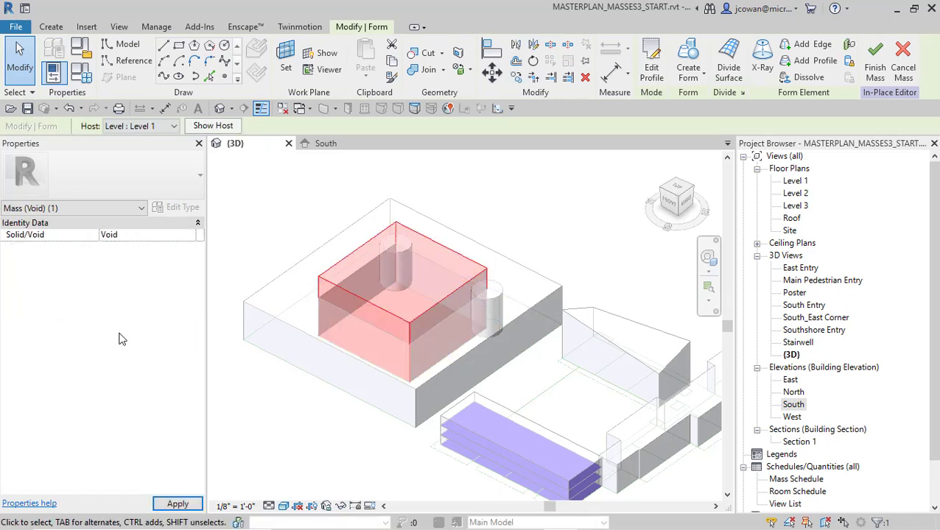
click(296, 217)
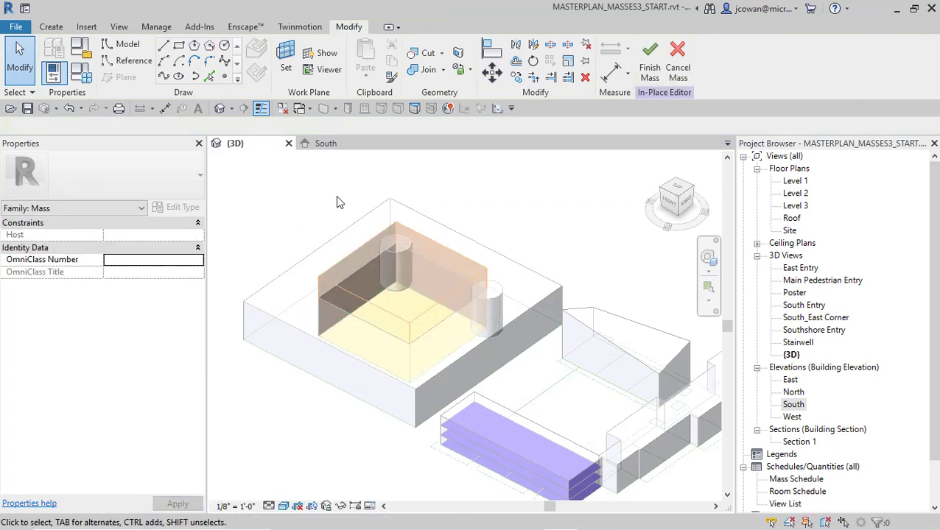
Try to finish the mass with its void form, and discard the in-place edit
click(650, 62)
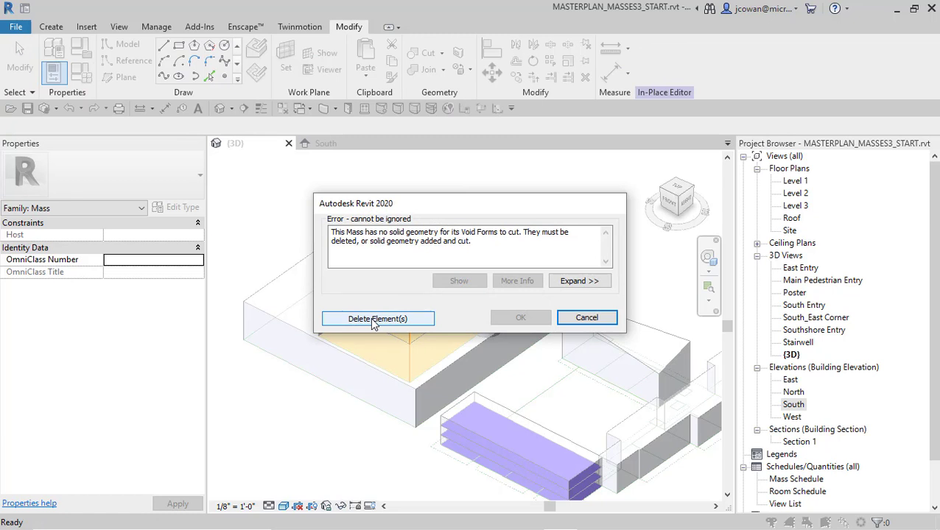
click(585, 318)
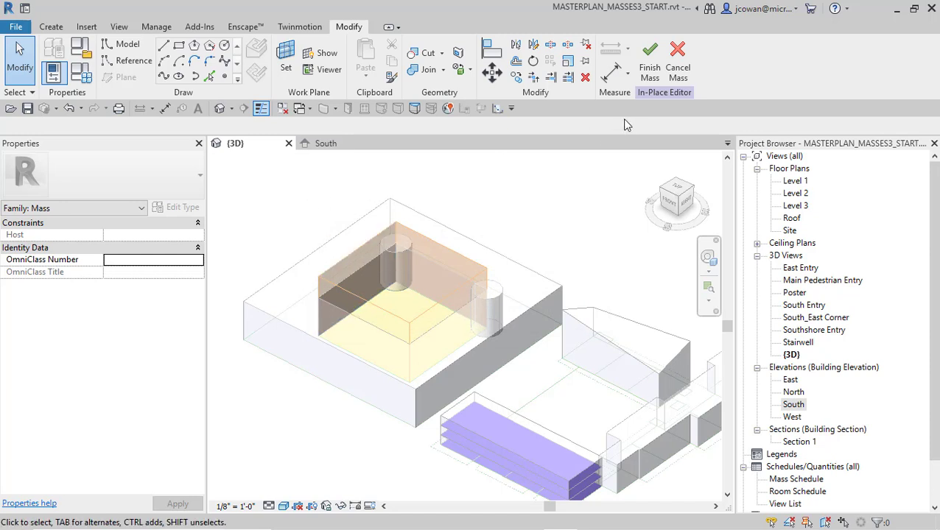
click(679, 70)
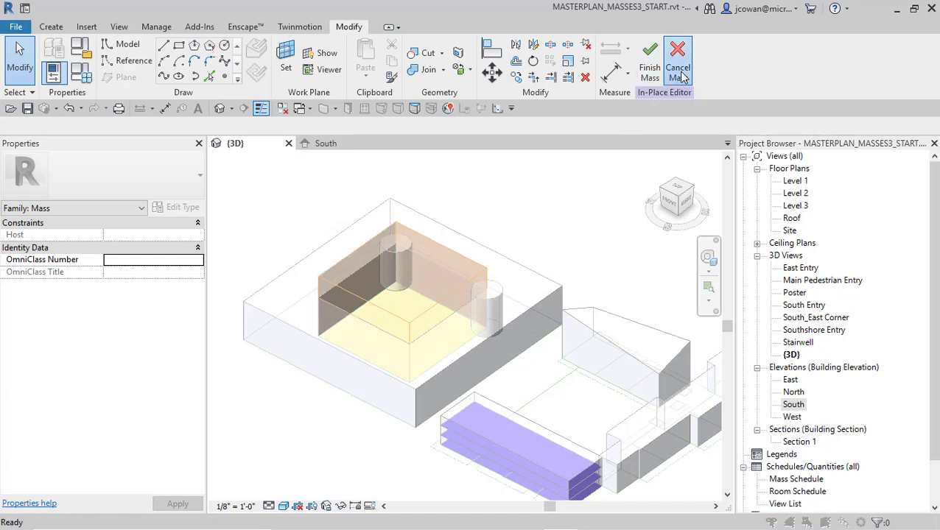
click(502, 287)
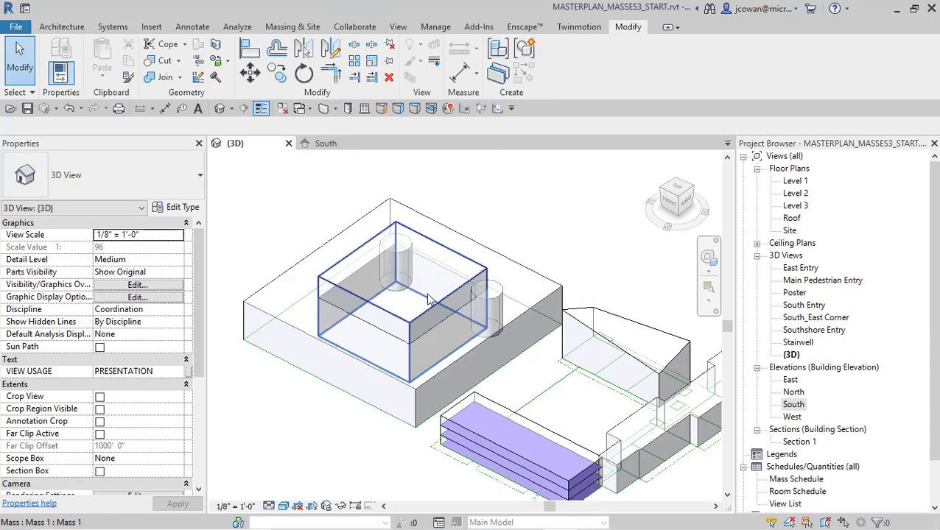
click(351, 262)
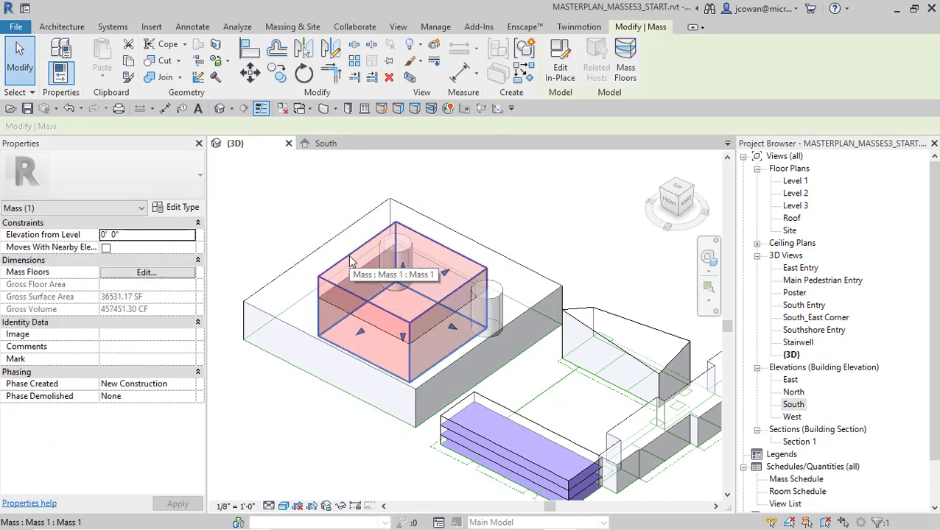
click(295, 205)
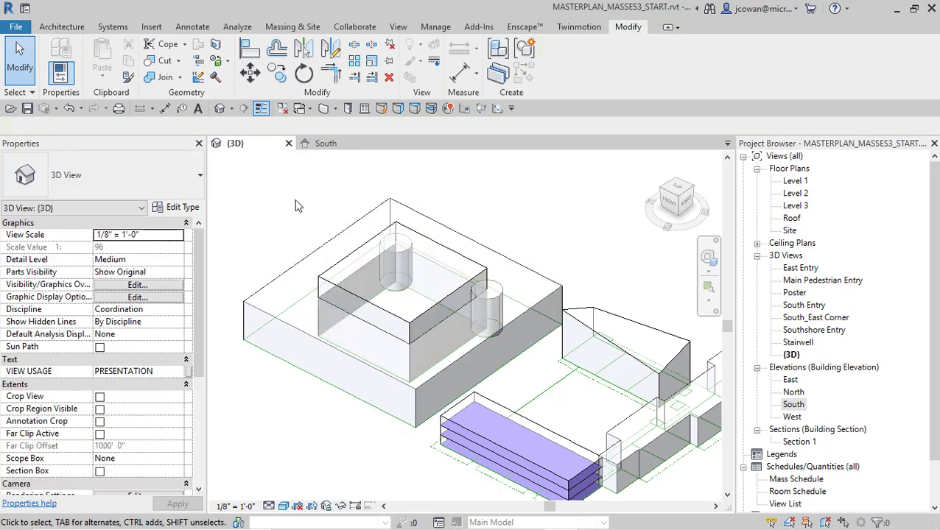
click(332, 241)
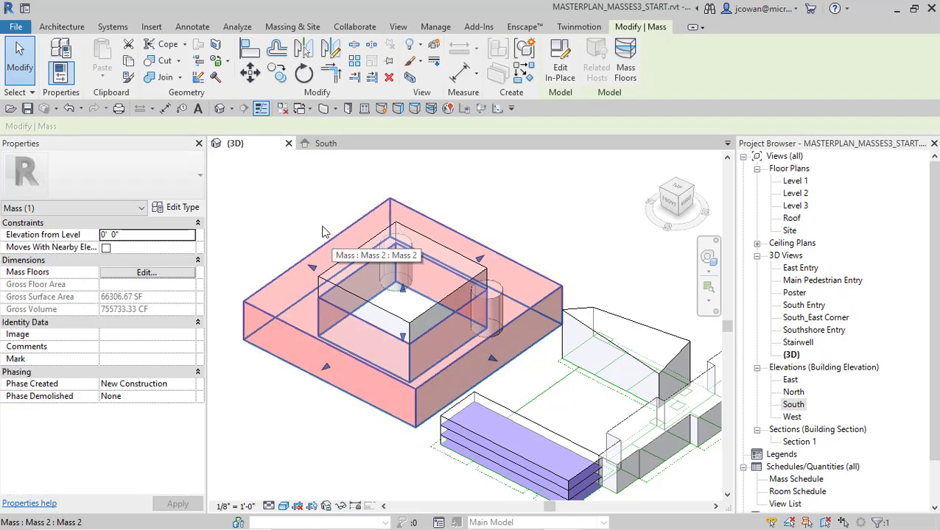
click(310, 209)
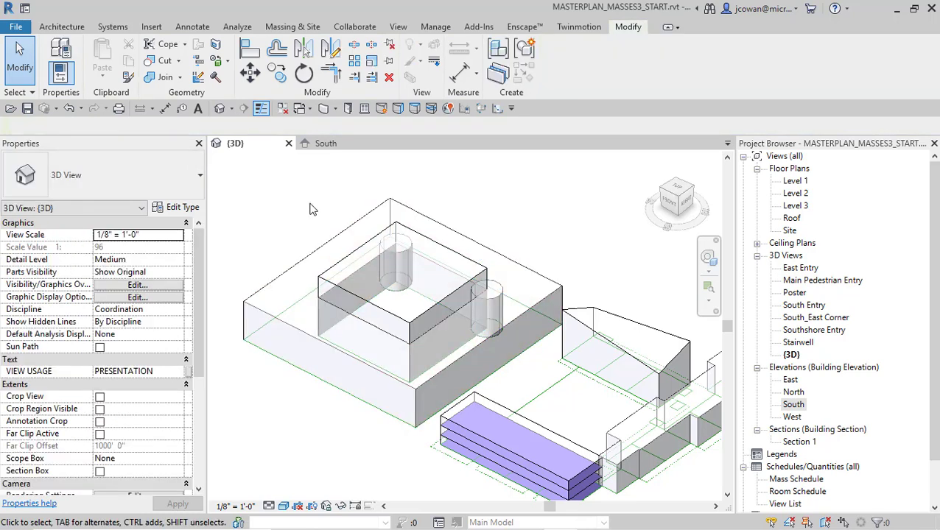
click(179, 62)
click(188, 82)
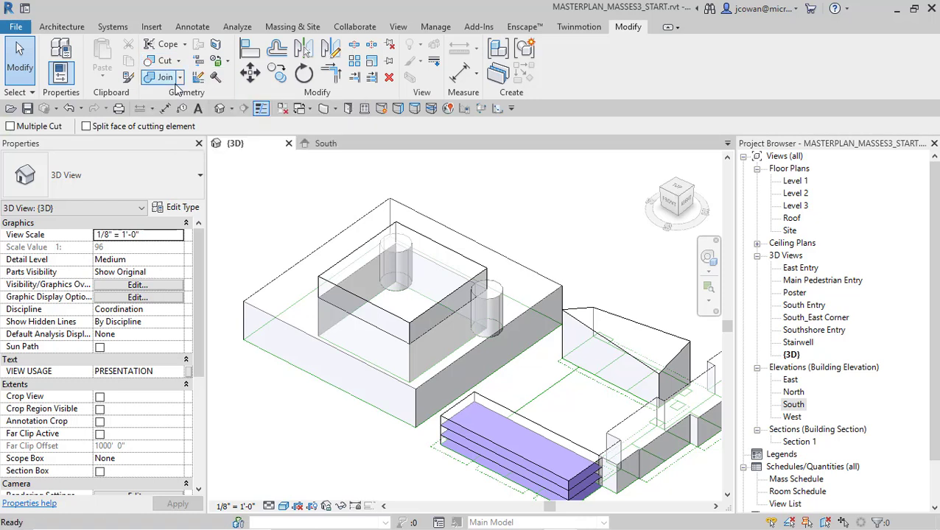
click(339, 231)
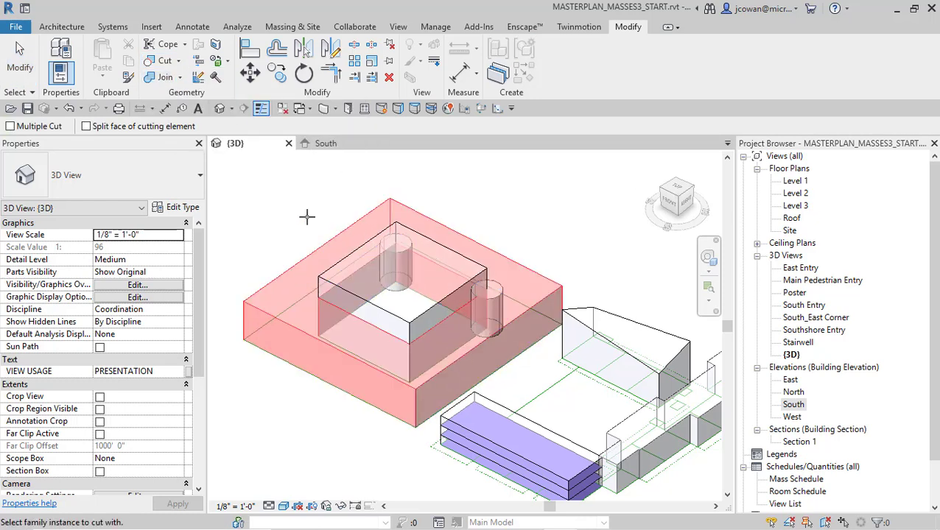
key(Escape)
key(Escape)
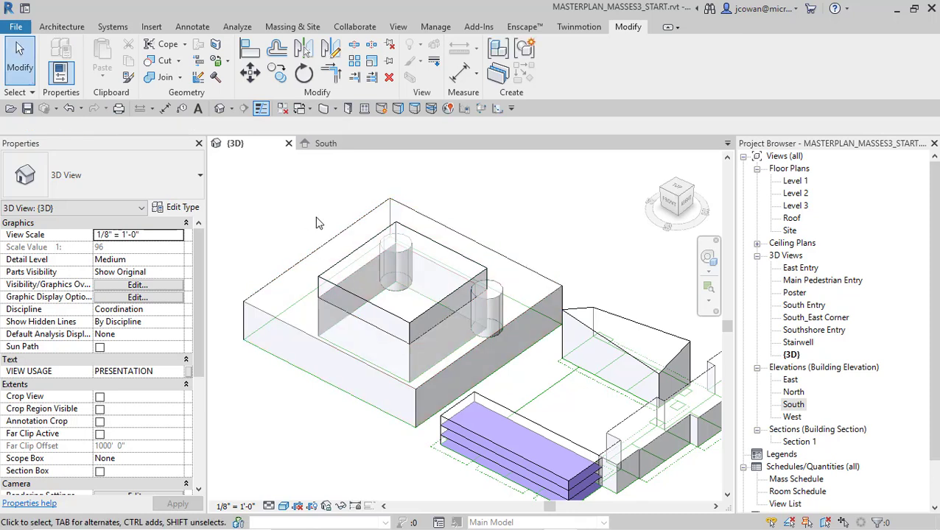
Render the 3D view to check the masses, stop the rendering early and close the rendering settings
key(r)
key(r)
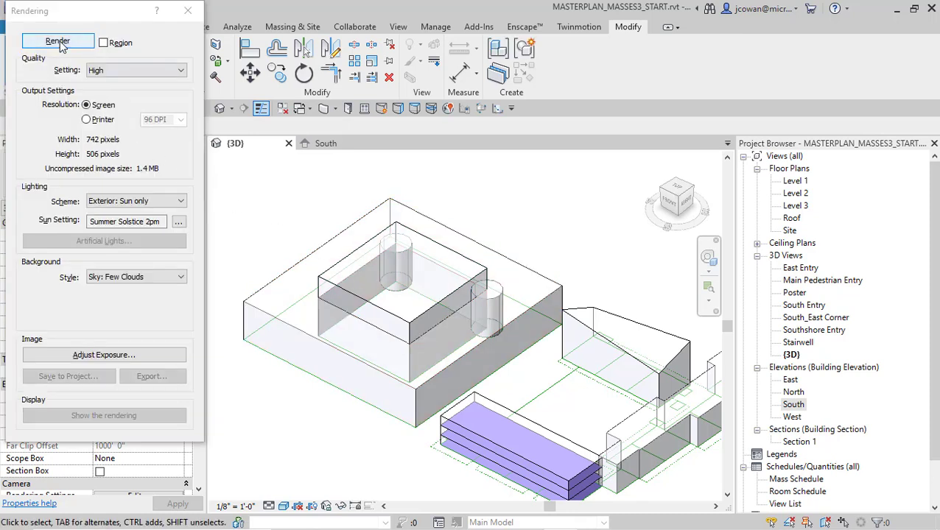
click(70, 45)
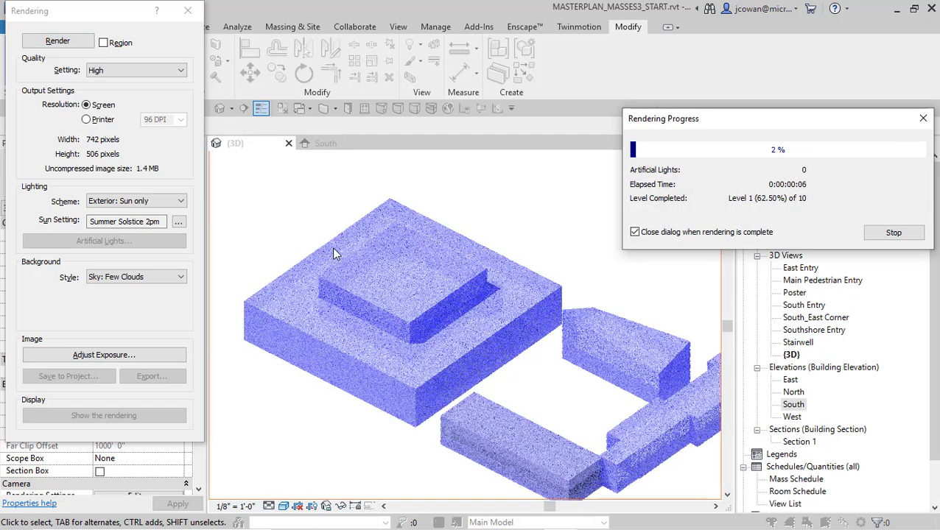
click(891, 233)
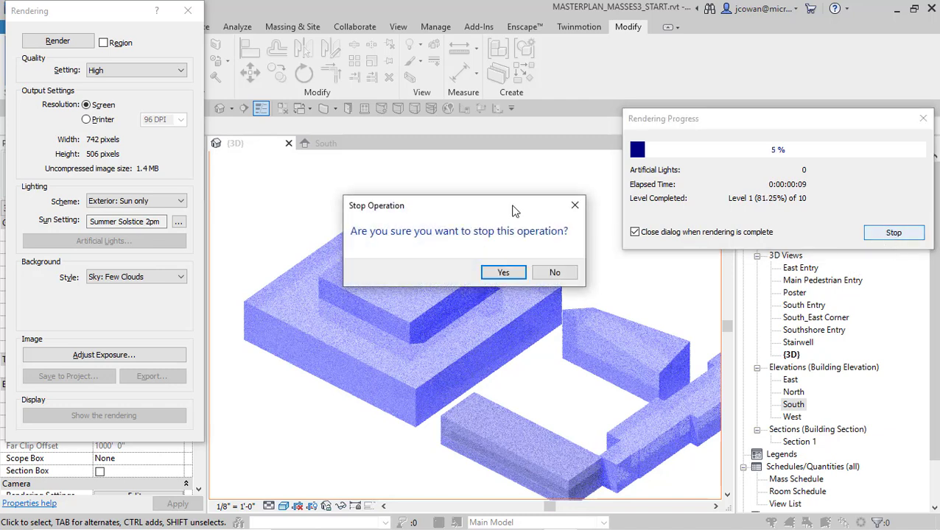
click(507, 272)
click(190, 12)
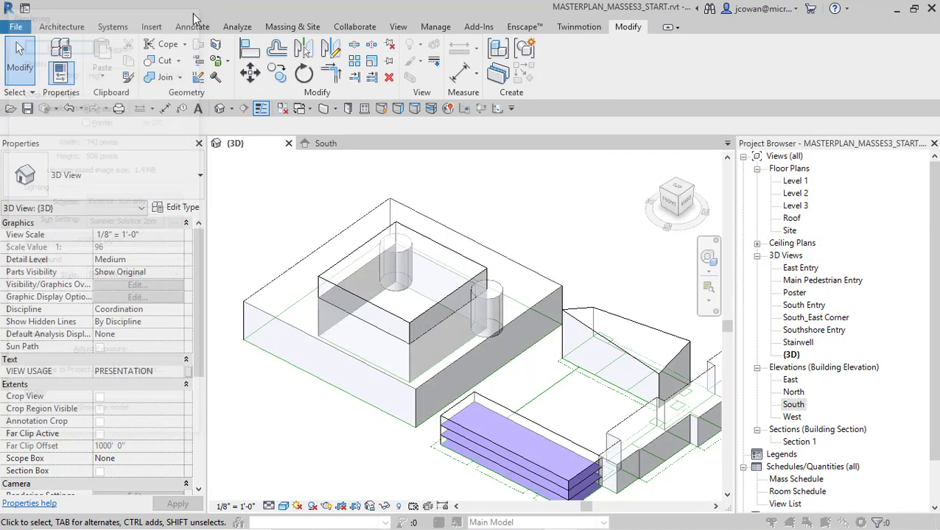
Delete the outer square block and the inner square block masses
scroll(353, 243, up, 3)
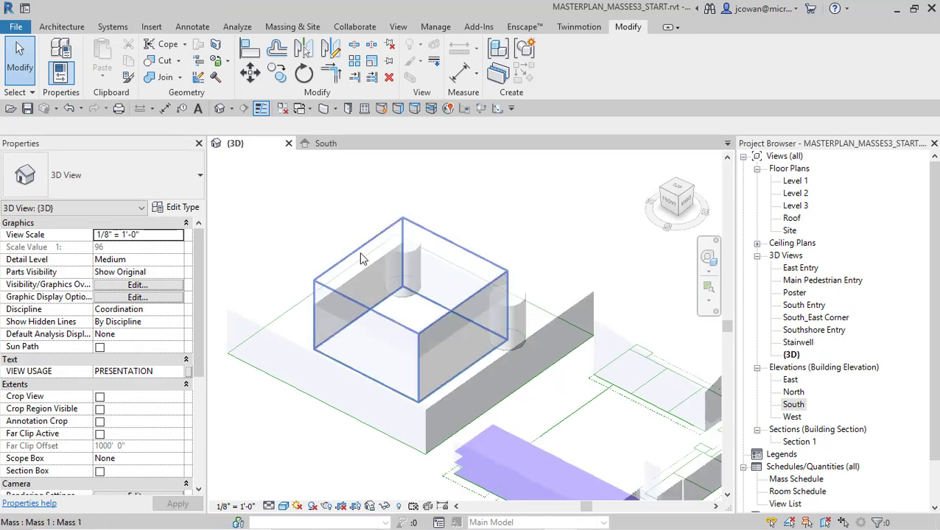
click(346, 230)
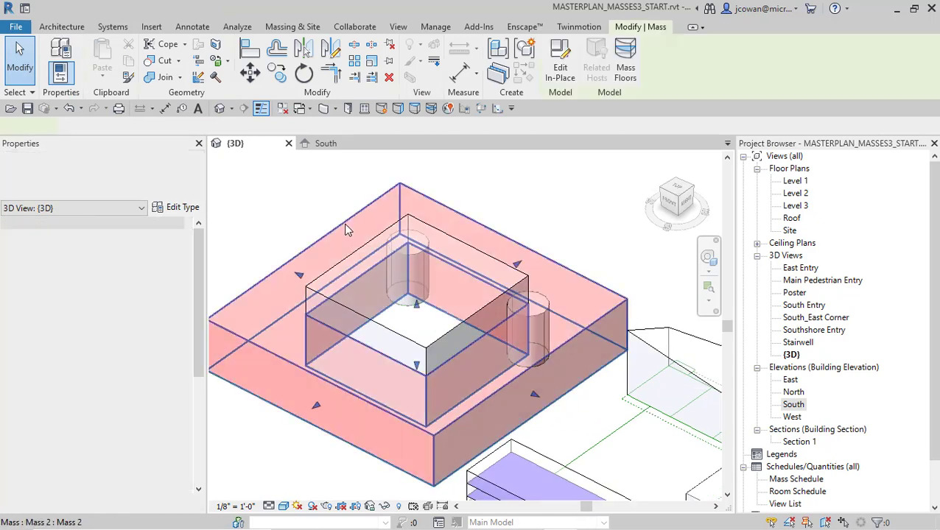
key(Delete)
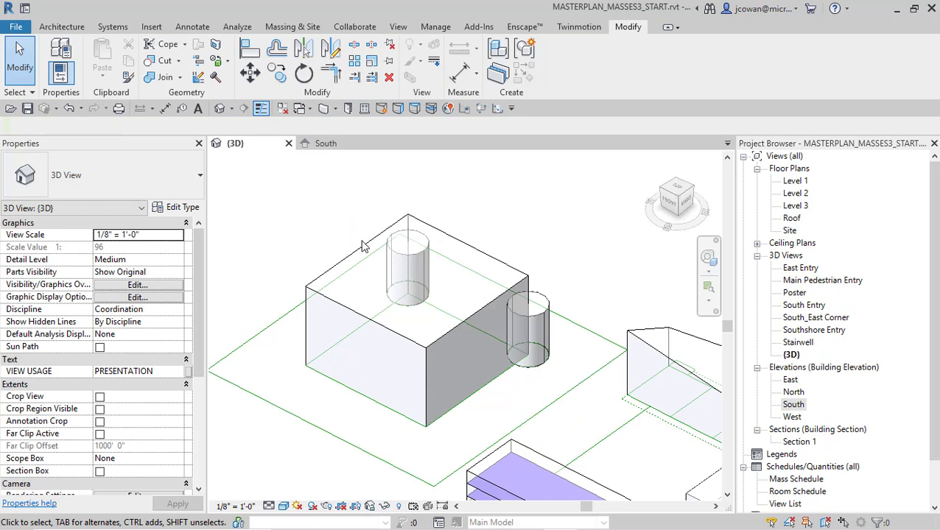
click(361, 249)
key(Delete)
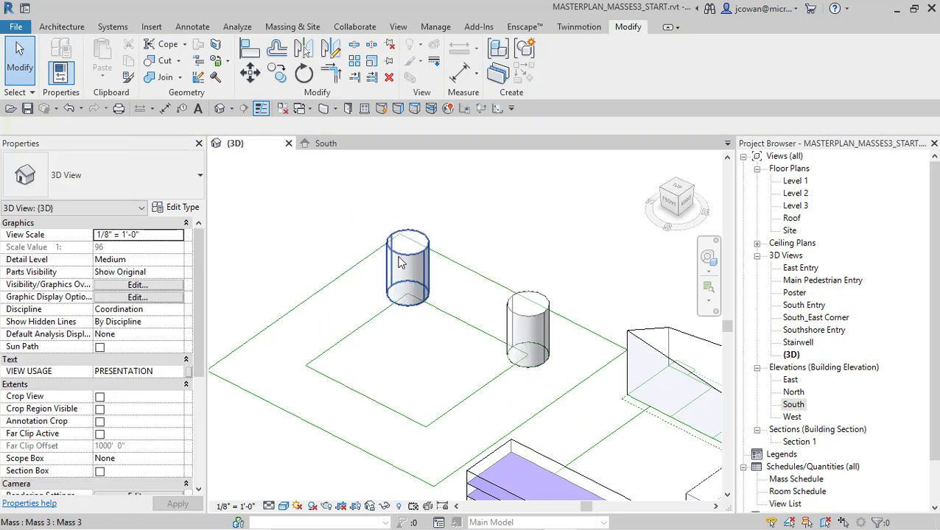
Delete both cylinder masses, leaving only the green sketch lines of the squares and circles
click(400, 263)
key(Delete)
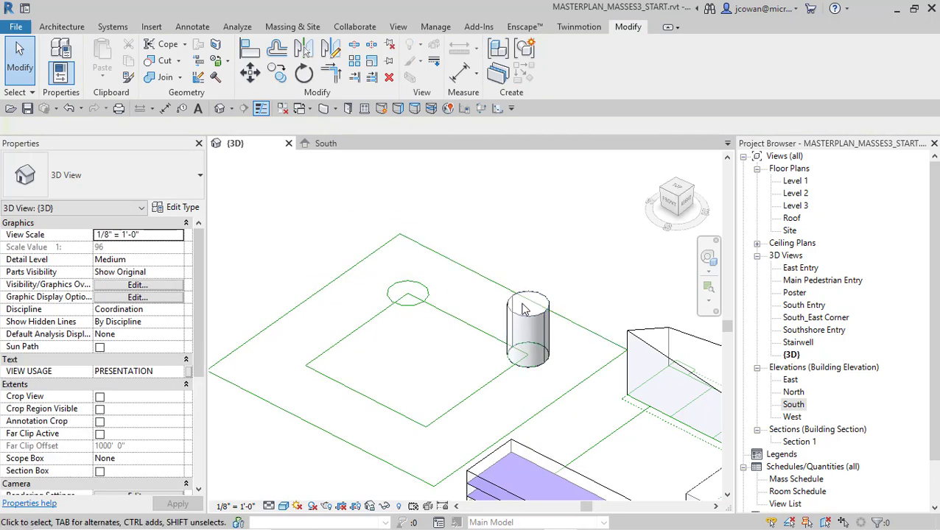
scroll(463, 274, down, 1)
middle_drag(463, 275, 431, 235)
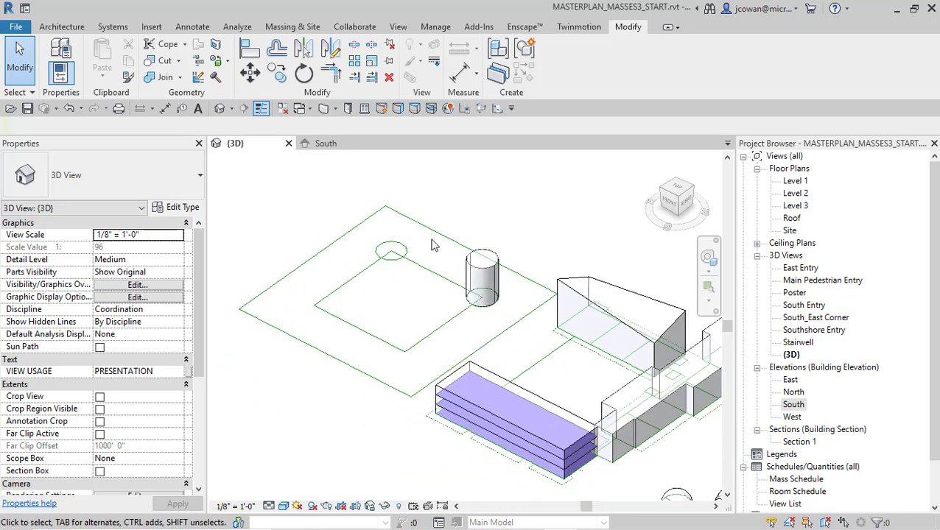
scroll(431, 240, down, 1)
click(473, 272)
key(Delete)
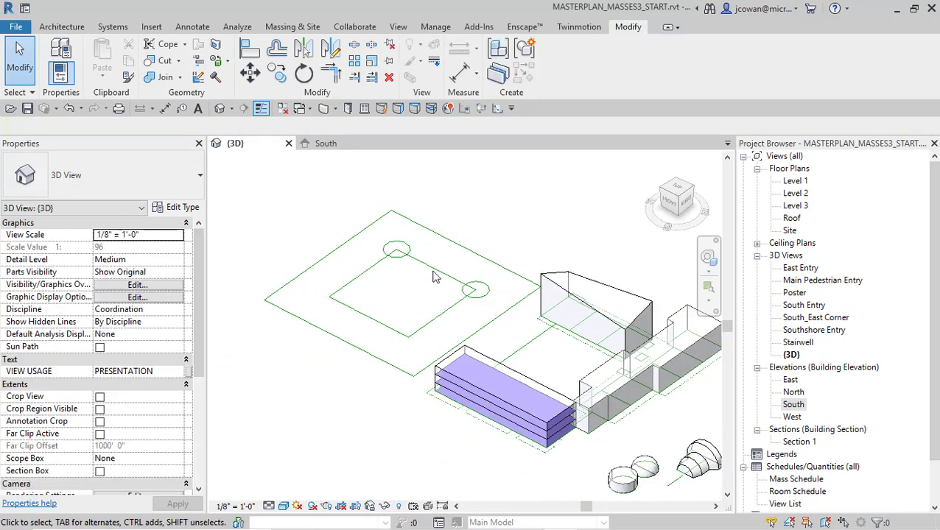
Start a new in-place mass named ADJACENT BUILDING
scroll(416, 303, down, 1)
middle_drag(416, 303, 397, 301)
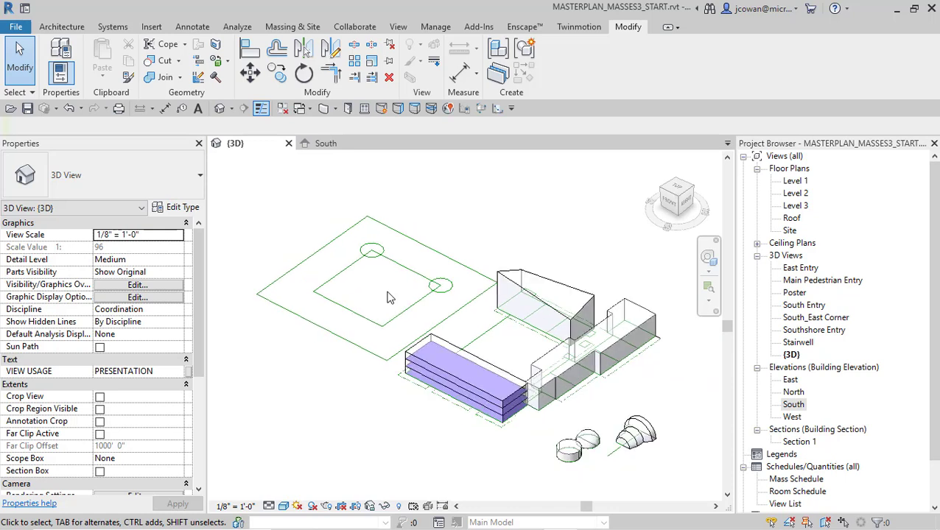
scroll(390, 297, up, 1)
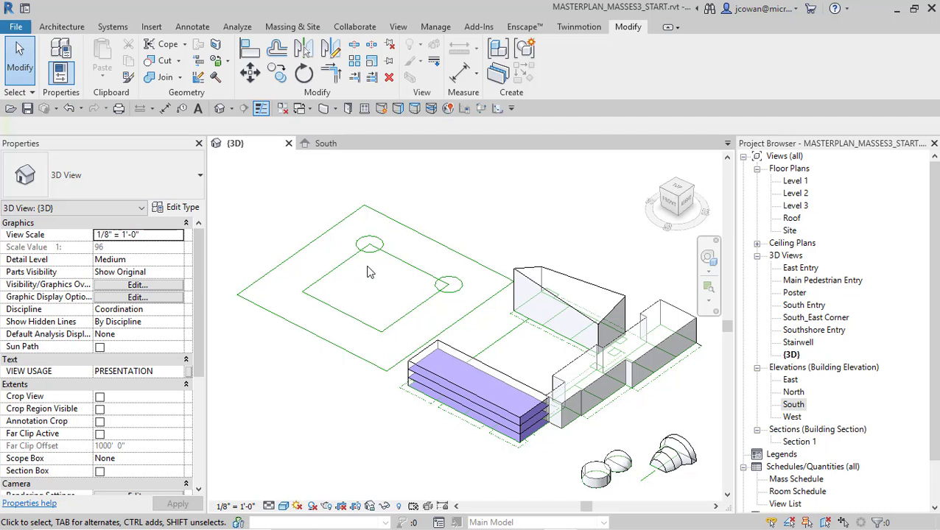
scroll(370, 272, up, 1)
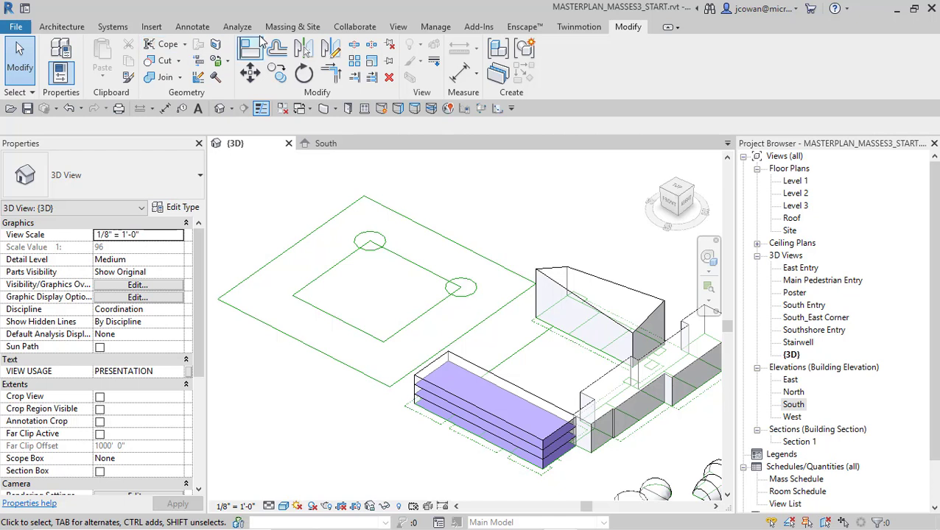
click(295, 28)
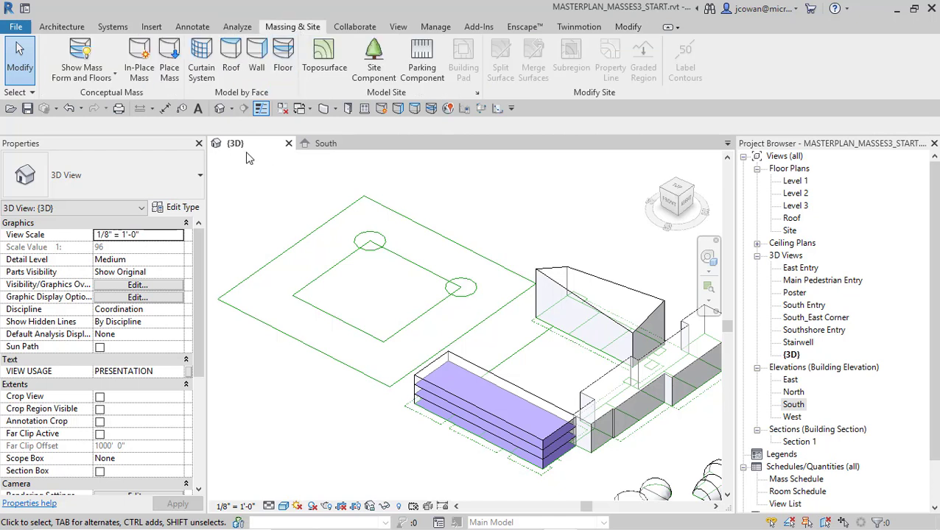
click(139, 58)
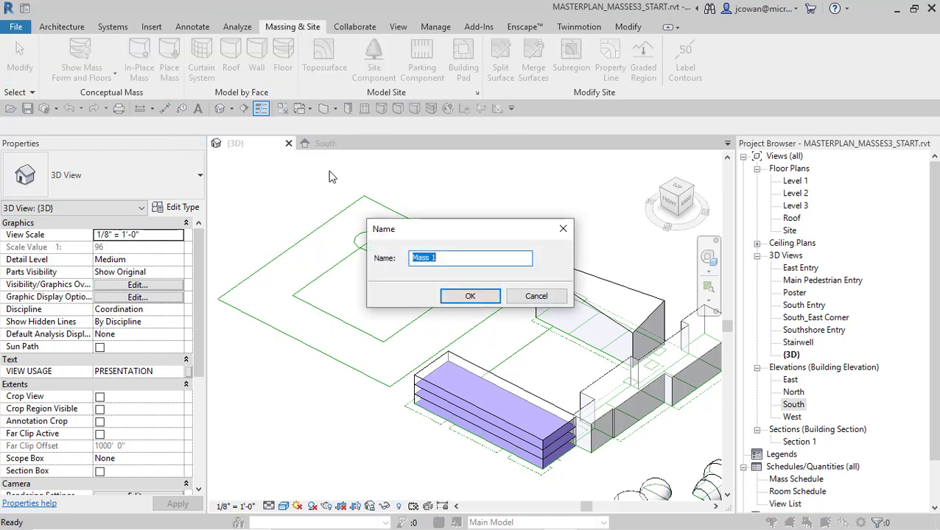
drag(448, 264, 384, 258)
text(ADJACENT BUILDING)
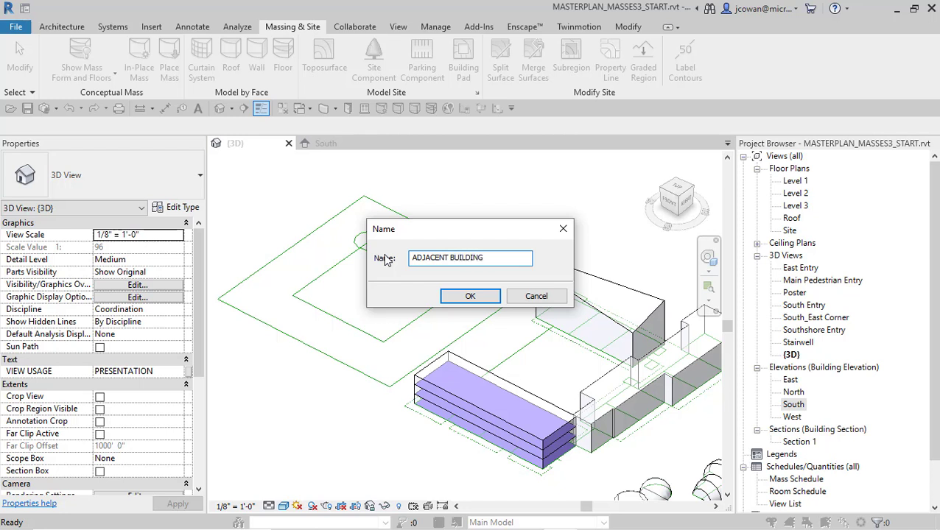
click(470, 295)
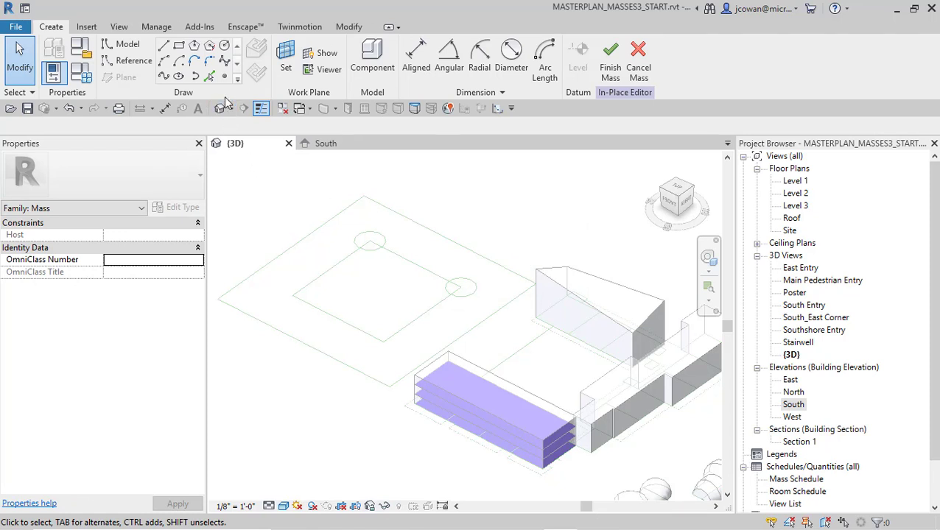
Pick the whole inner square as a line chain and create a solid block form from it
click(210, 78)
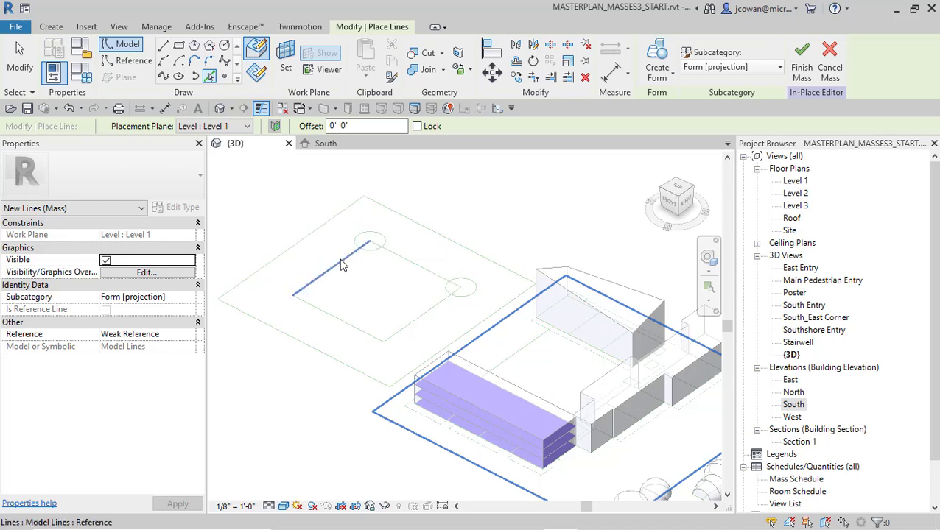
key(Tab)
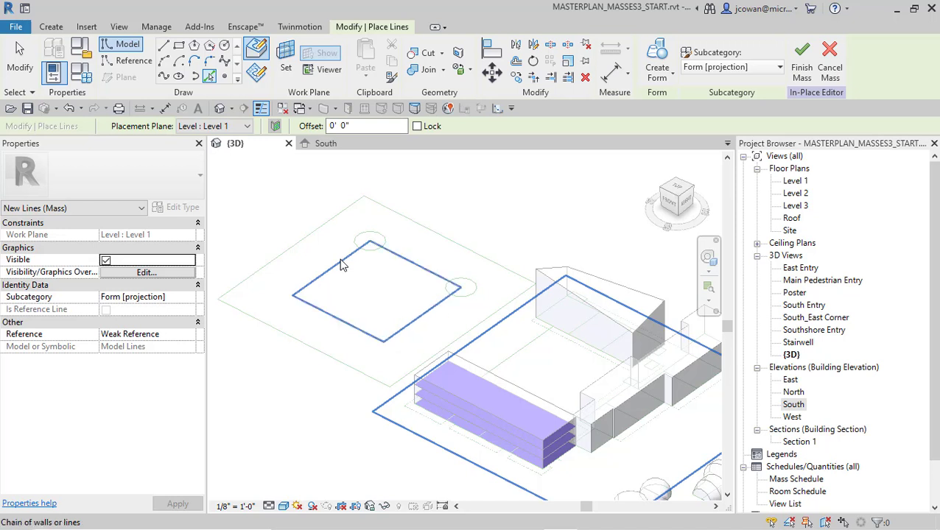
click(341, 265)
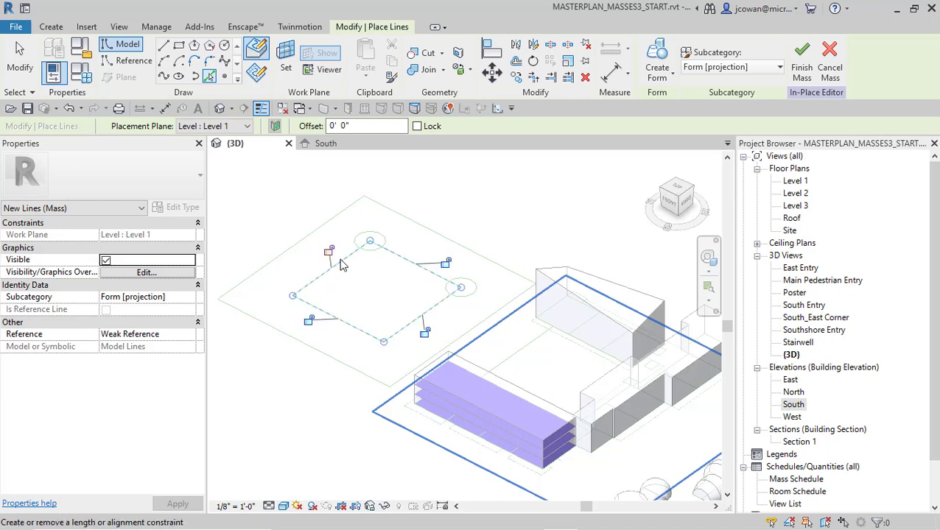
click(663, 70)
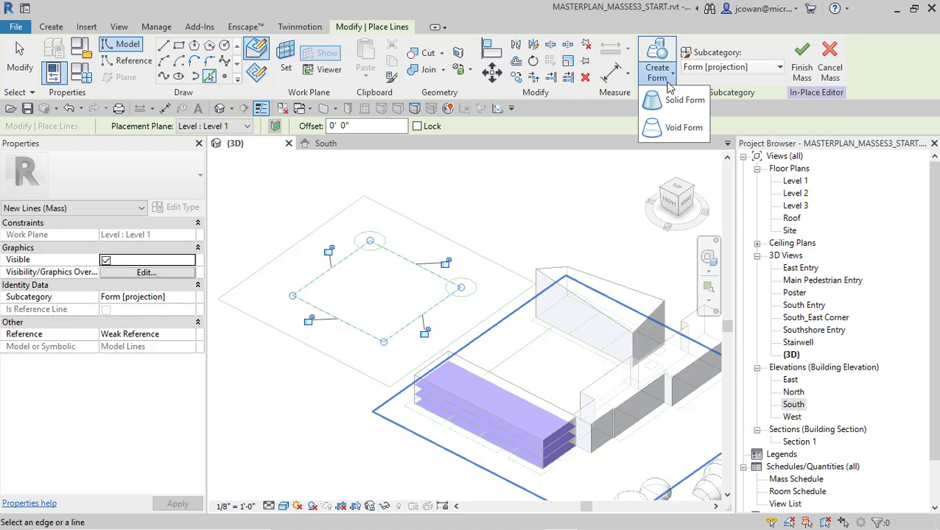
click(667, 119)
click(514, 176)
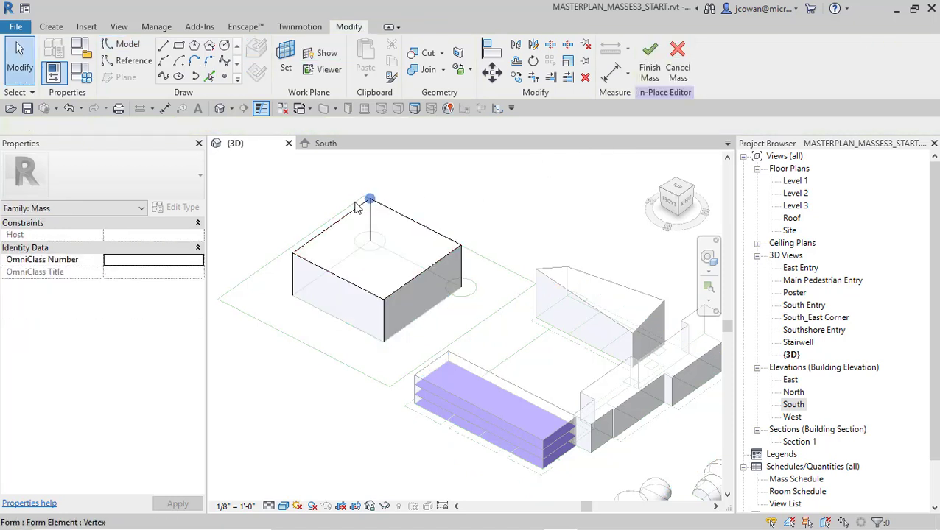
Pick the whole outer square as a line chain and create a solid form from it with a height of 70'
click(210, 78)
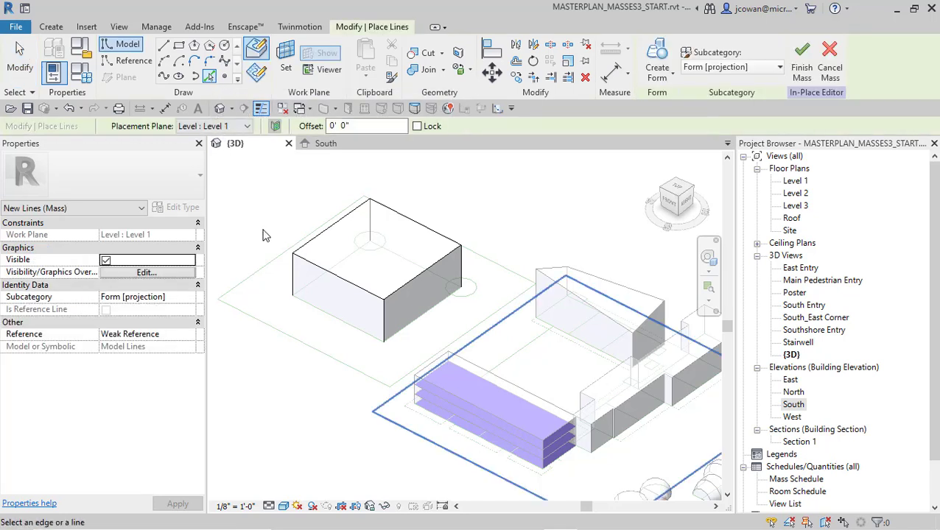
key(Tab)
click(258, 274)
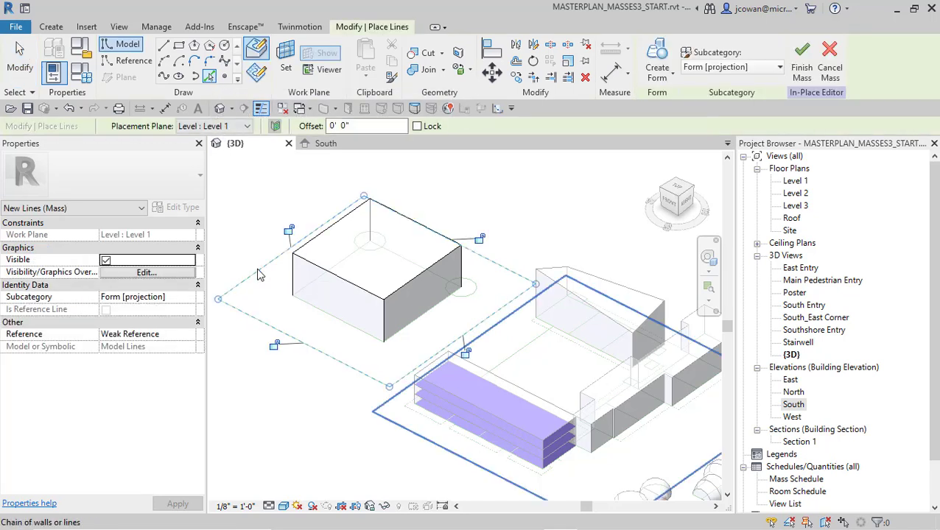
click(658, 76)
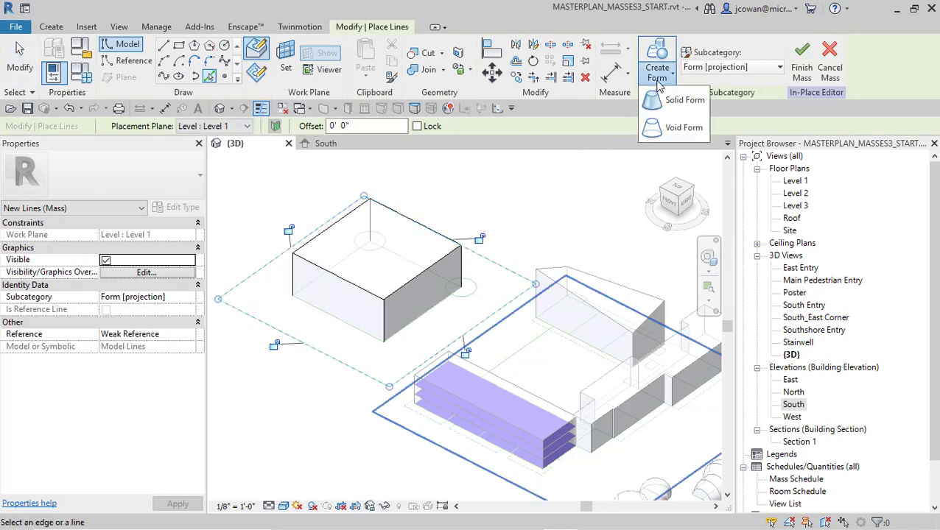
click(662, 103)
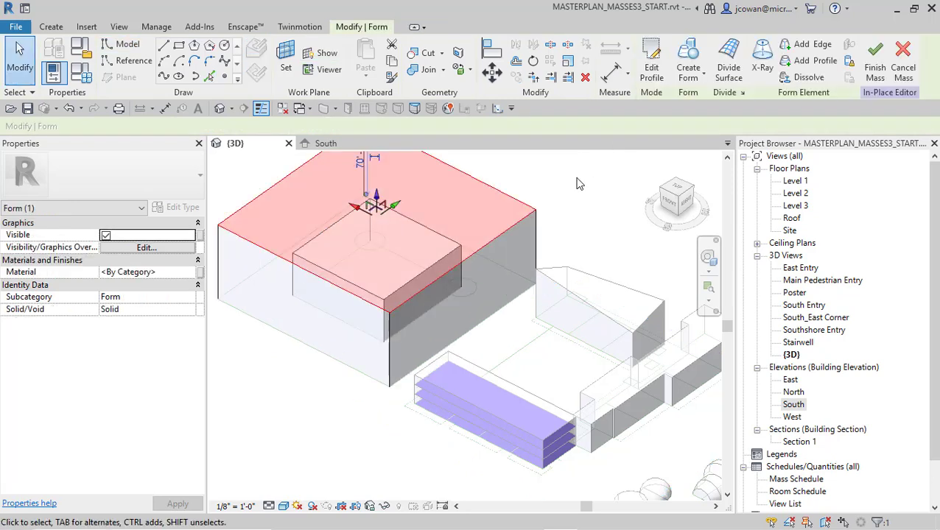
click(568, 187)
Temporarily hide the entire outer block form in the 3D view
scroll(485, 226, down, 4)
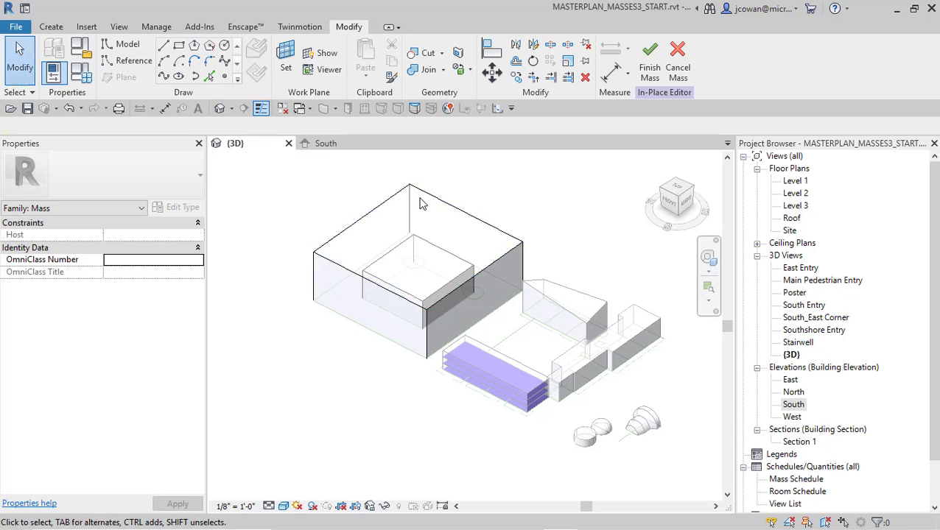
key(Tab)
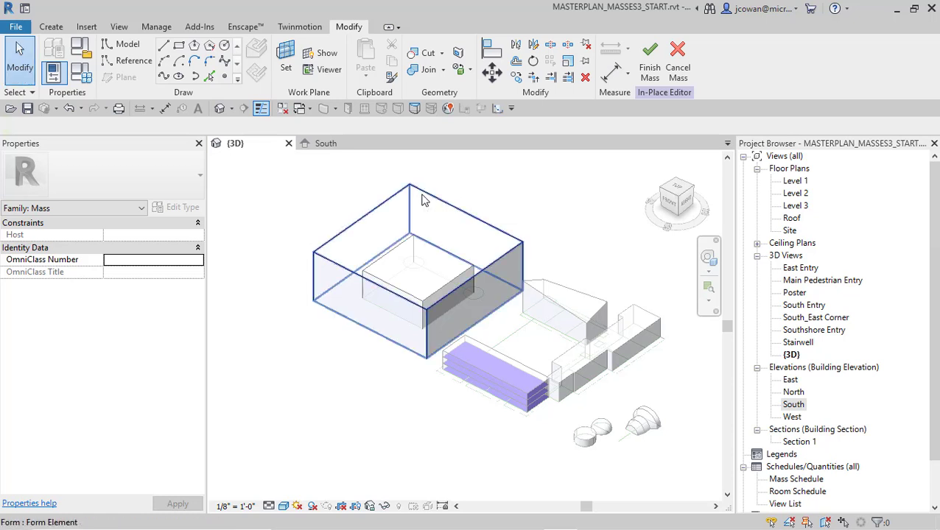
click(424, 199)
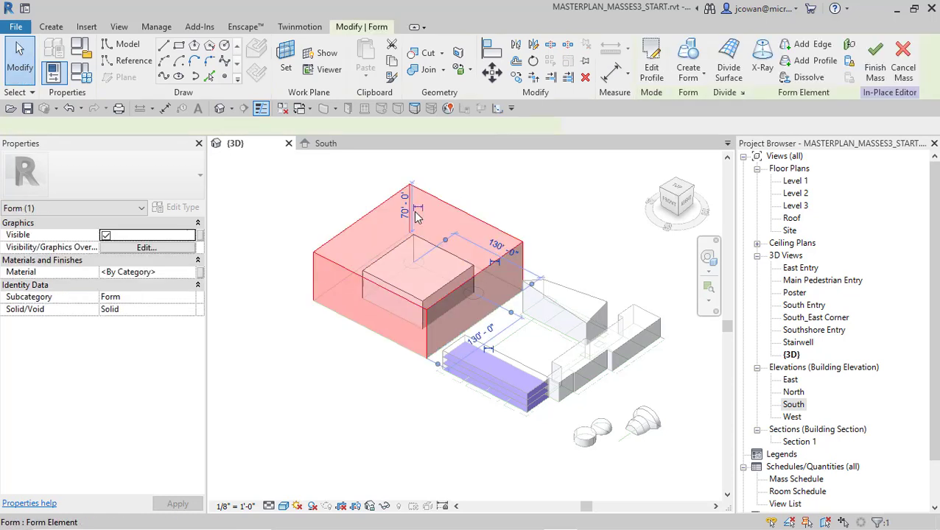
click(384, 506)
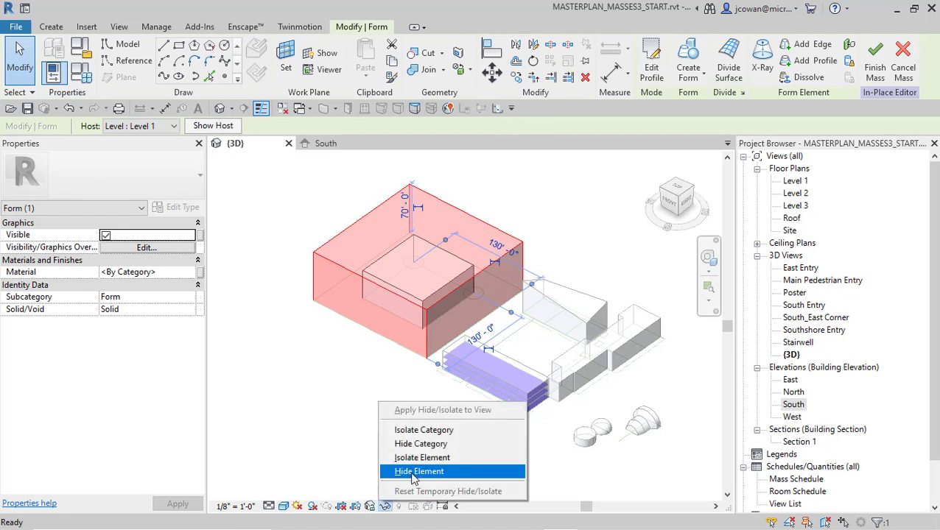
click(413, 472)
Temporarily hide the entire inner block form too, exposing the circle sketches
scroll(376, 291, up, 2)
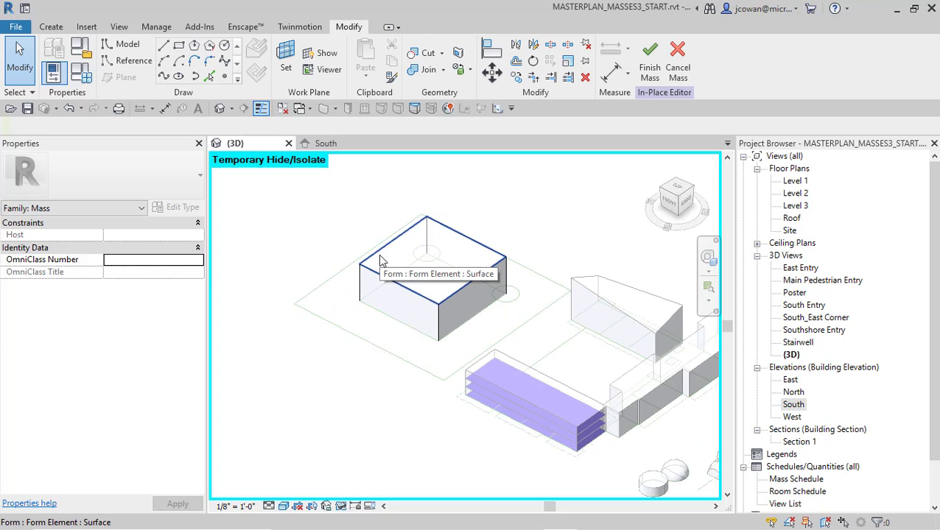
key(Tab)
click(382, 261)
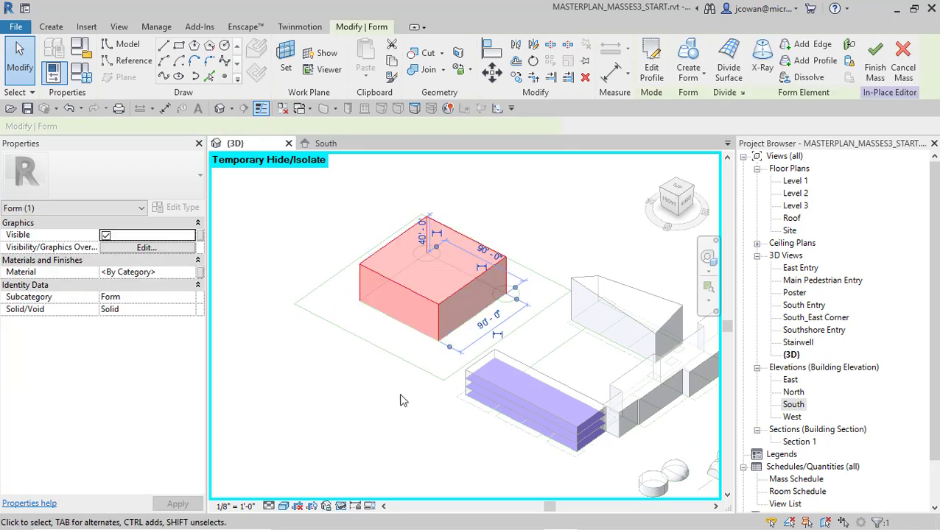
click(369, 507)
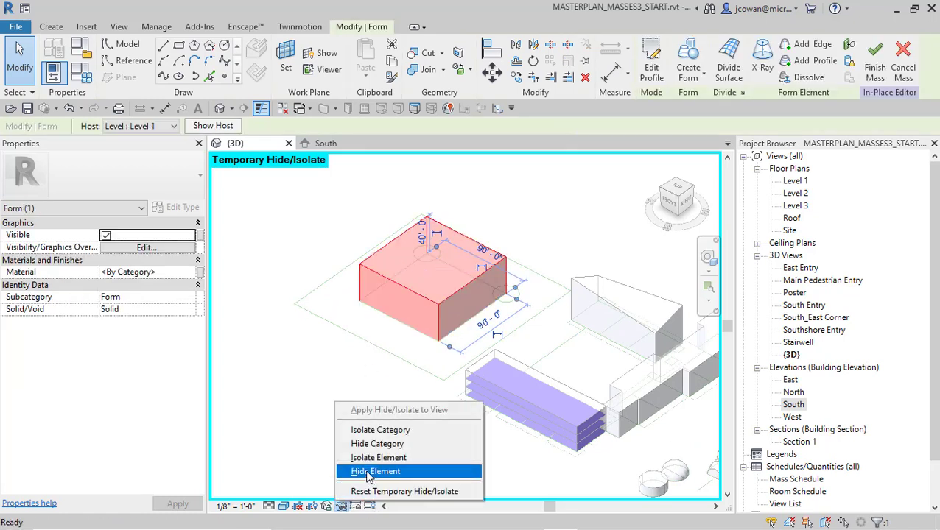
click(368, 474)
middle_drag(411, 308, 386, 323)
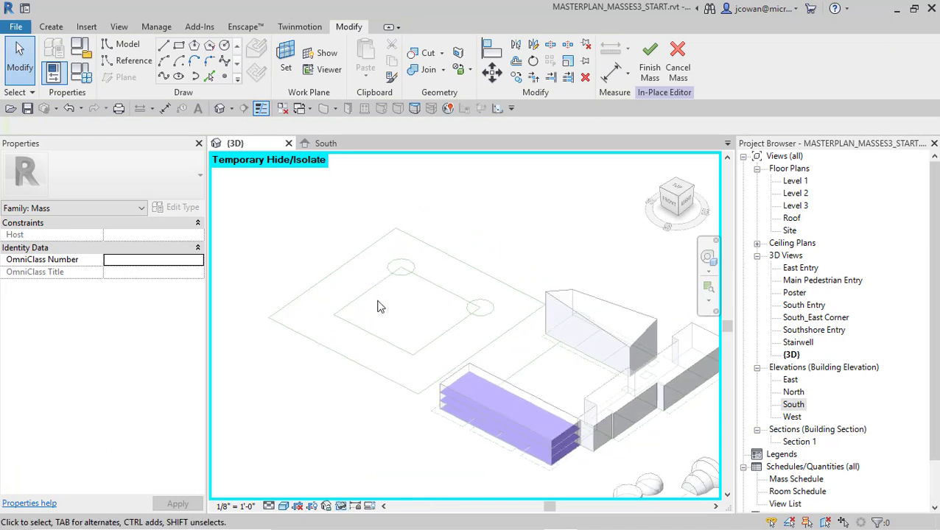
Create a cylinder form from the circle at the inner square's back corner and pull its top face up into a tall tower
click(210, 77)
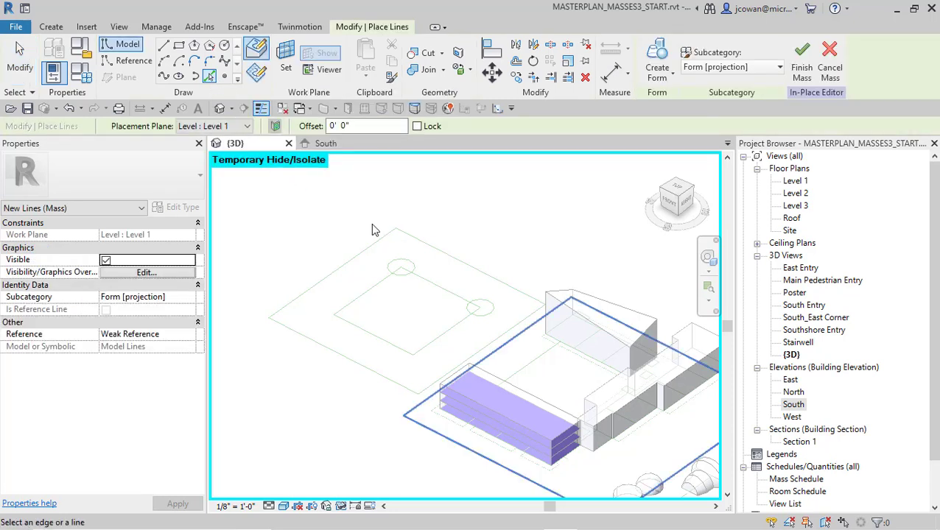
click(398, 265)
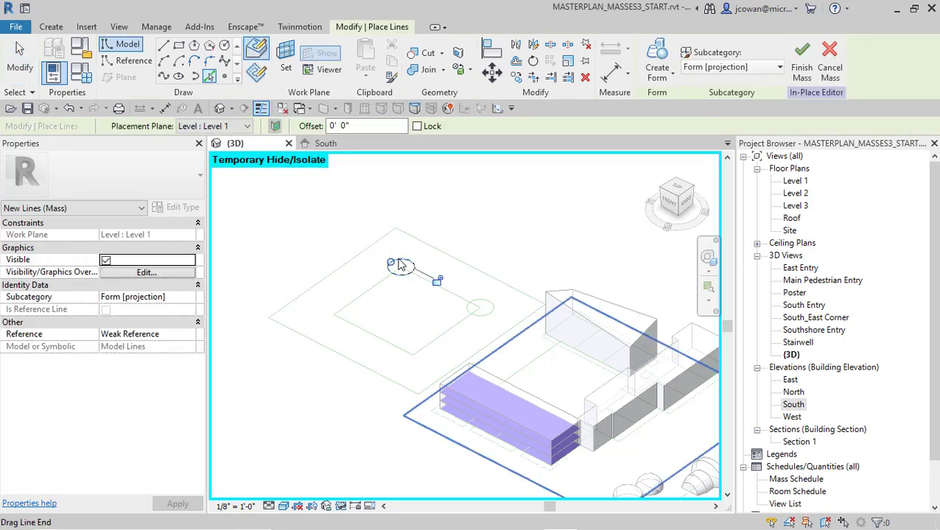
click(658, 54)
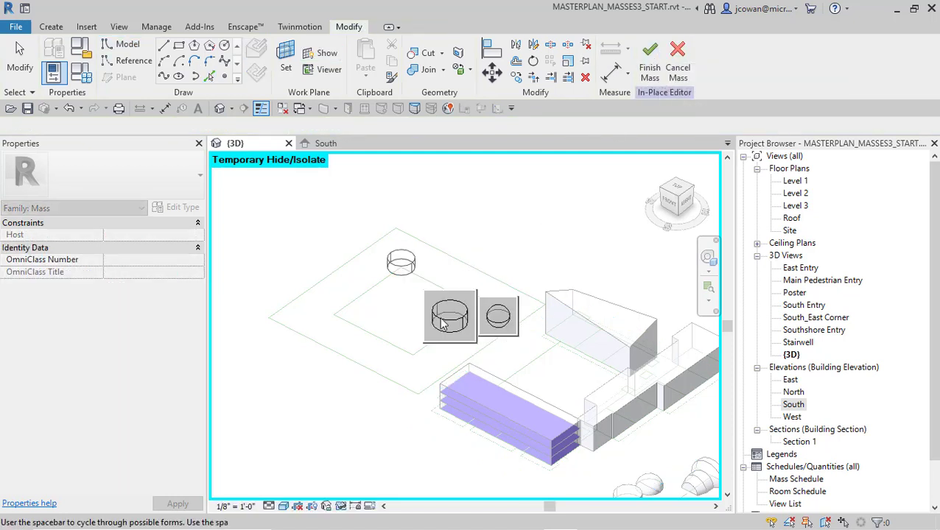
click(442, 318)
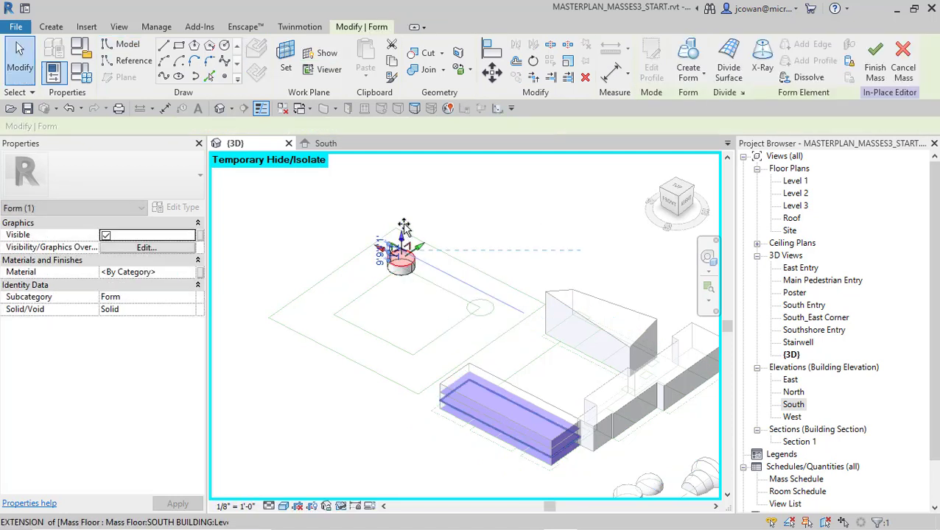
drag(403, 226, 402, 184)
click(481, 212)
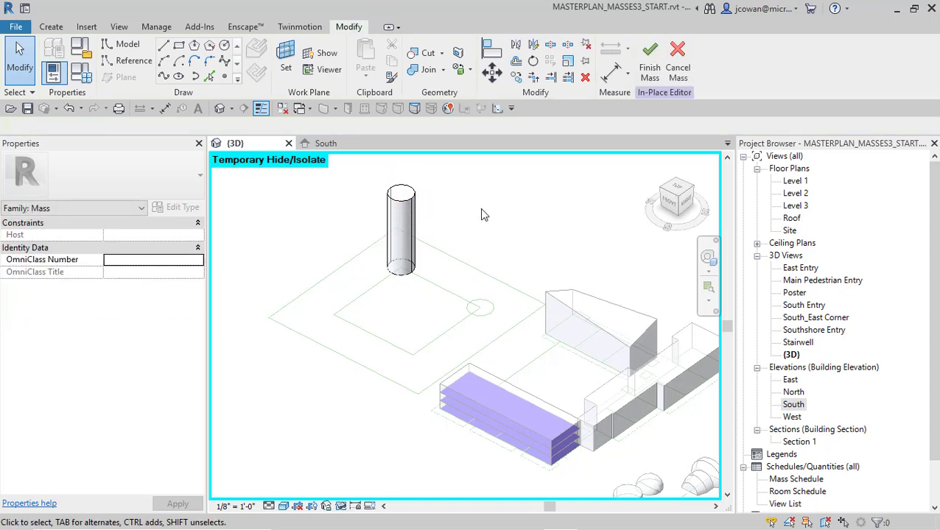
Create a second cylinder form from the remaining circle and pull its top face up to a height of about 92'
scroll(481, 213, down, 2)
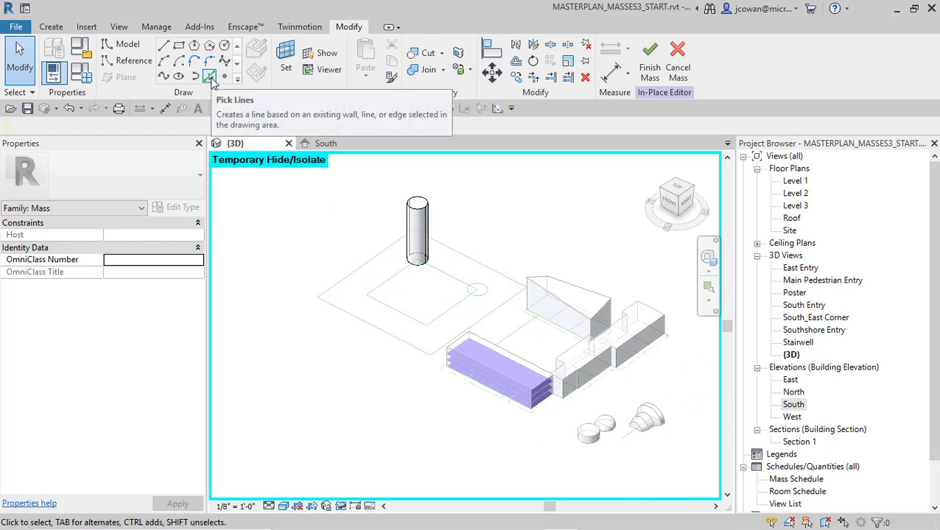
click(210, 78)
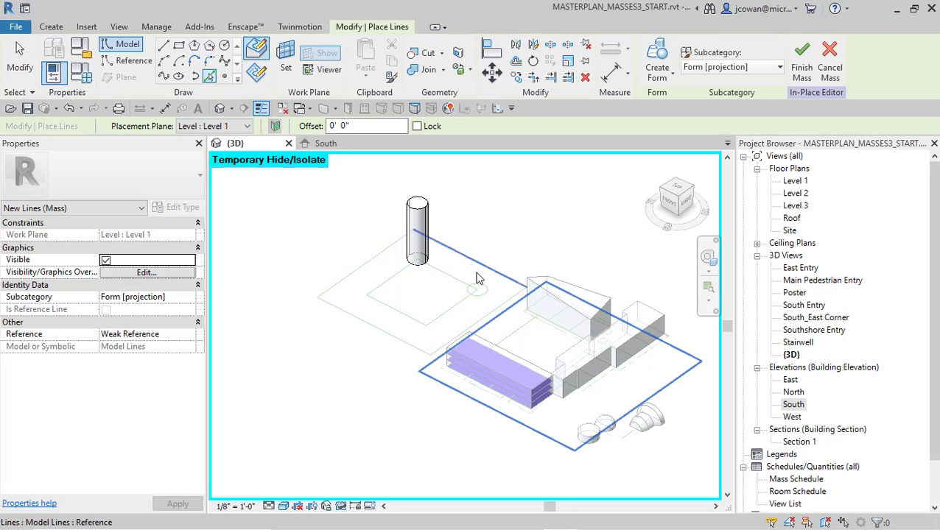
click(480, 291)
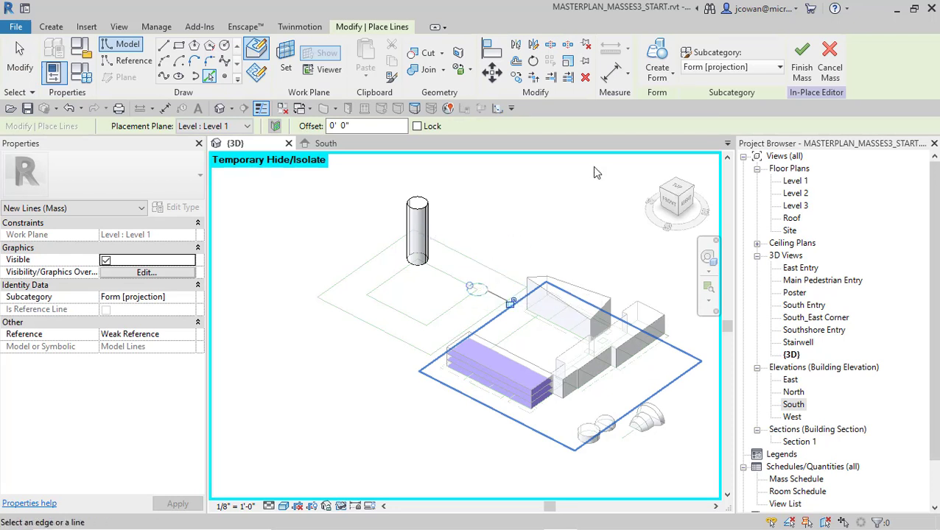
click(656, 73)
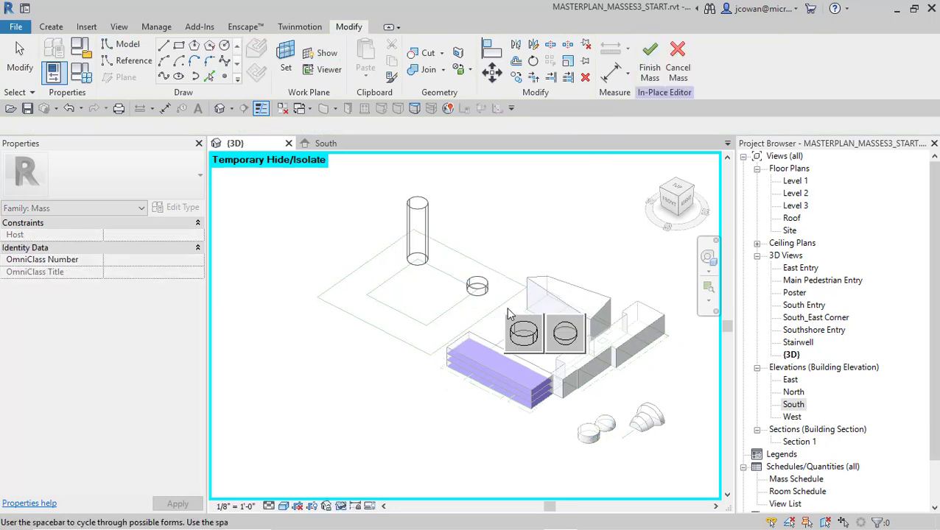
click(524, 333)
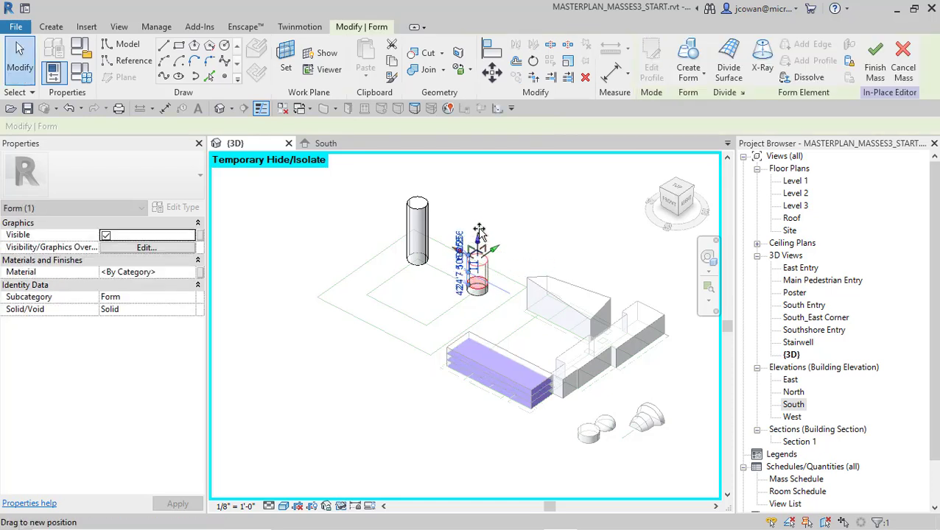
drag(479, 231, 479, 211)
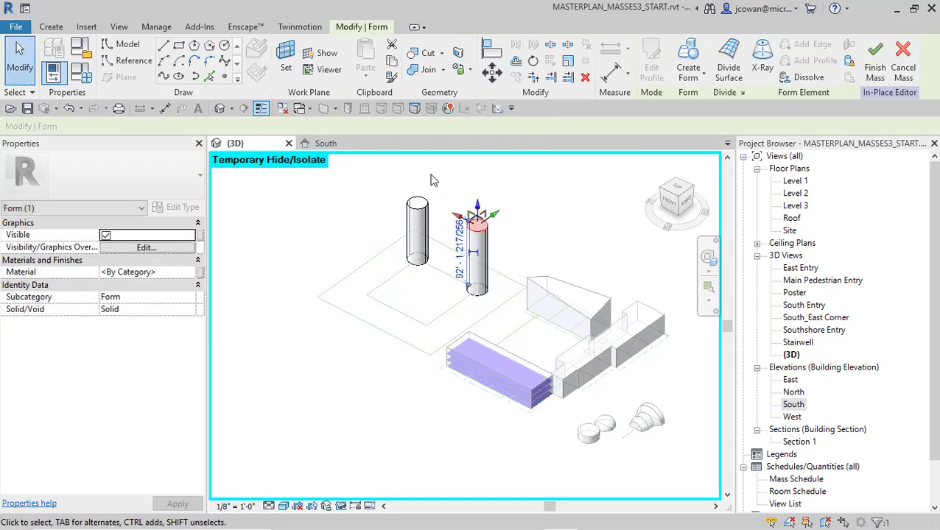
click(433, 180)
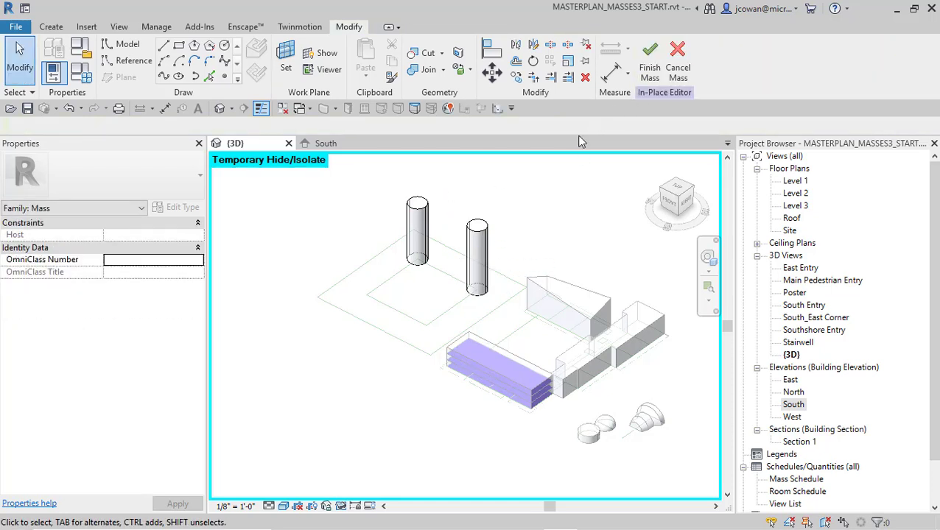
Reset the temporary hiding of the block forms and set the outer block's height to 36'4"
click(343, 506)
click(368, 492)
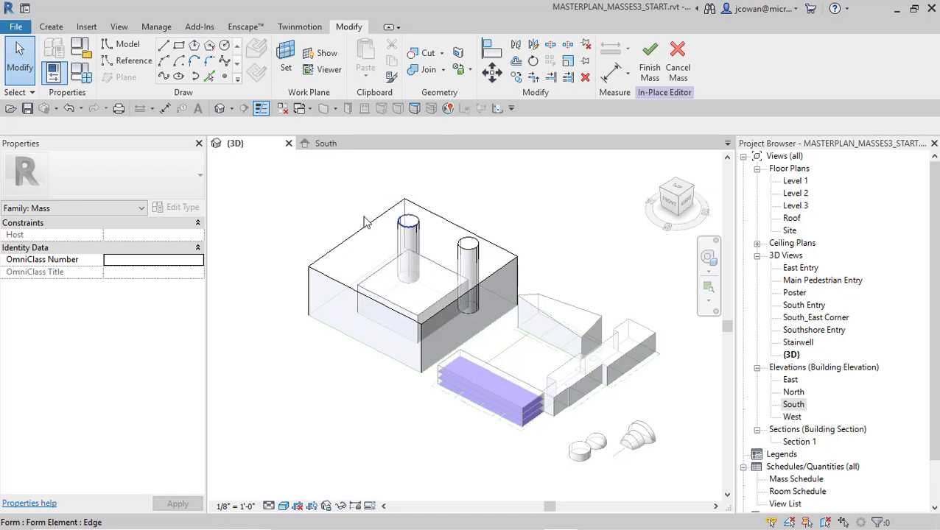
click(339, 251)
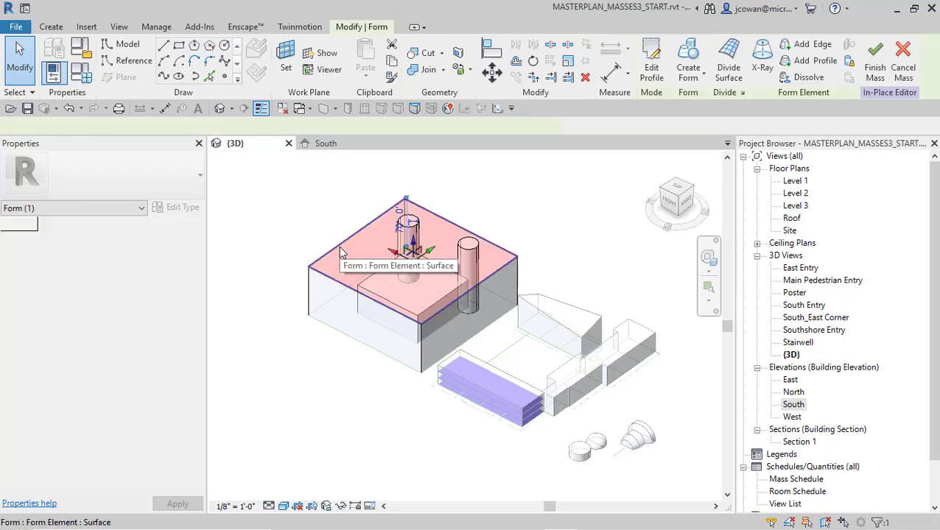
click(397, 231)
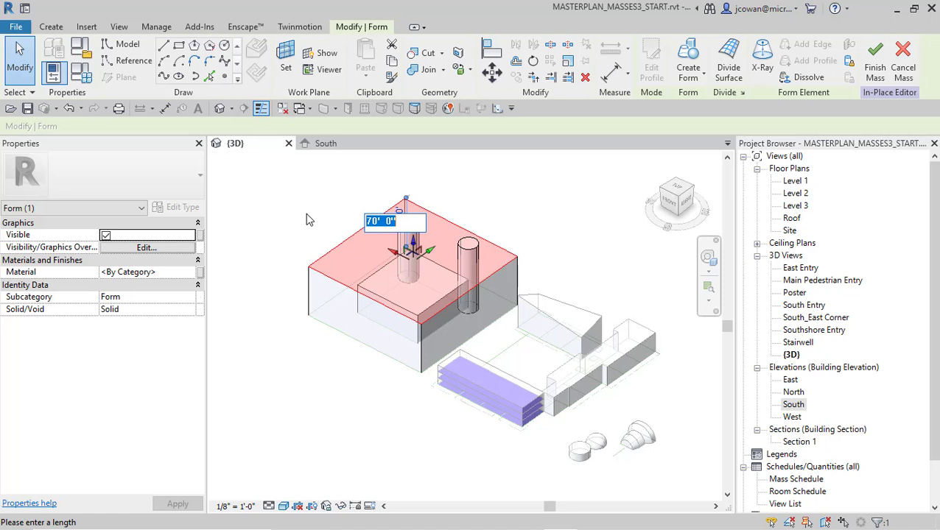
text(36'4)
key(Return)
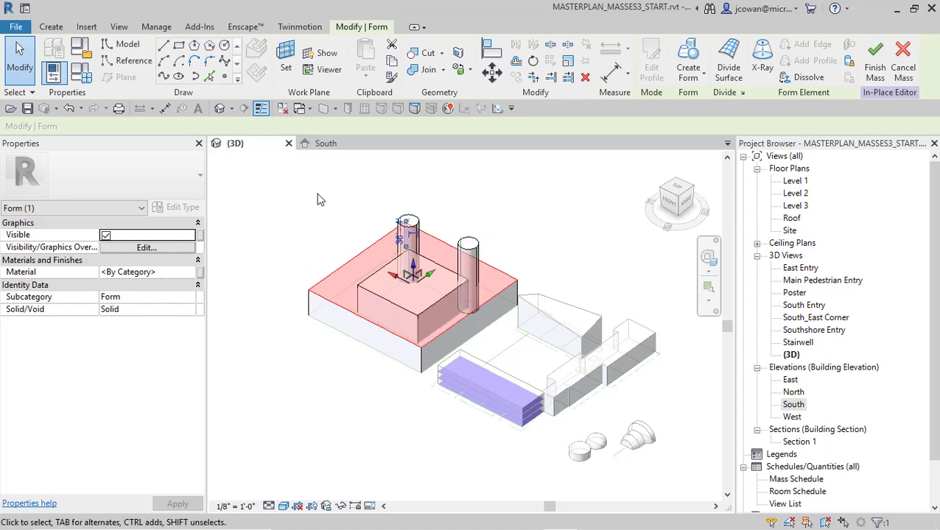
click(325, 200)
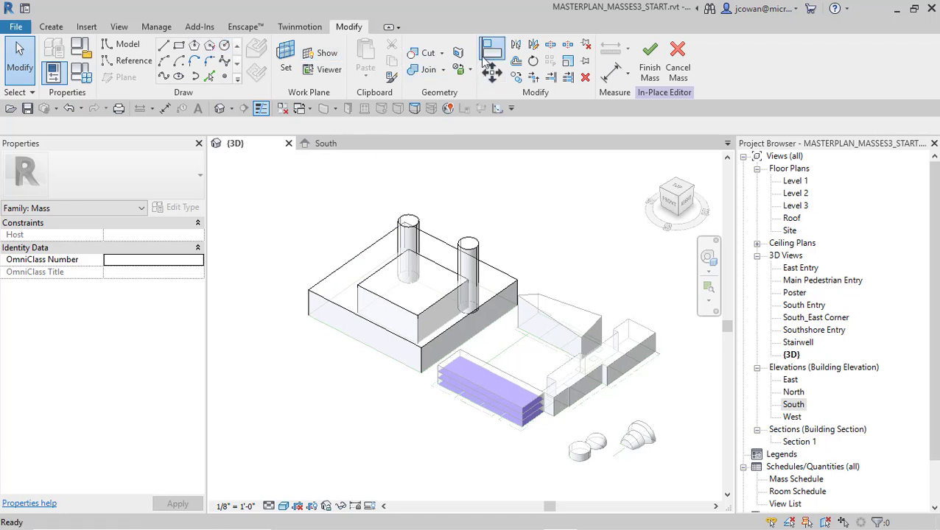
Align the top faces of both cylinder forms to the top face of the outer block
click(491, 55)
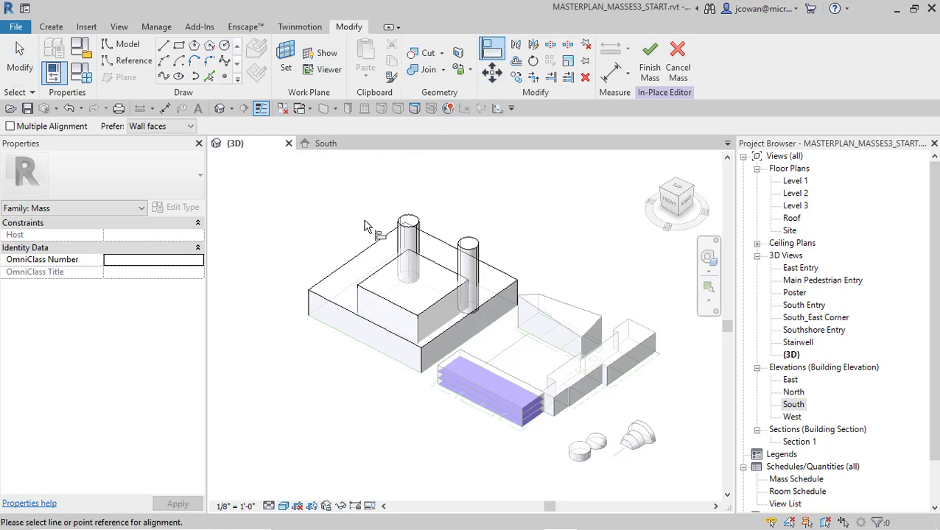
click(335, 277)
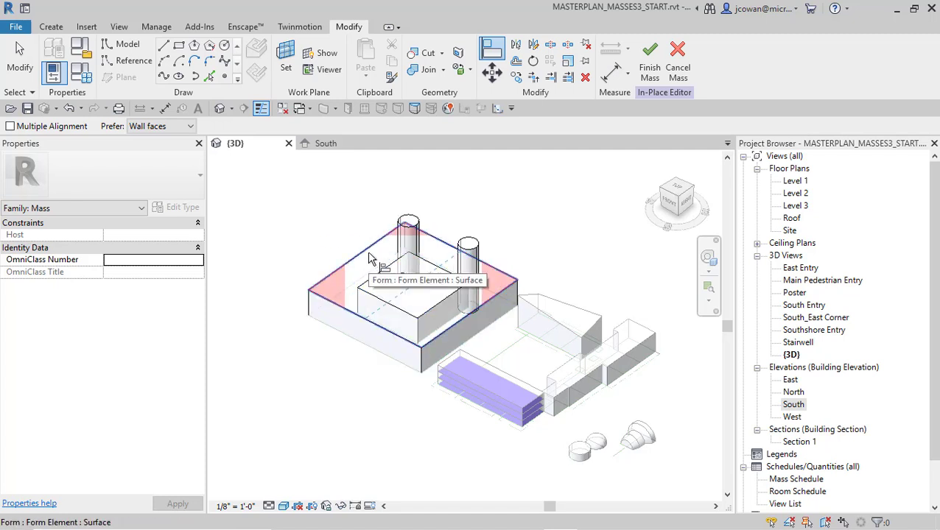
click(425, 230)
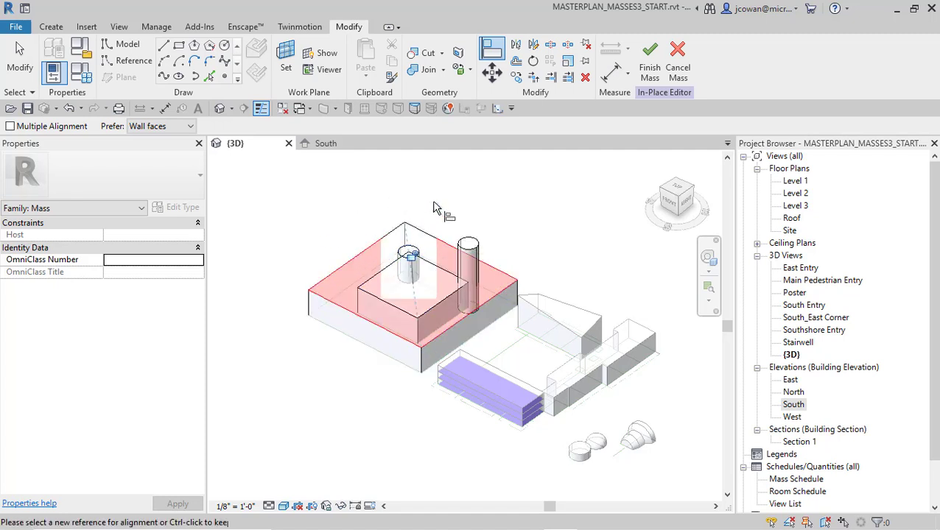
click(480, 251)
click(475, 243)
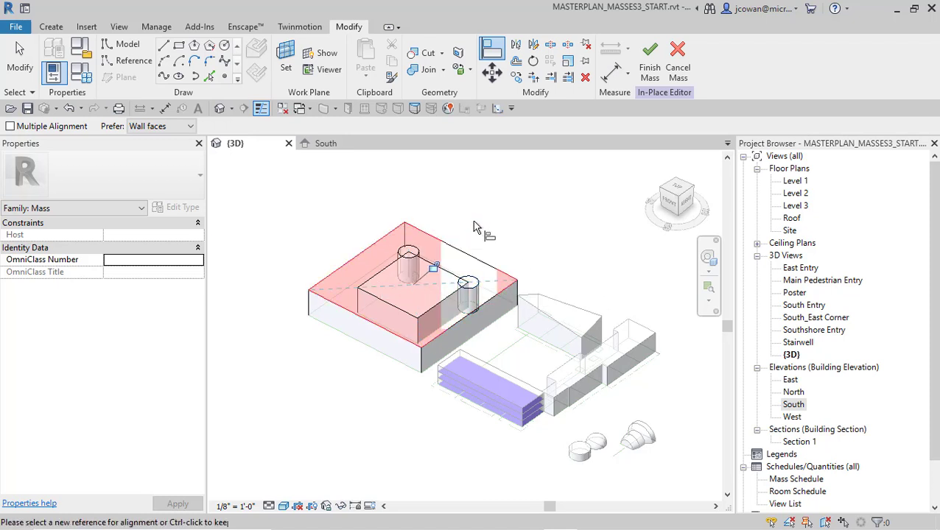
key(Escape)
Select the entire inner block form and change it from solid to Void so it cuts the outer block
scroll(416, 318, up, 2)
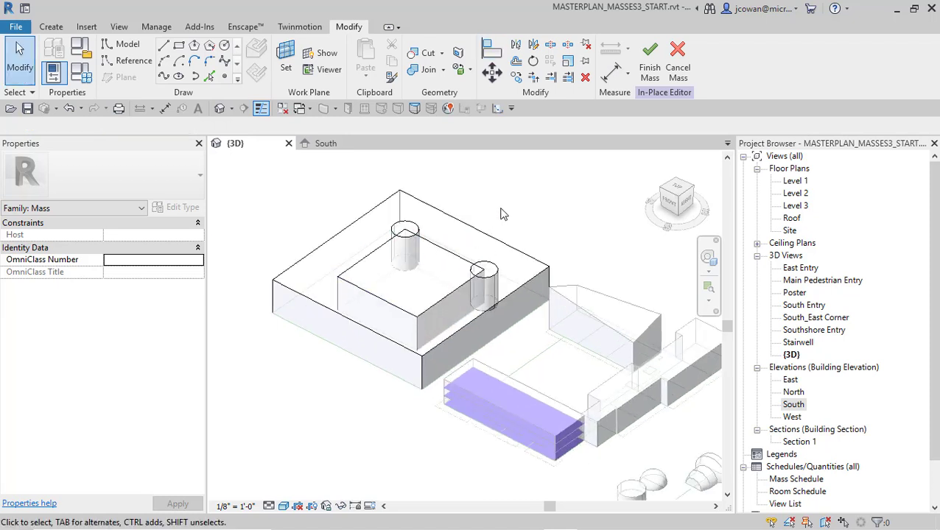
middle_drag(510, 216, 514, 224)
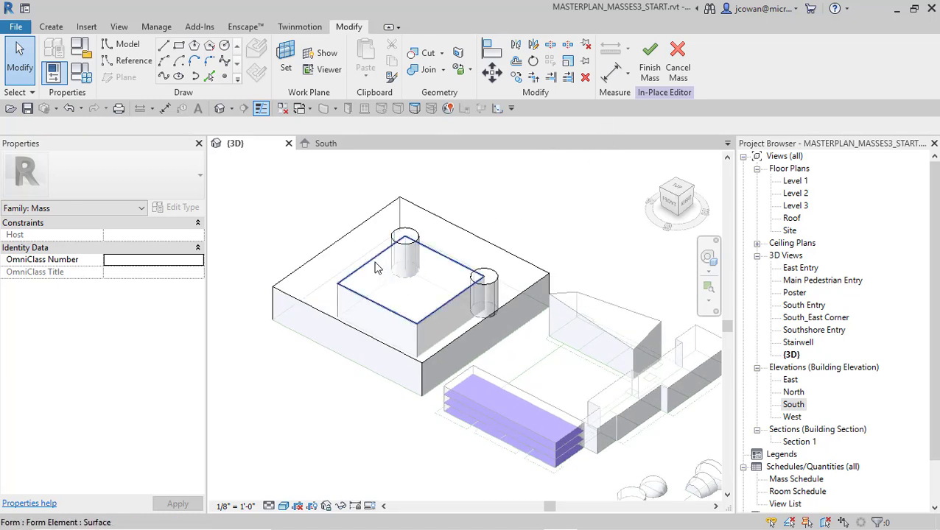
key(Tab)
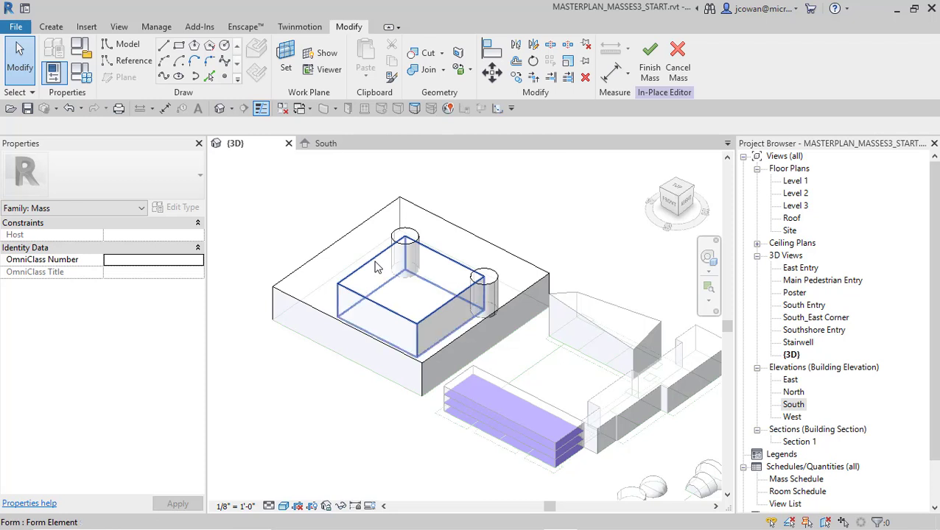
click(375, 266)
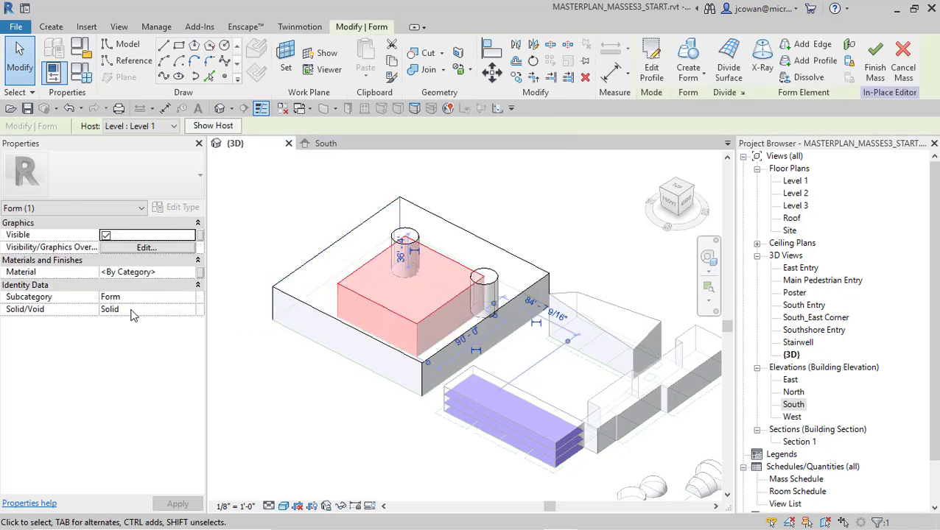
click(187, 309)
click(189, 310)
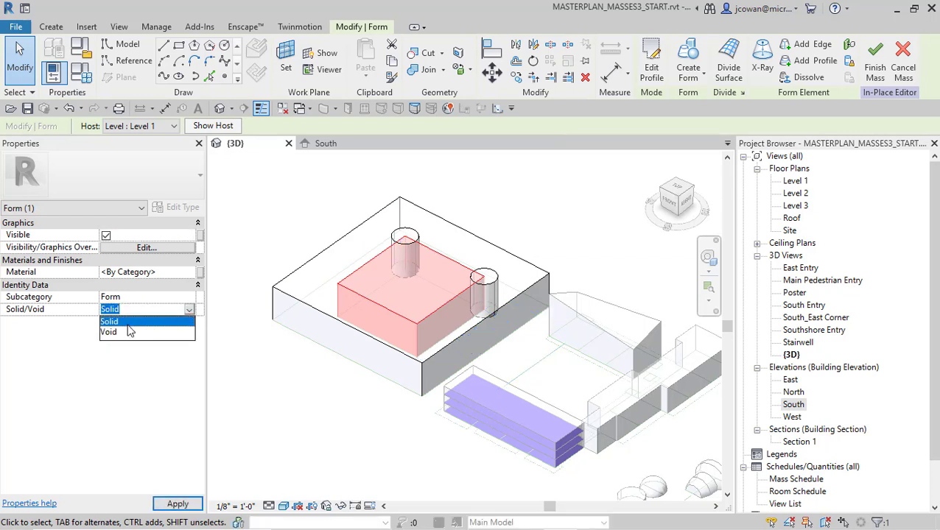
click(114, 335)
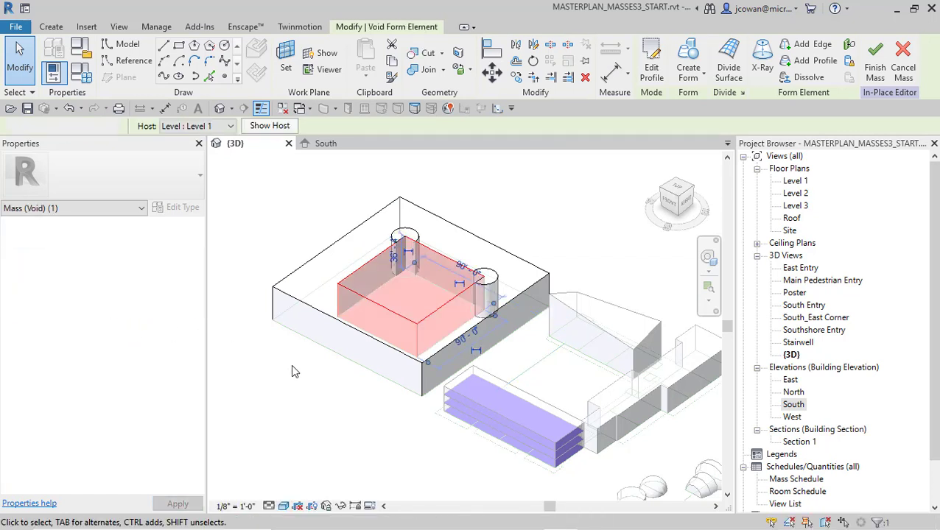
click(290, 364)
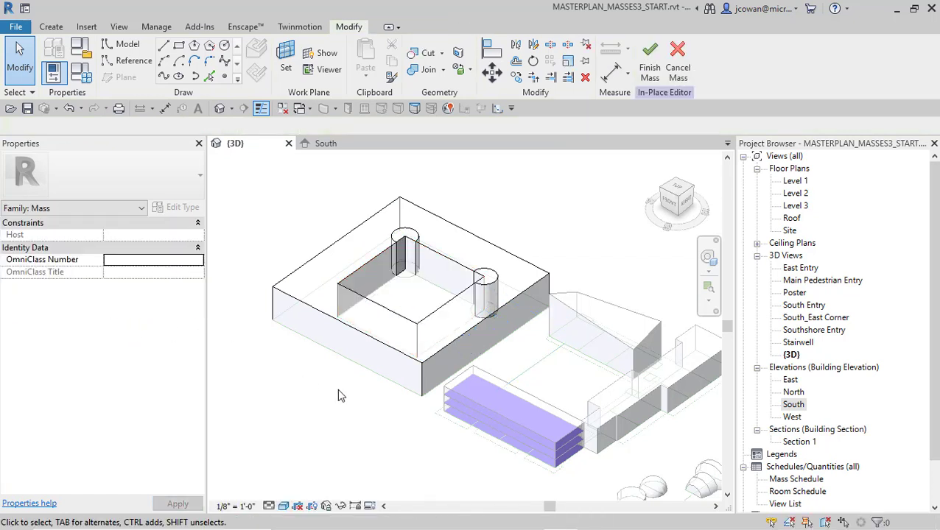
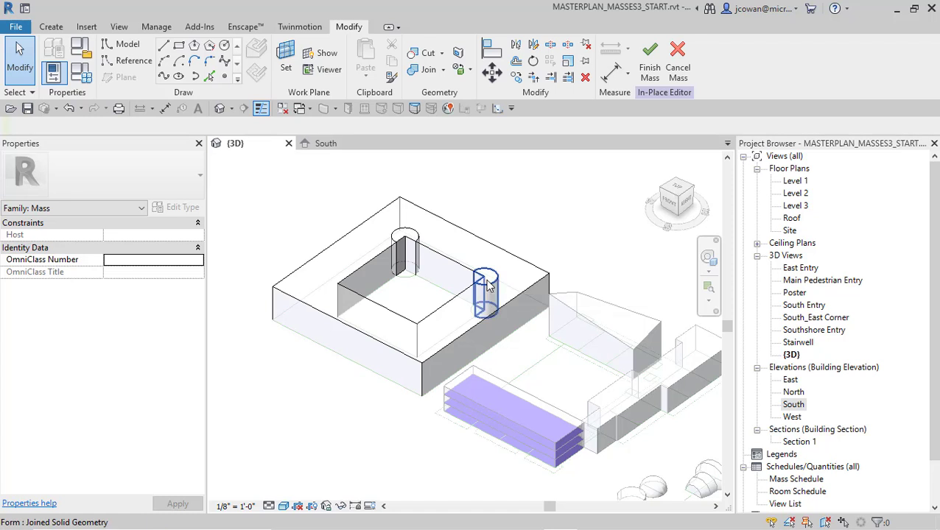
Examine the cylinder at the courtyard's right corner, checking its joined form, its top edge and its available form properties
click(486, 287)
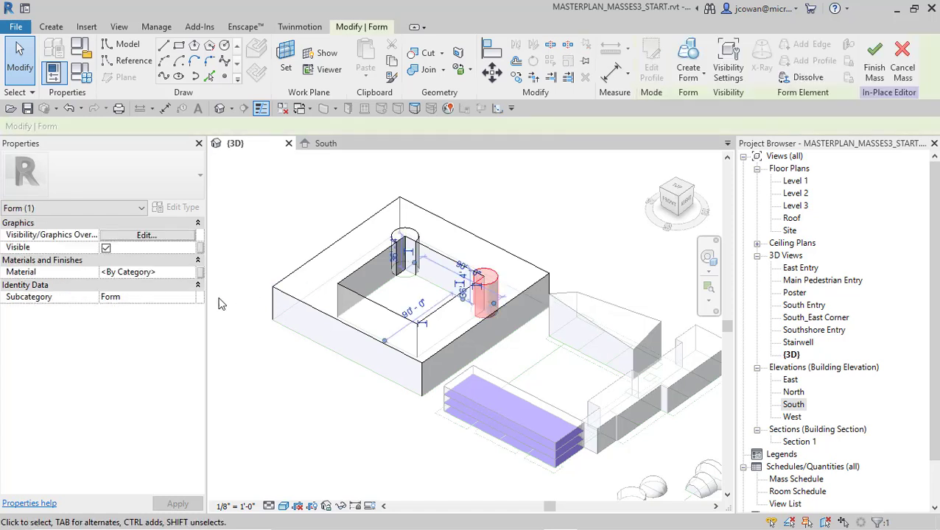
key(Escape)
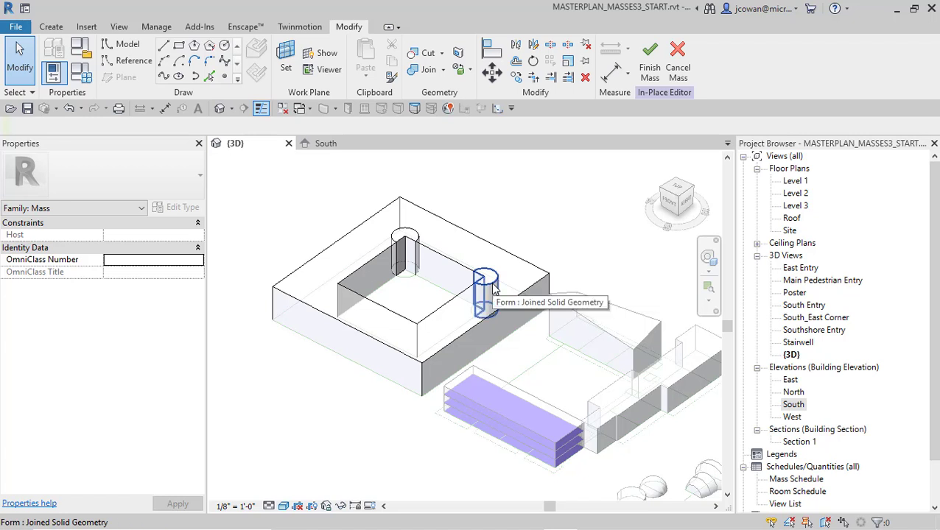
click(493, 289)
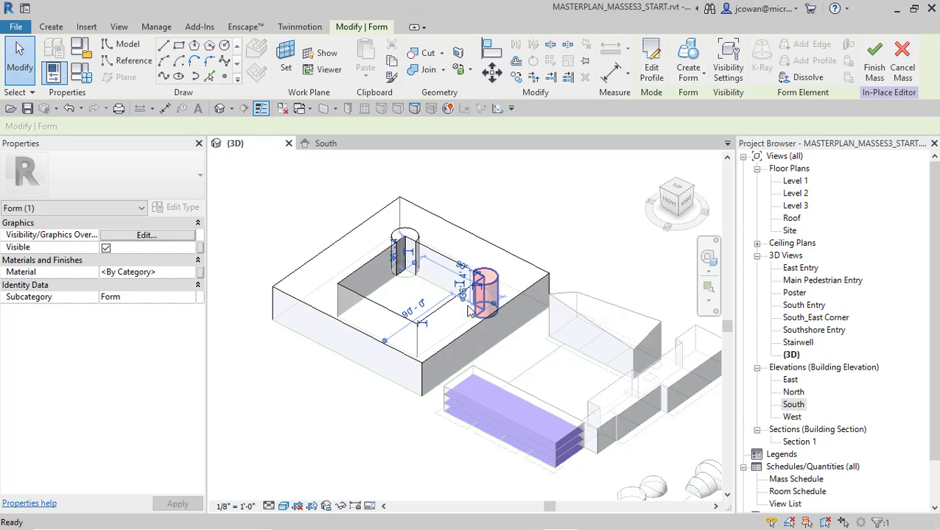
key(Escape)
scroll(434, 279, up, 1)
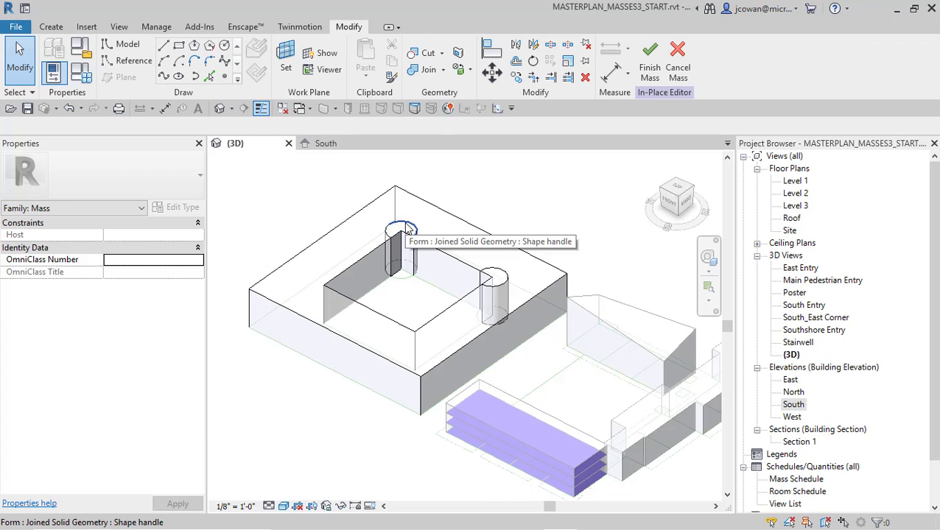
key(Tab)
click(500, 275)
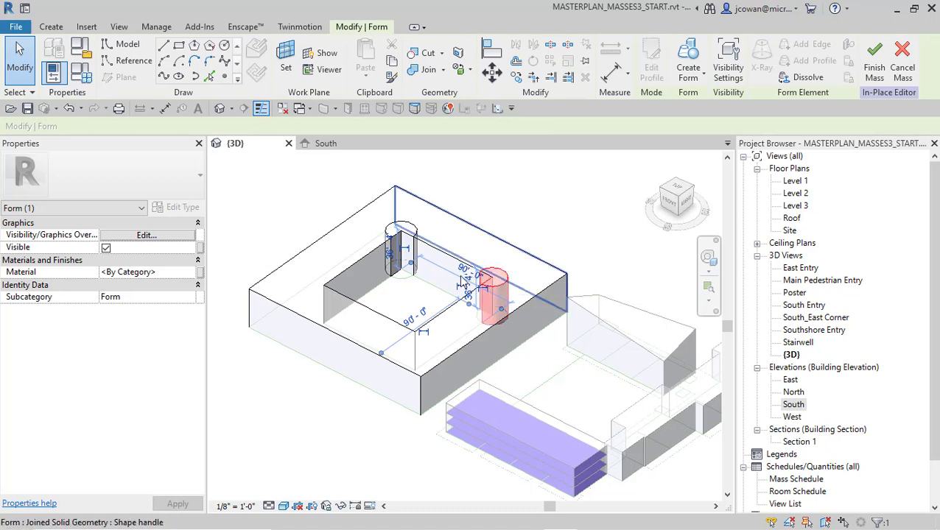
key(Escape)
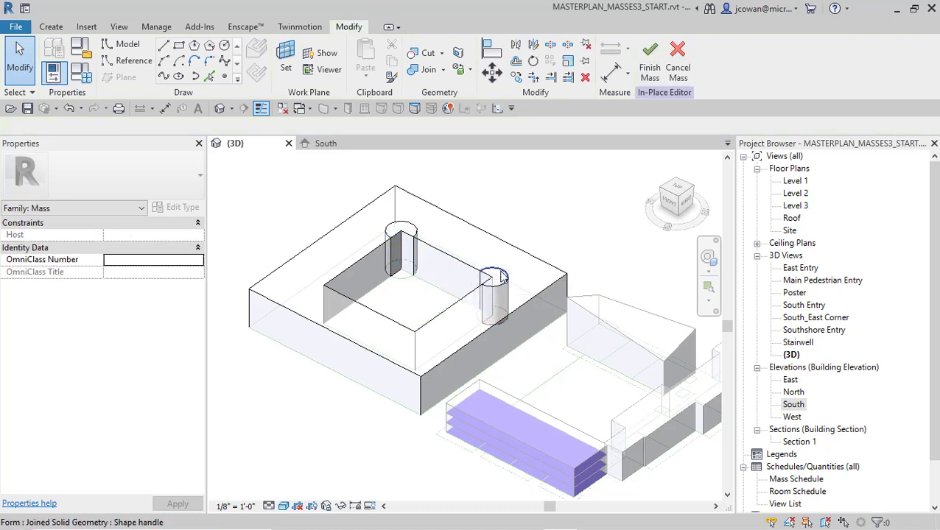
click(500, 275)
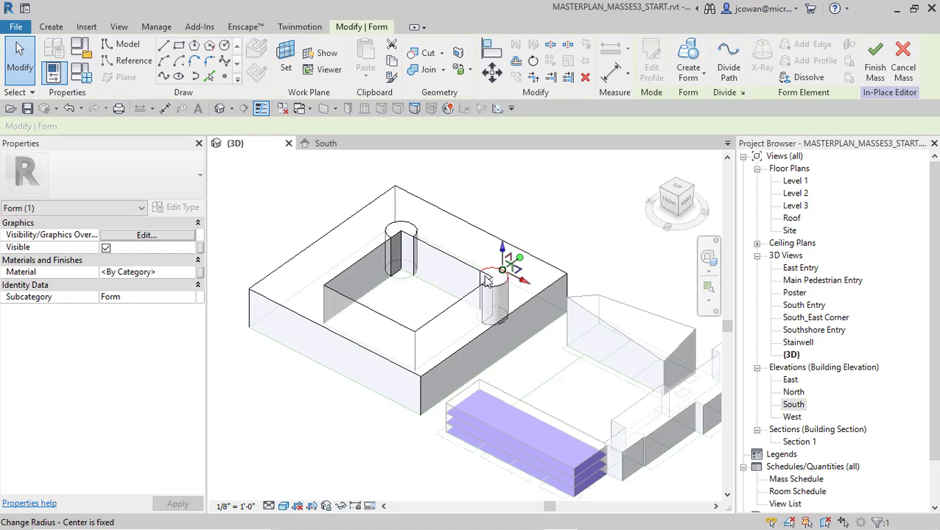
key(Escape)
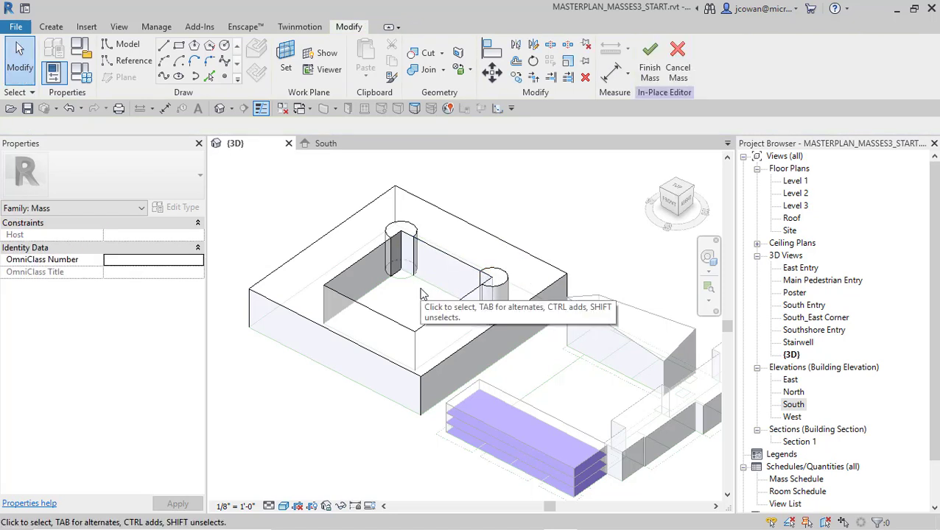
key(Tab)
click(497, 288)
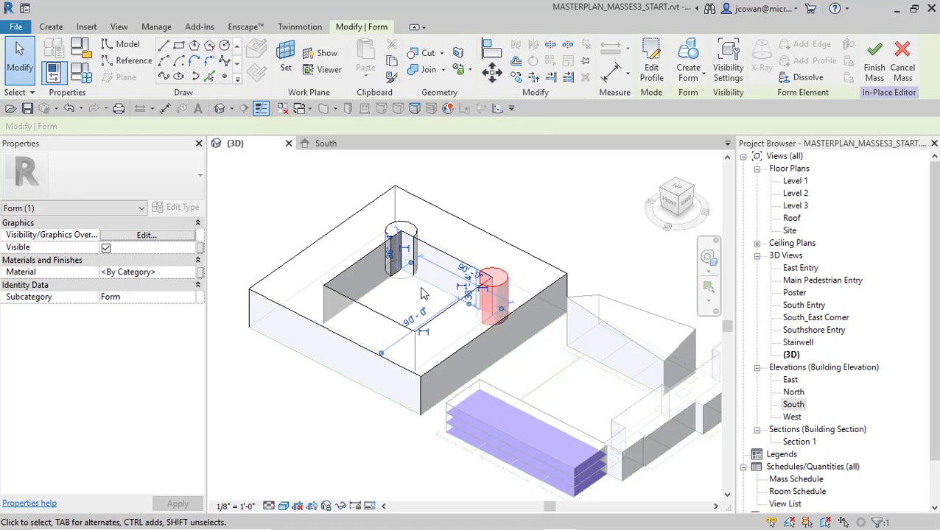
click(564, 211)
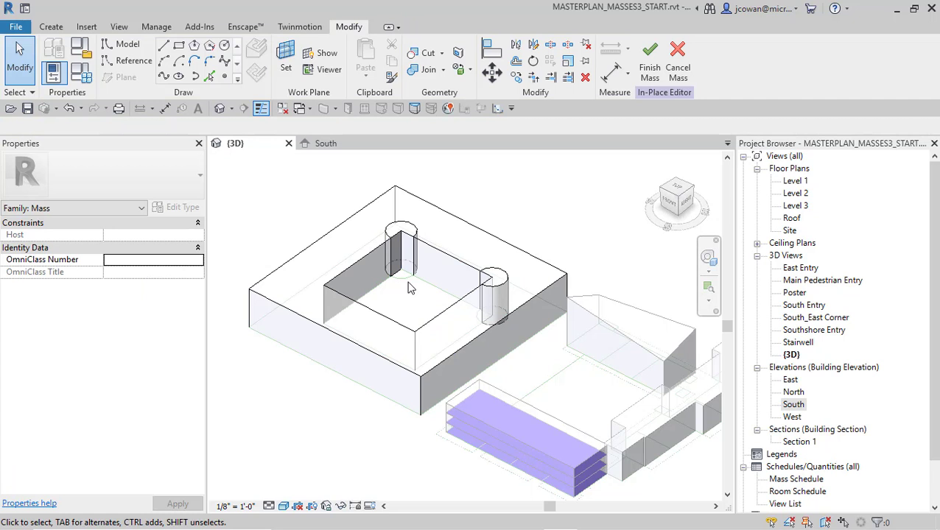
Pull the top face of the back-corner cylinder above the block and set the cylinder's height to 50'
scroll(412, 295, down, 1)
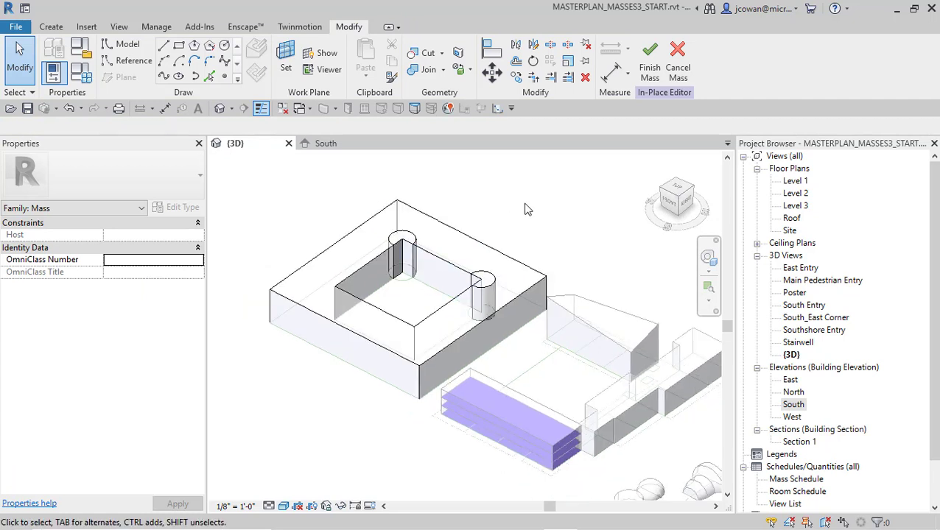
click(404, 241)
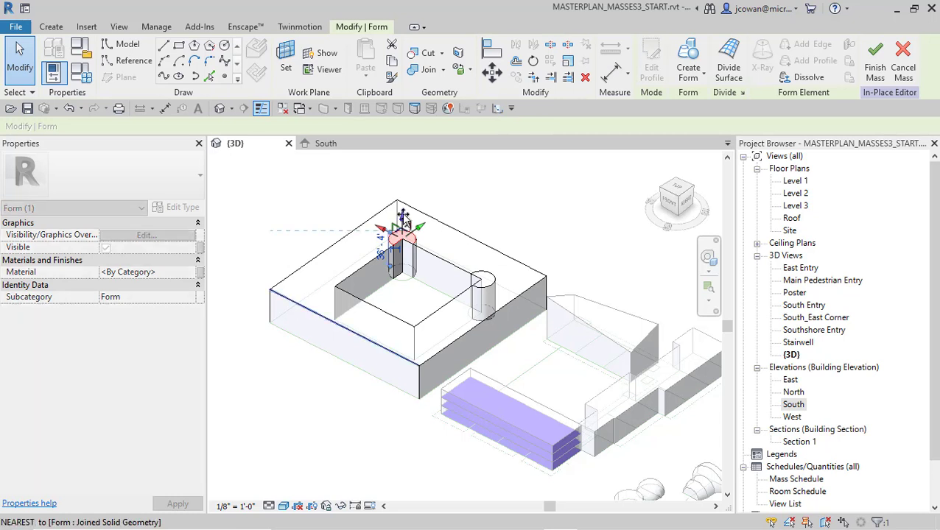
drag(403, 215, 404, 209)
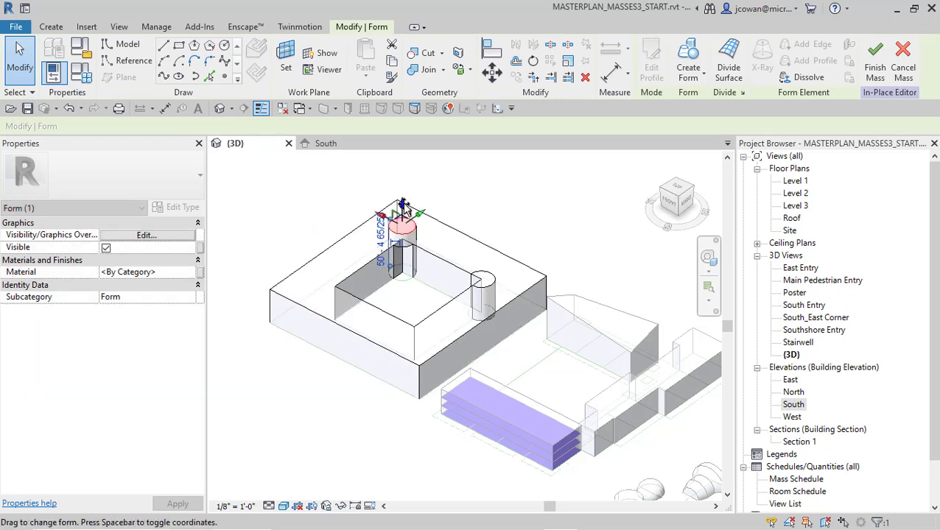
click(470, 208)
scroll(393, 294, up, 1)
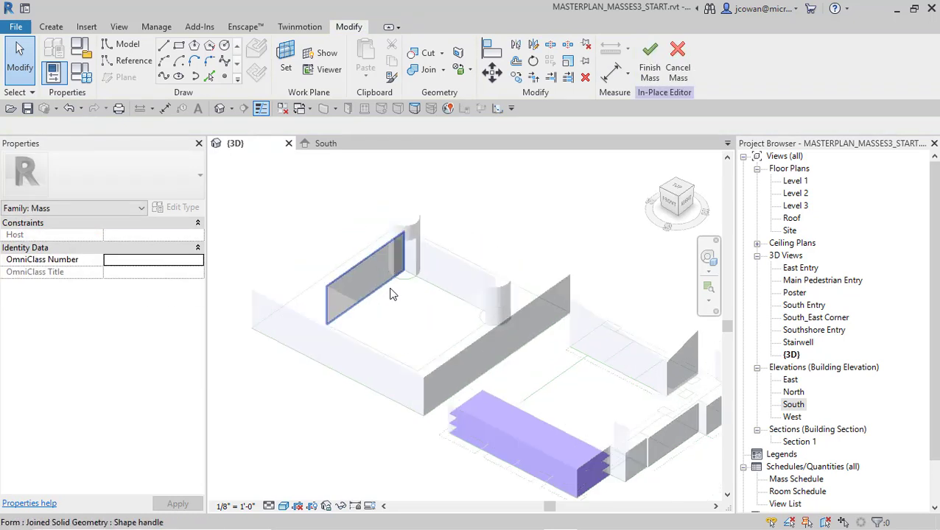
scroll(391, 291, up, 1)
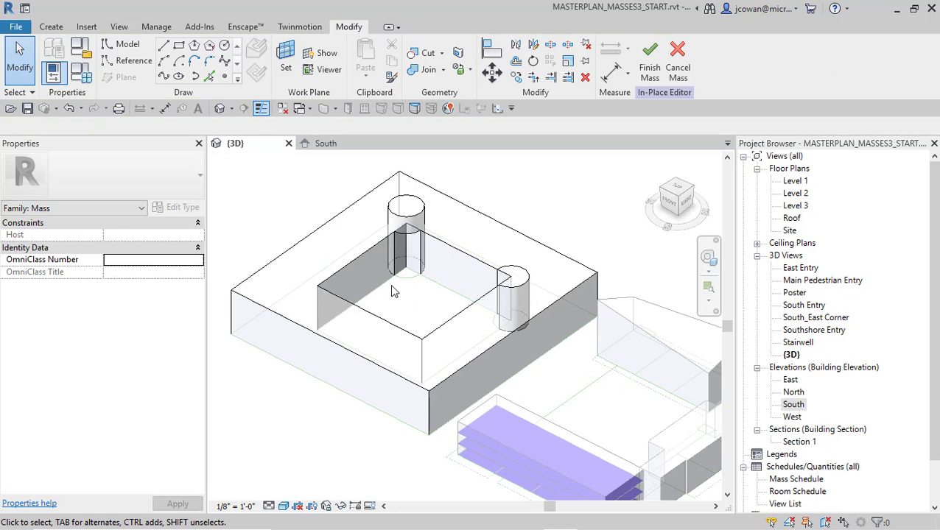
click(400, 205)
click(381, 225)
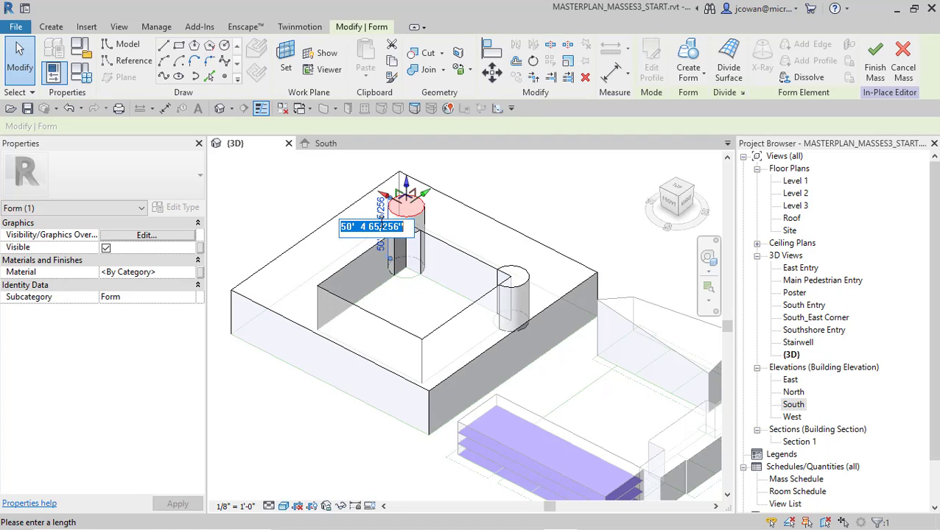
text(50)
scroll(314, 205, up, 1)
key(Return)
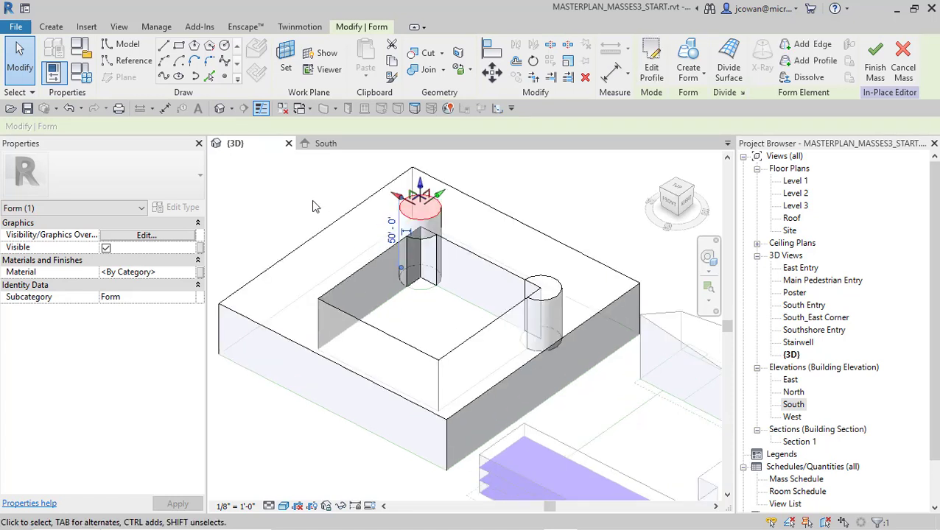
click(314, 204)
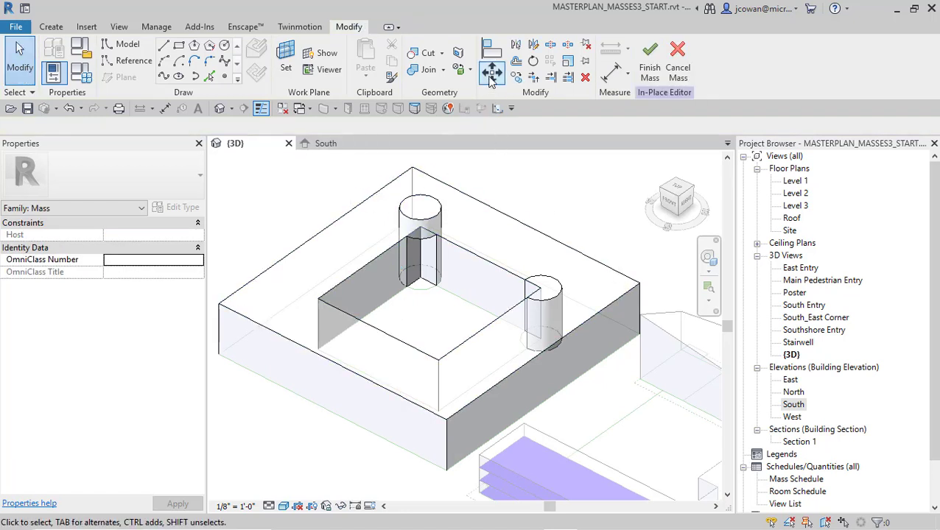
Align the other cylinder's top face to the top of the back-corner cylinder and finish the in-place mass
click(491, 54)
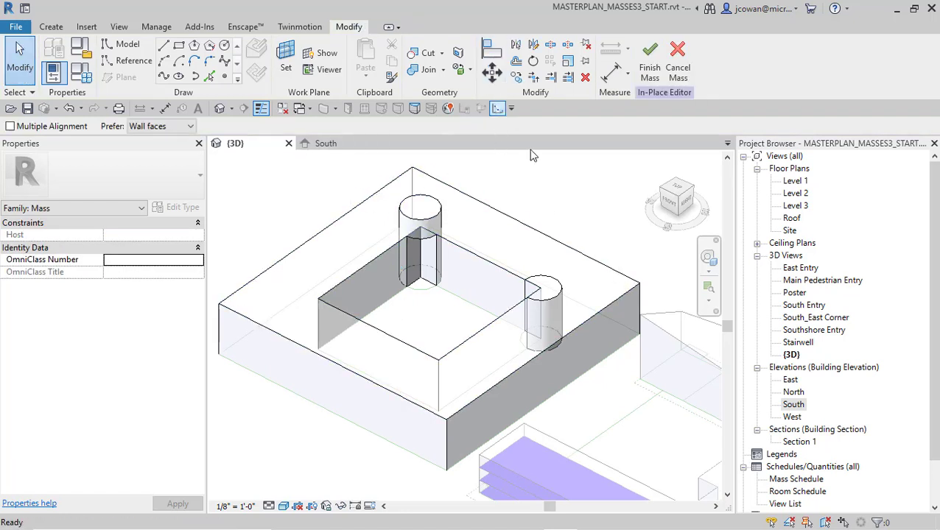
click(433, 207)
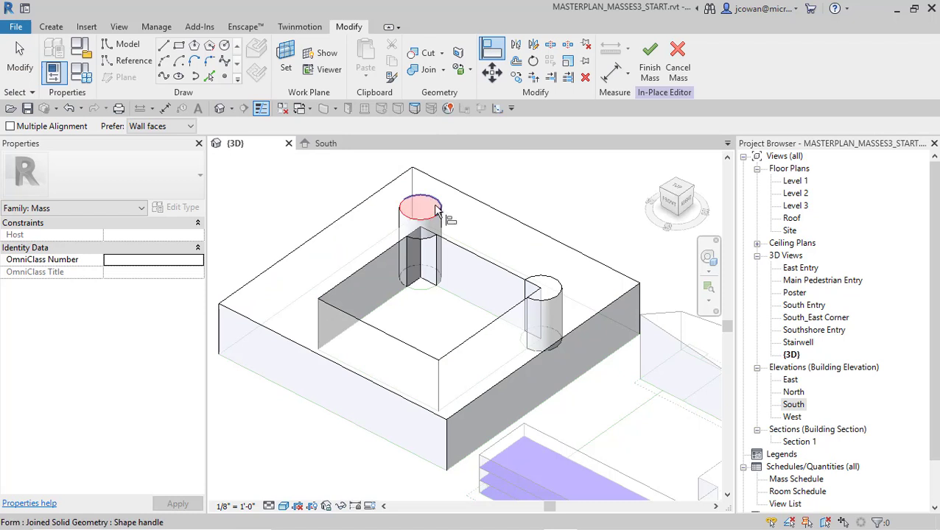
click(550, 277)
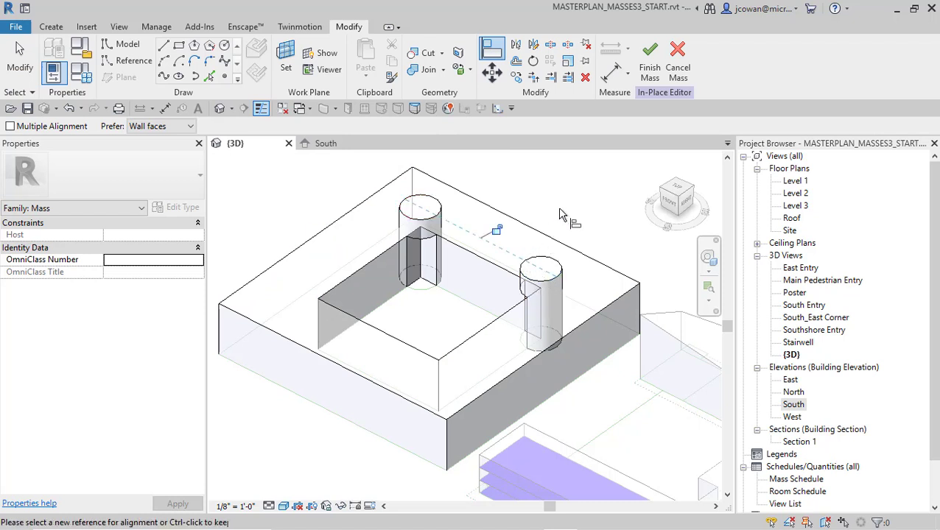
click(650, 59)
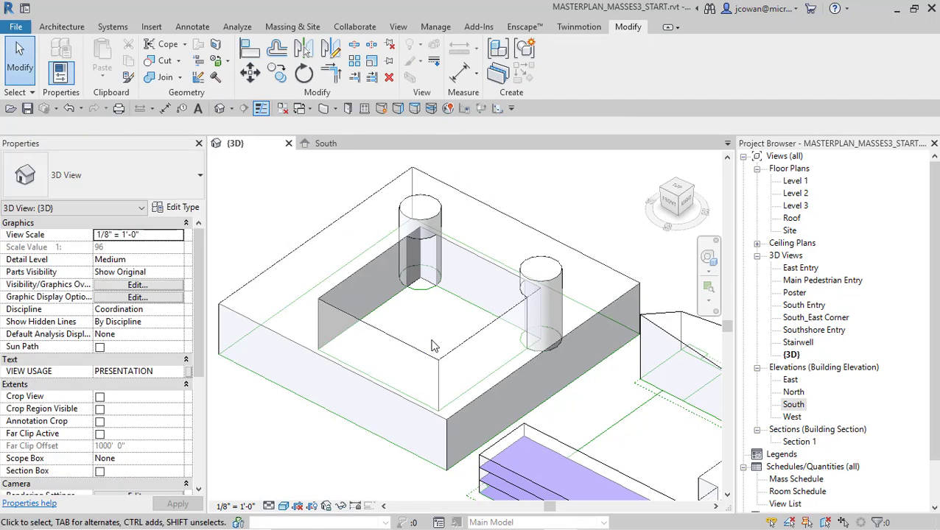
scroll(410, 333, down, 1)
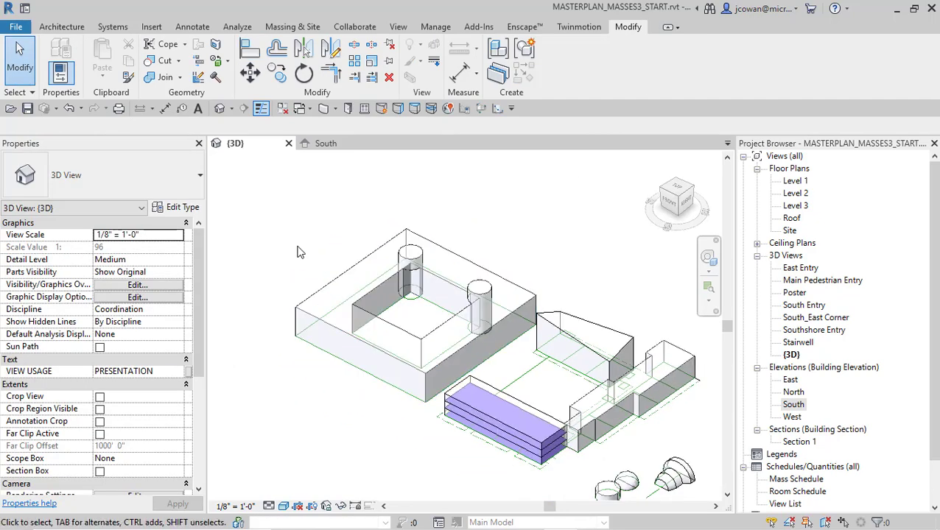
Examine the finished block with its two towers and the chain of model lines around its base in 3D
middle_drag(309, 255, 288, 235)
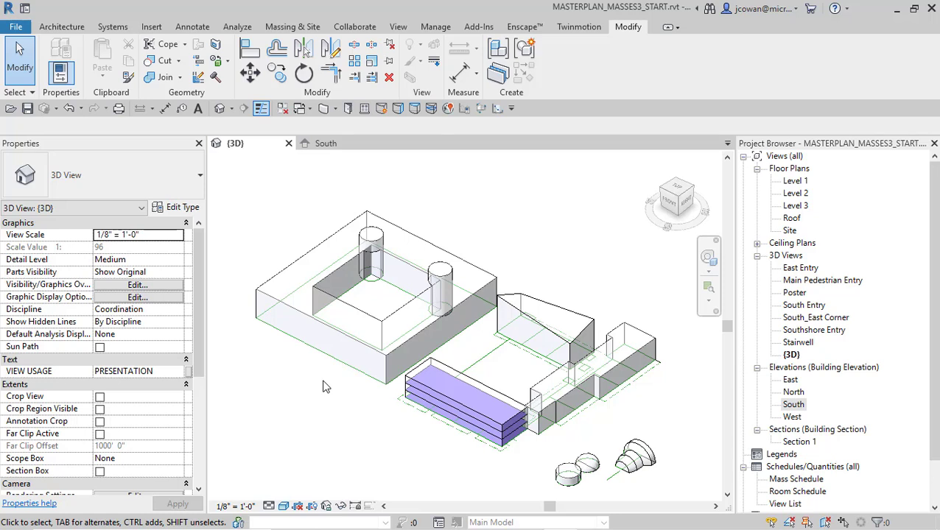
scroll(322, 387, up, 2)
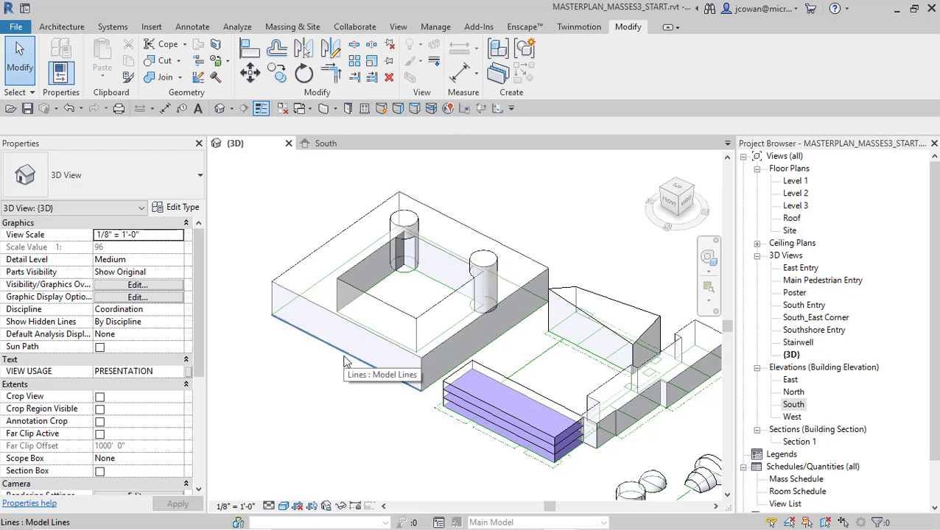
key(Tab)
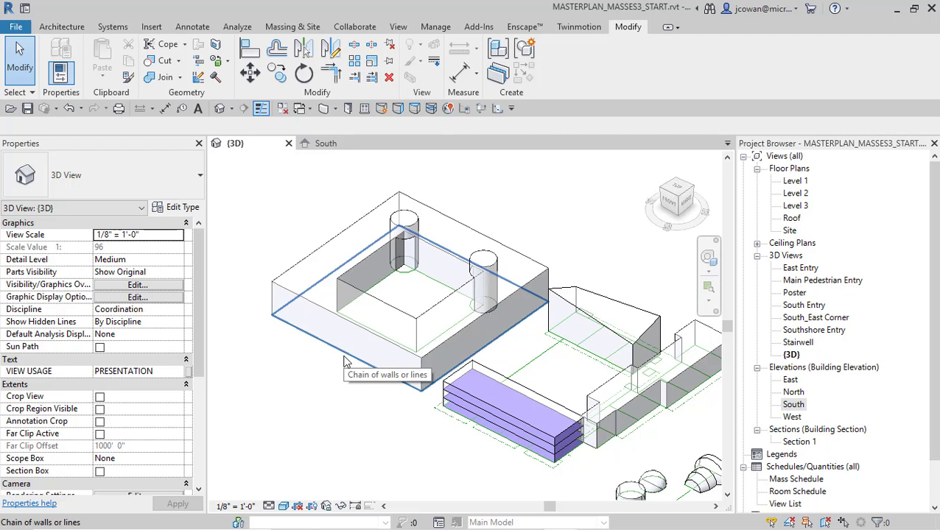
click(343, 361)
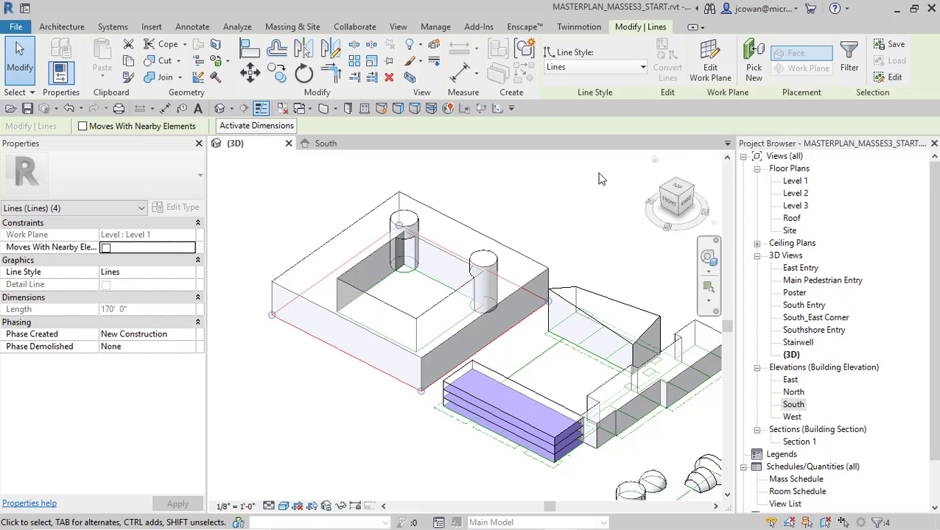
key(Escape)
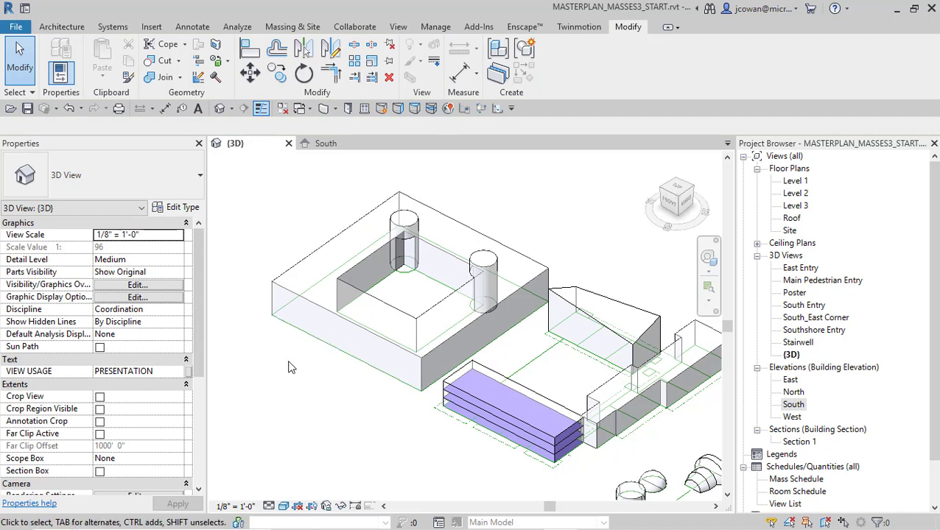
scroll(289, 366, down, 3)
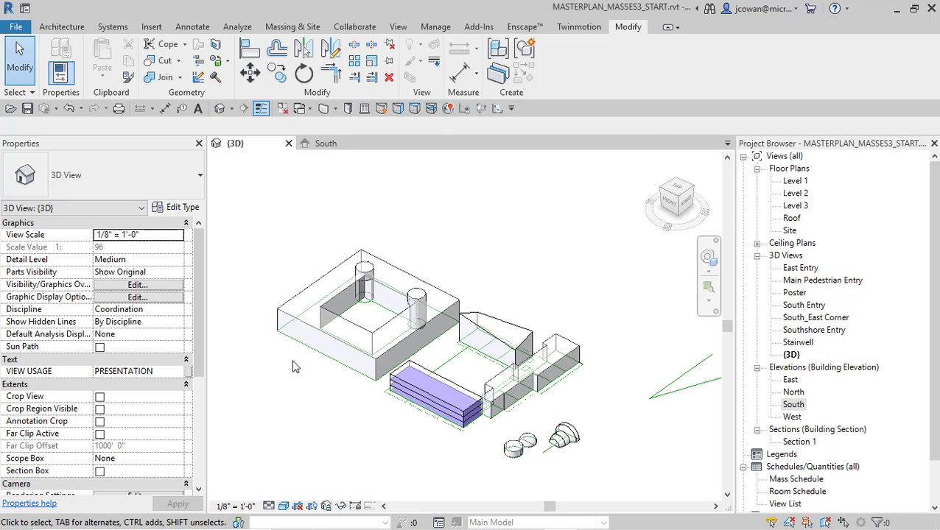
scroll(452, 369, up, 5)
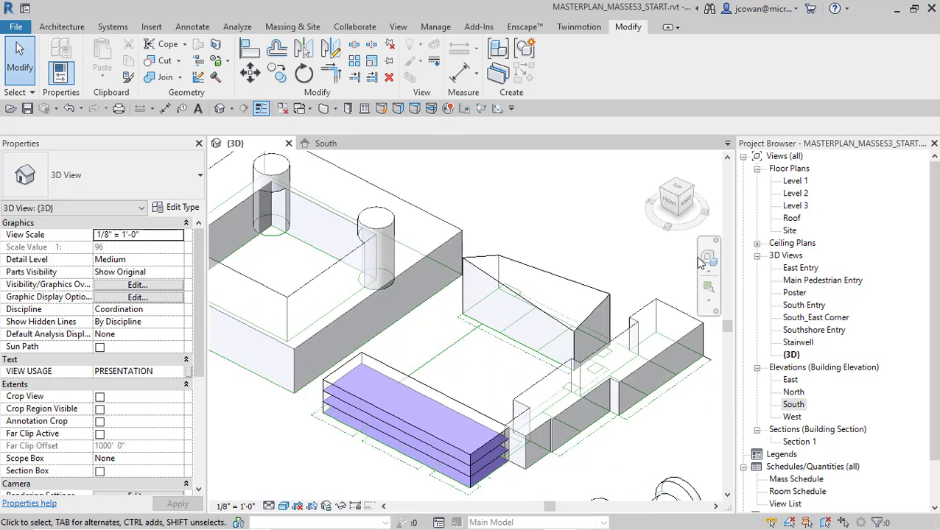
scroll(598, 245, down, 2)
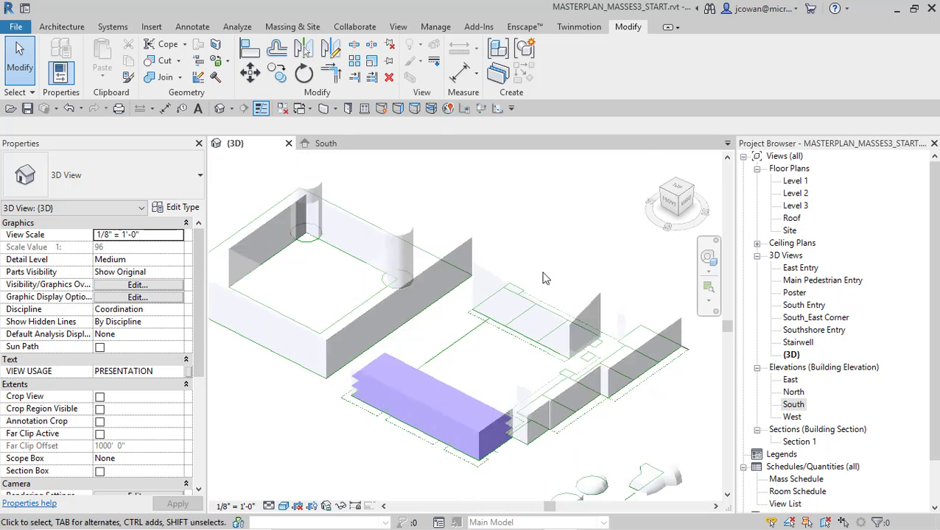
Open the Level 1 floor plan and check the names of the parallel reference planes between the buildings
double_click(794, 180)
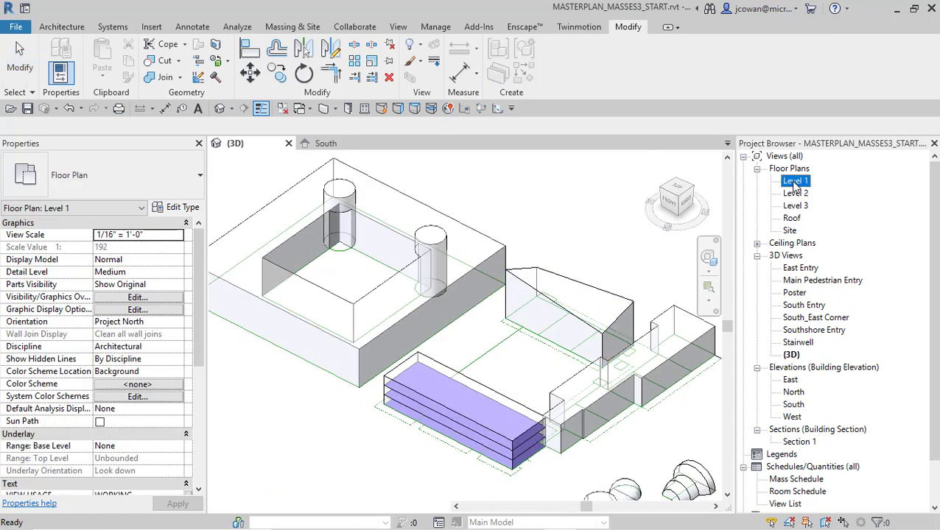
scroll(473, 287, up, 5)
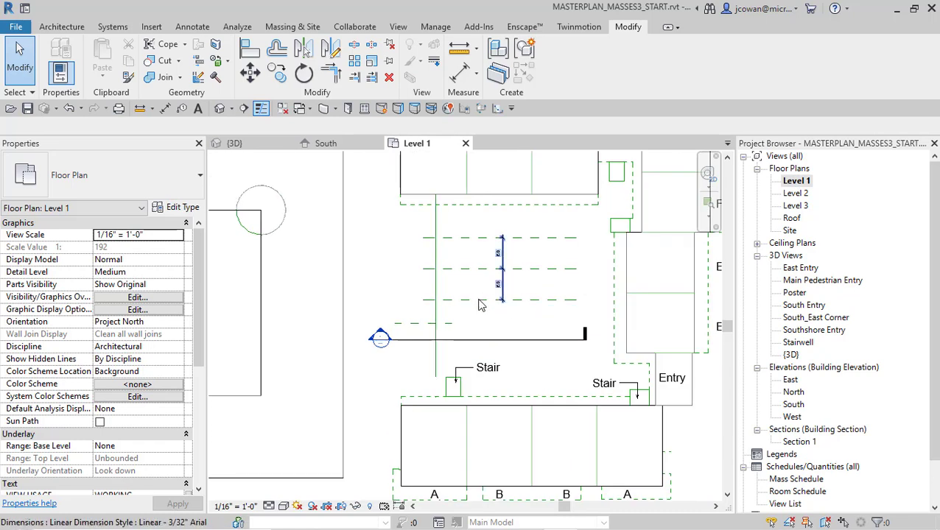
middle_drag(420, 316, 405, 335)
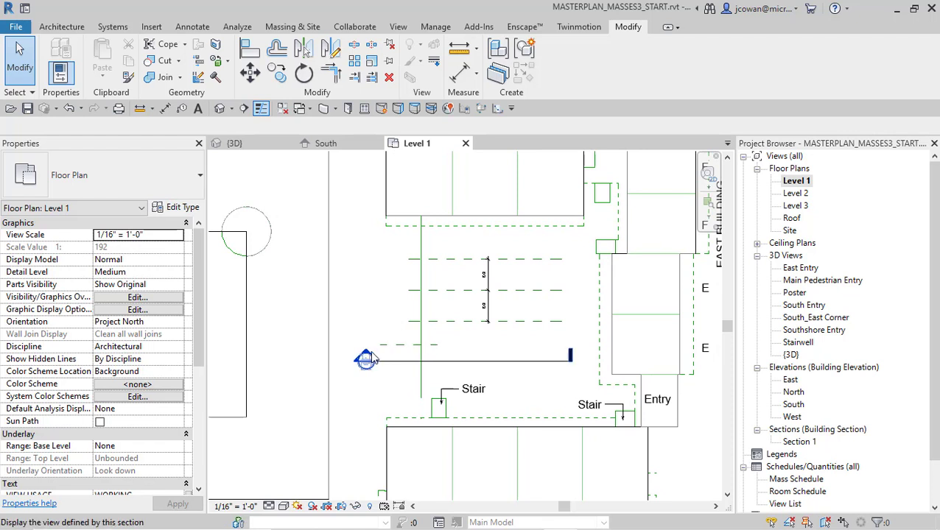
click(421, 320)
click(441, 292)
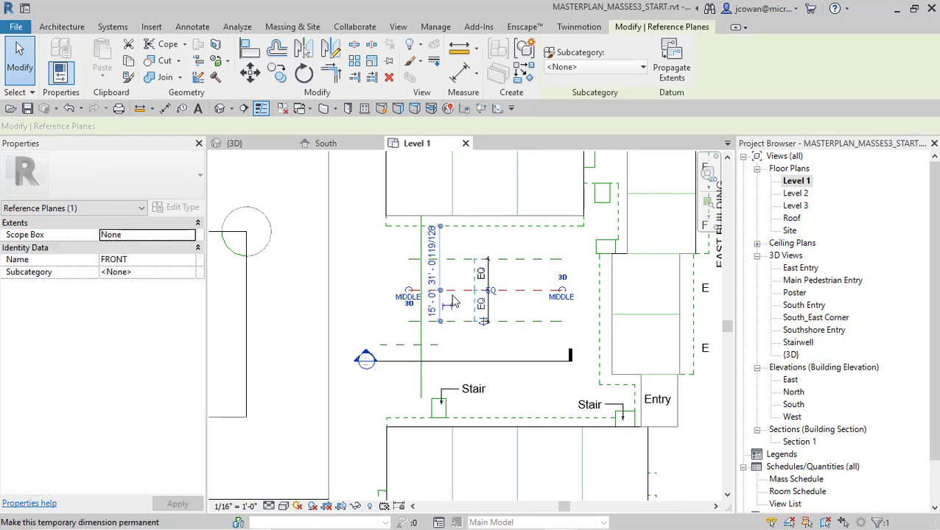
click(457, 259)
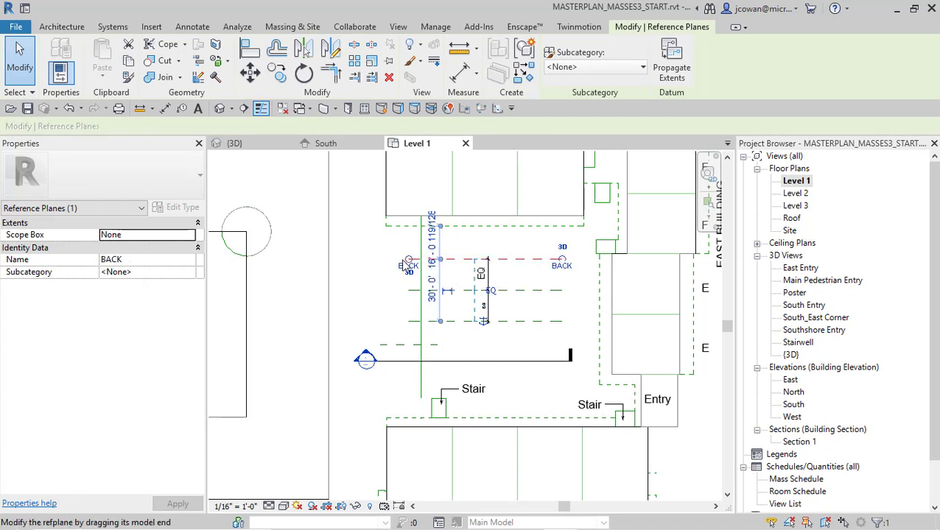
click(388, 335)
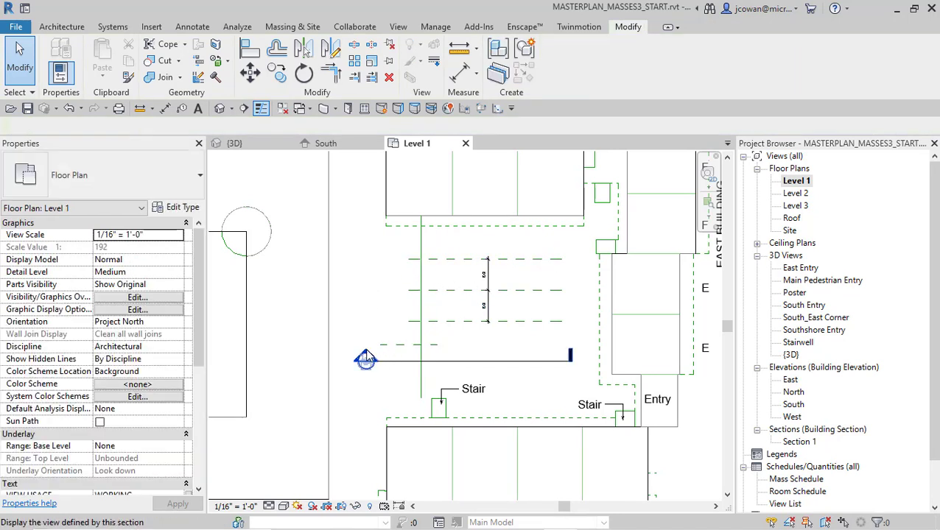
Open the Section 1 view from its marker in the plan and set the work plane to Reference Plane : FRONT
double_click(366, 359)
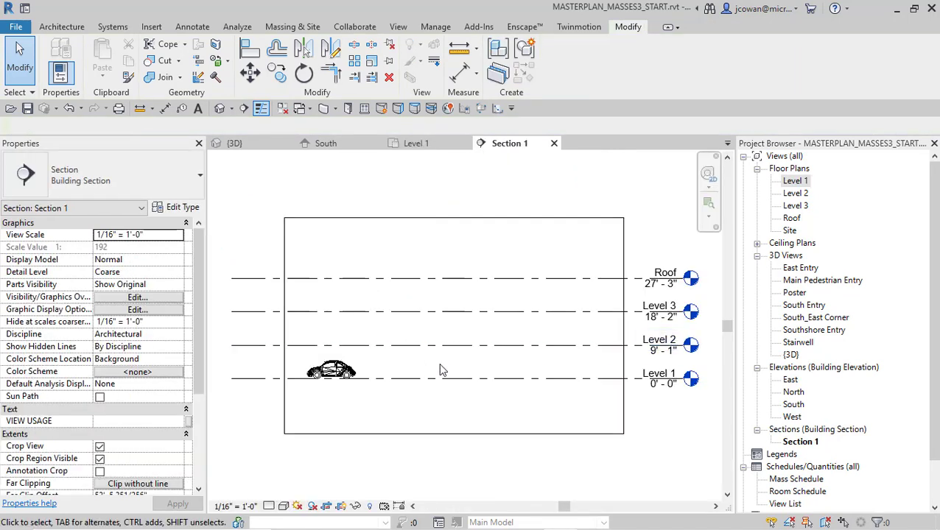
scroll(434, 372, up, 4)
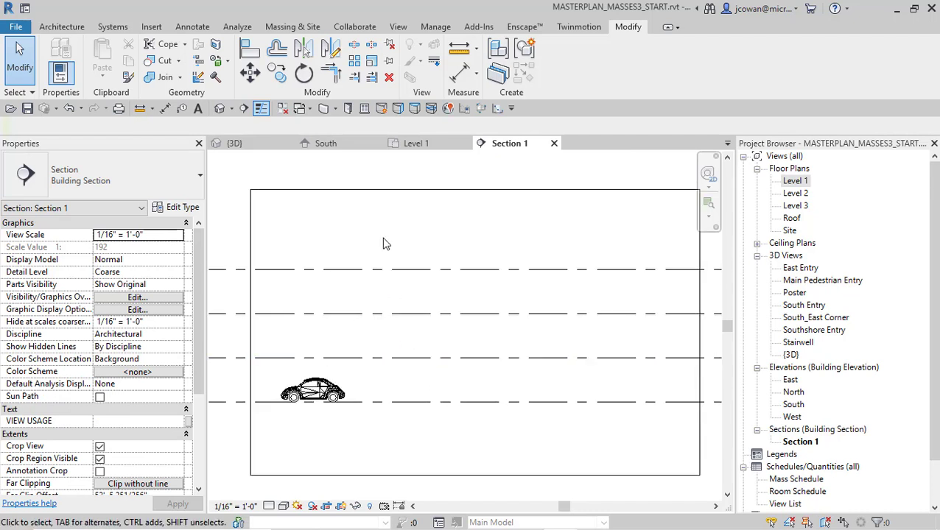
click(74, 28)
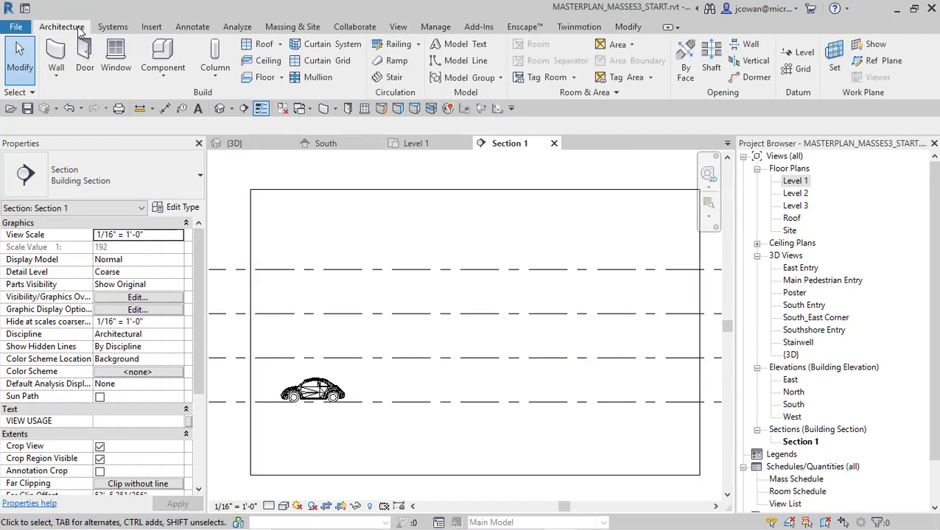
click(834, 59)
click(477, 272)
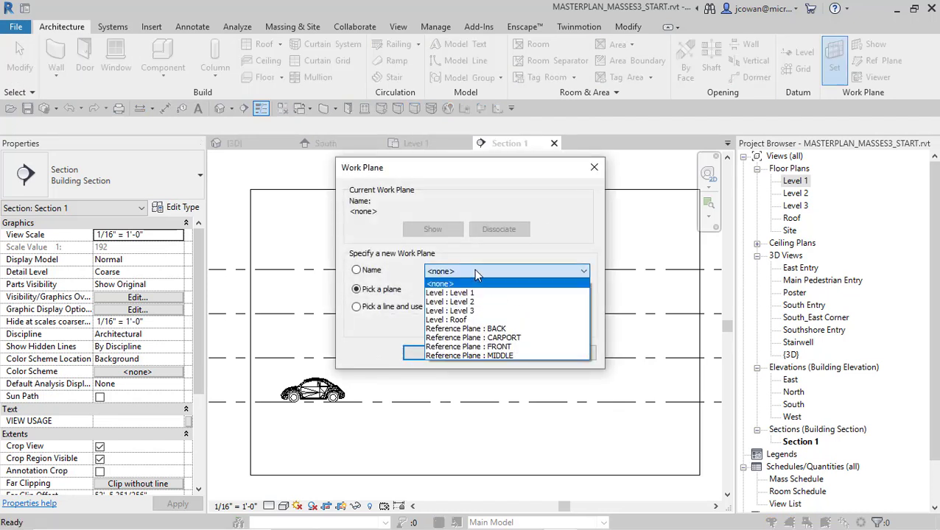
click(460, 347)
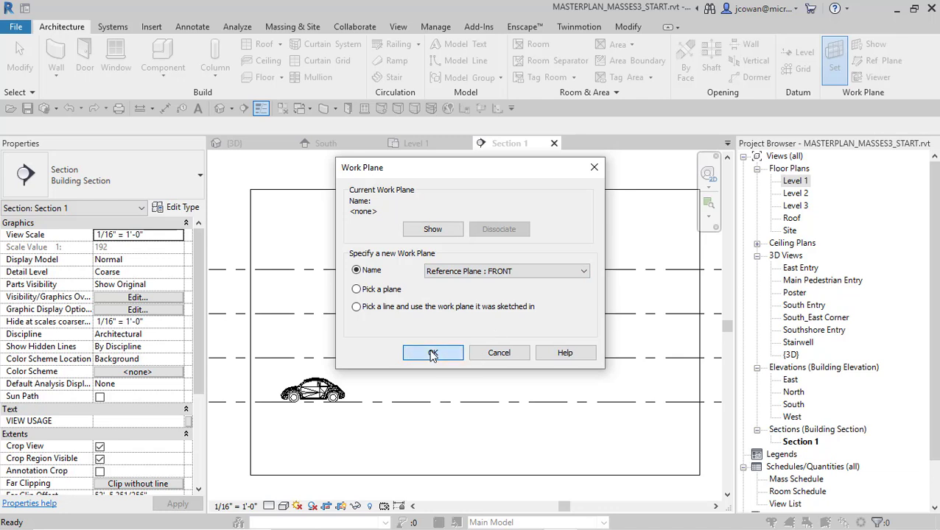
click(433, 353)
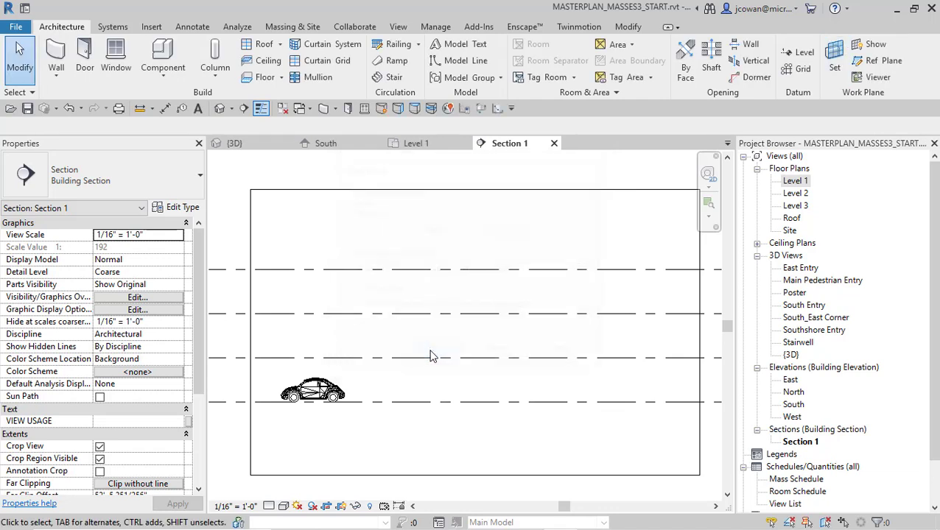
click(869, 44)
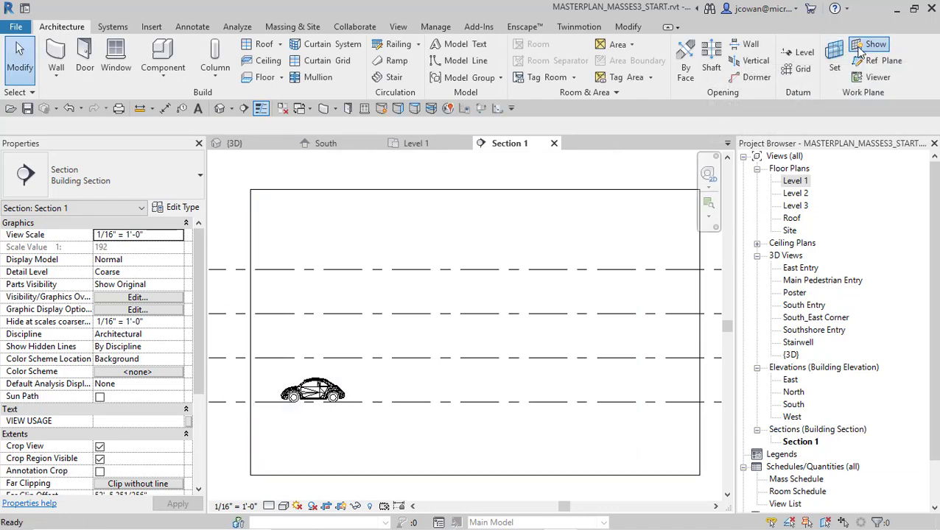
click(859, 50)
click(859, 50)
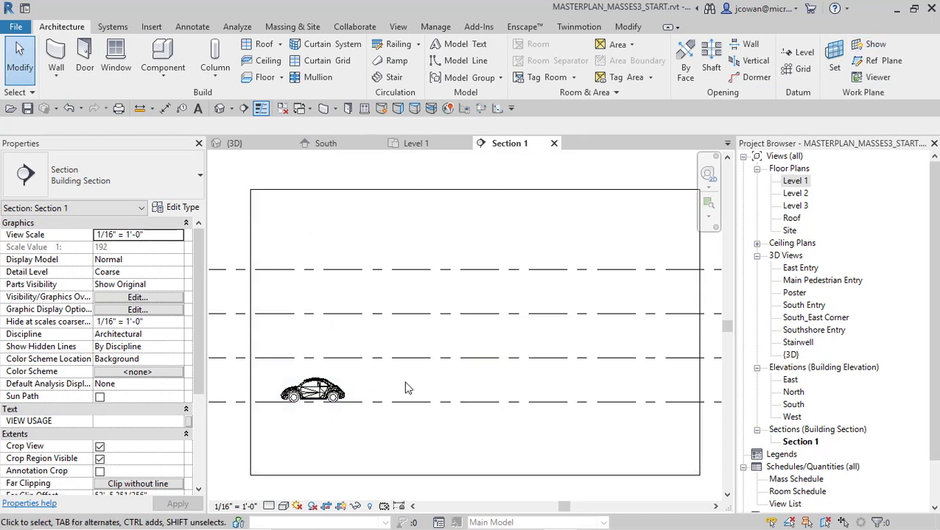
Start a new in-place mass and name it CANOPY
scroll(405, 388, up, 1)
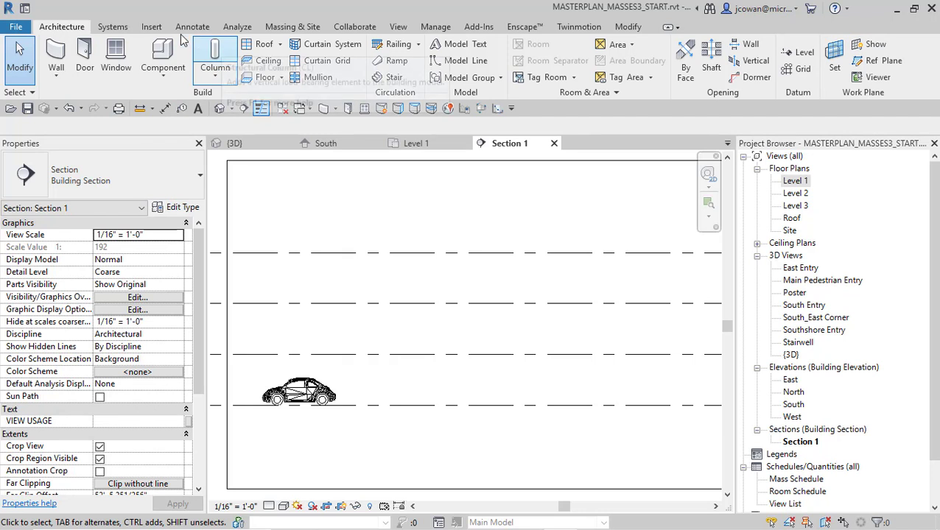
click(298, 28)
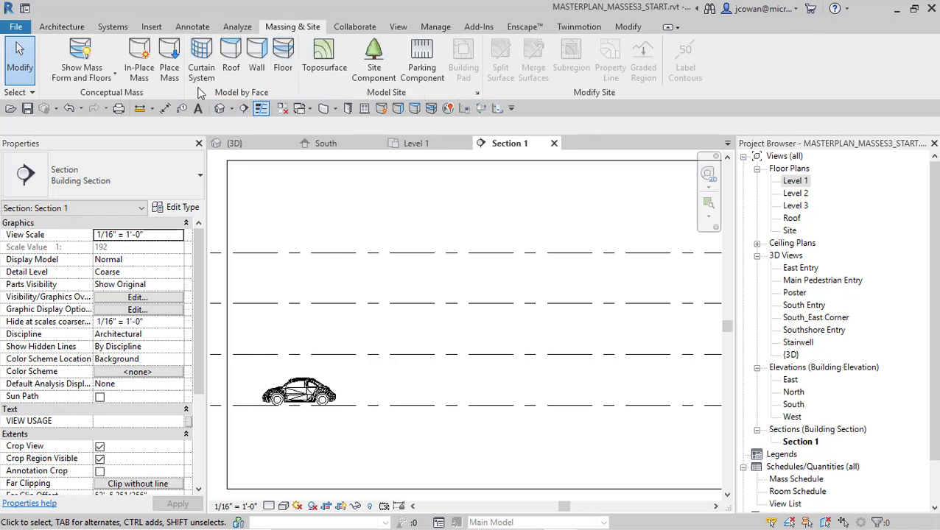
click(143, 74)
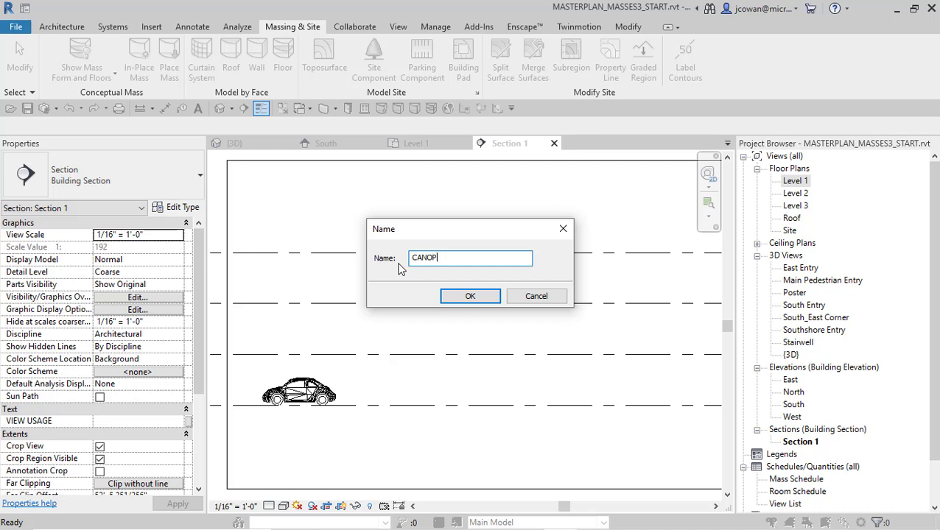
click(473, 299)
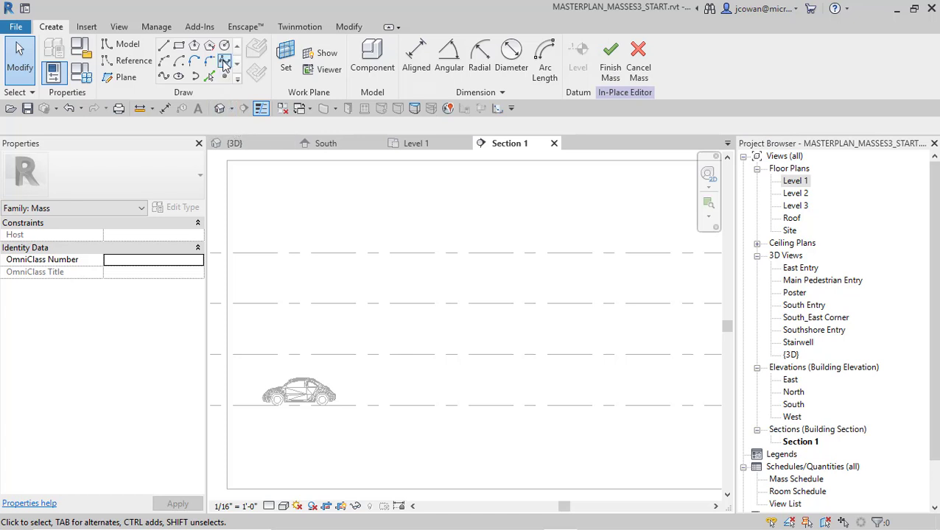
Draw an open, gently wavy spline on the FRONT plane, starting and ending on the Level 2 line and rising above it between
click(225, 62)
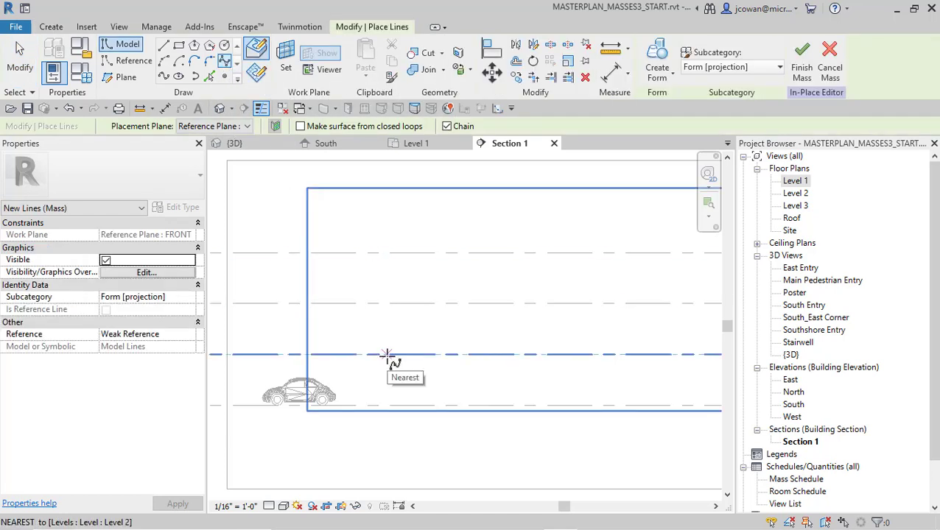
click(395, 355)
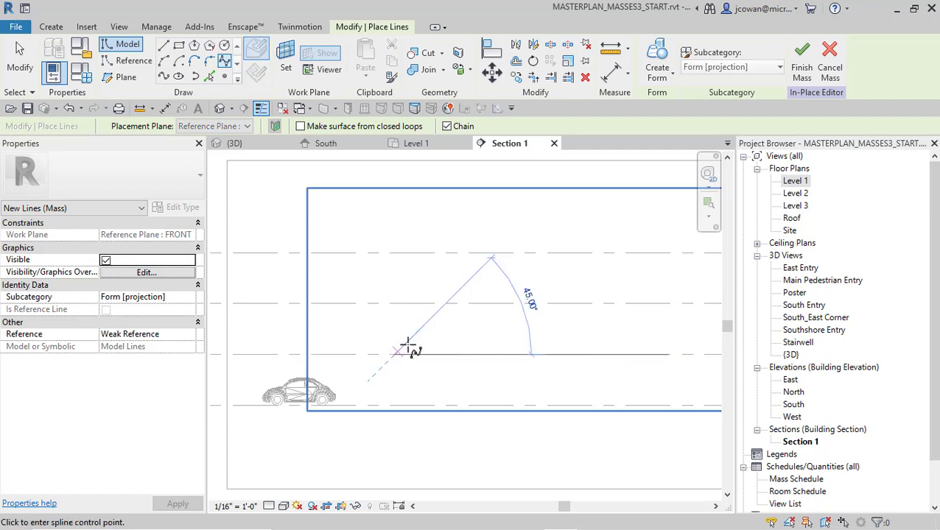
click(456, 326)
click(476, 344)
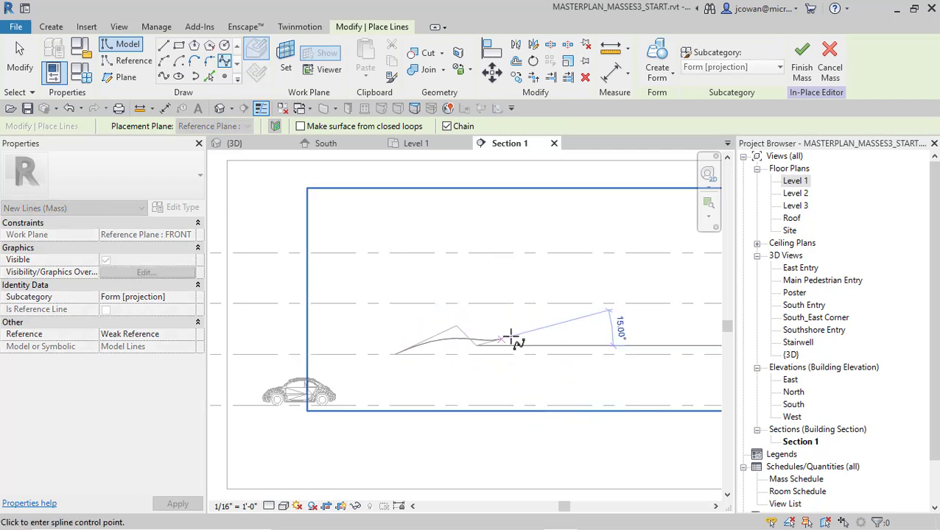
click(545, 333)
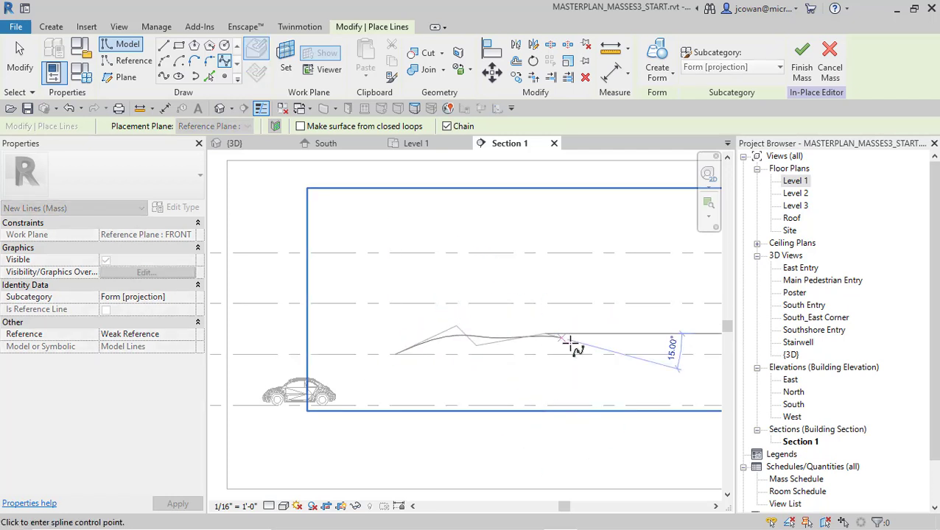
double_click(608, 355)
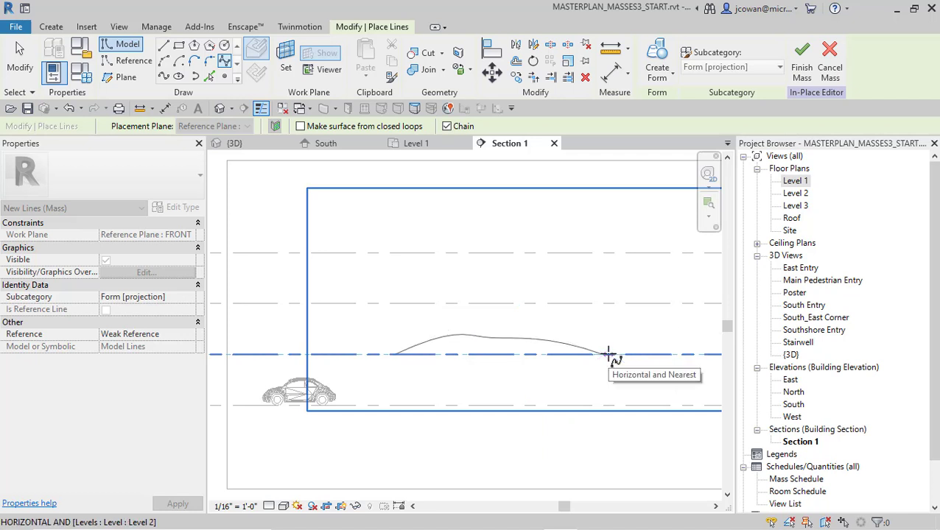
click(608, 355)
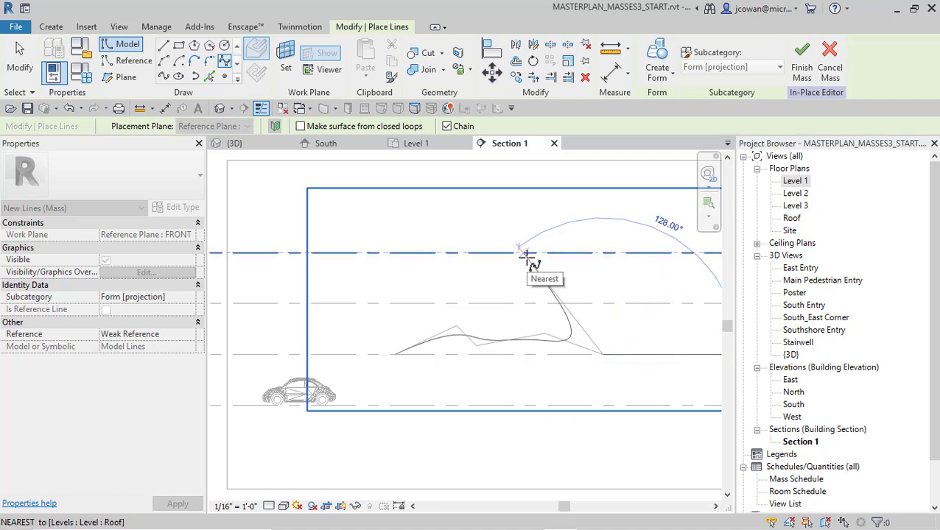
key(Escape)
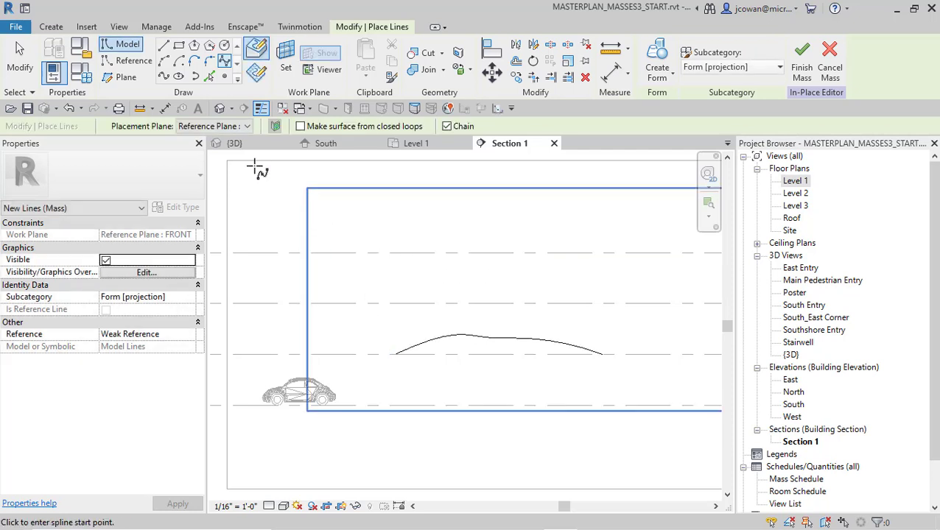
Draw an open arched spline on Reference Plane : MIDDLE, rising between the same Level 2 end positions as the first spline
click(248, 126)
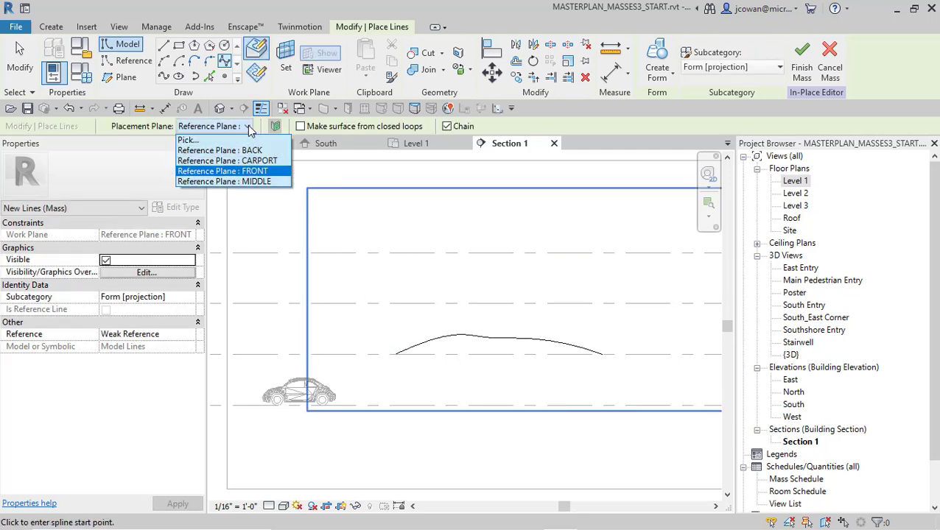
click(240, 182)
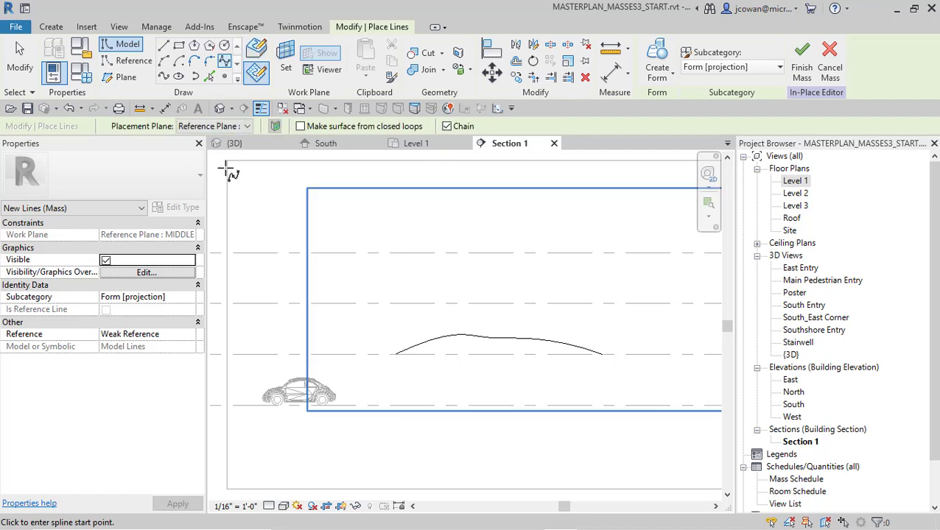
click(224, 65)
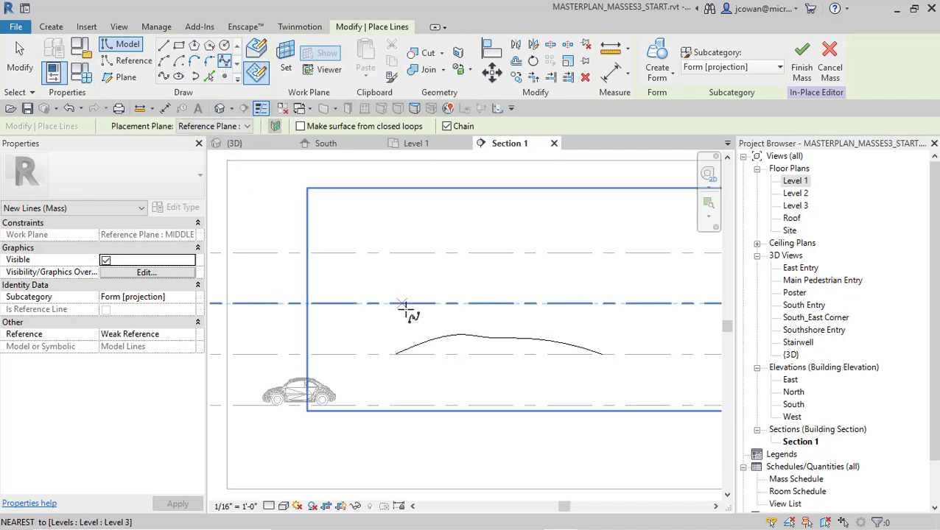
click(394, 354)
click(449, 340)
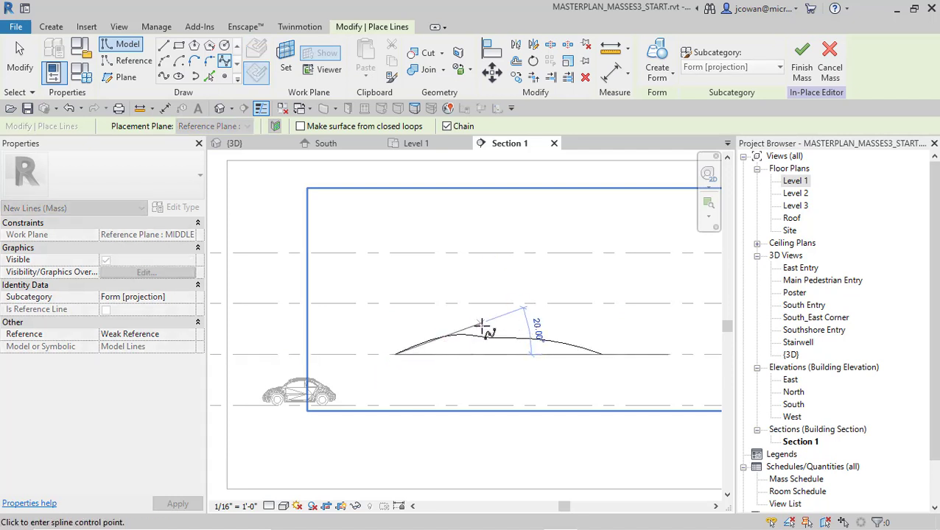
click(481, 325)
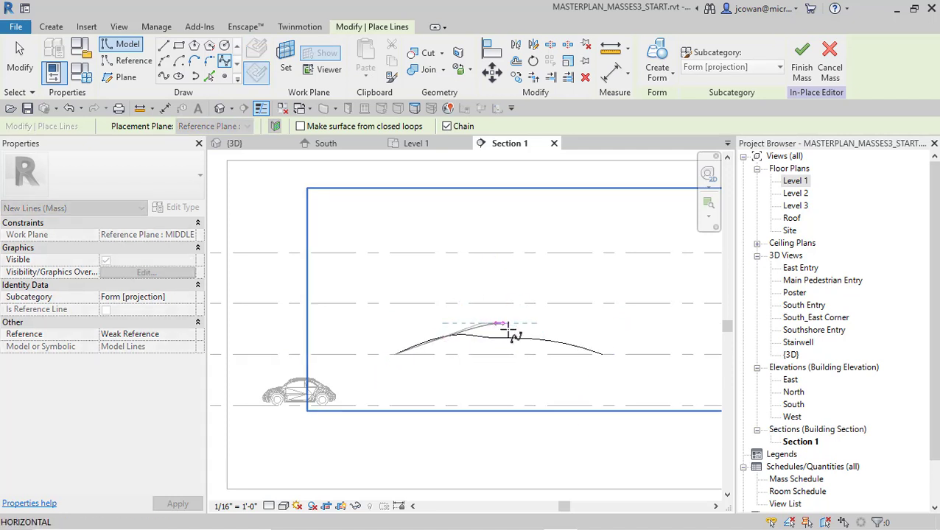
click(545, 324)
click(603, 354)
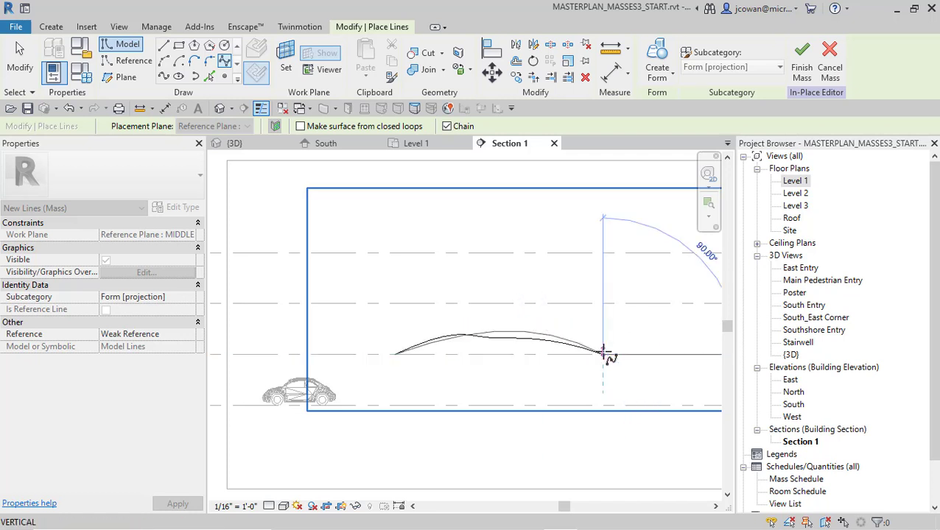
key(Escape)
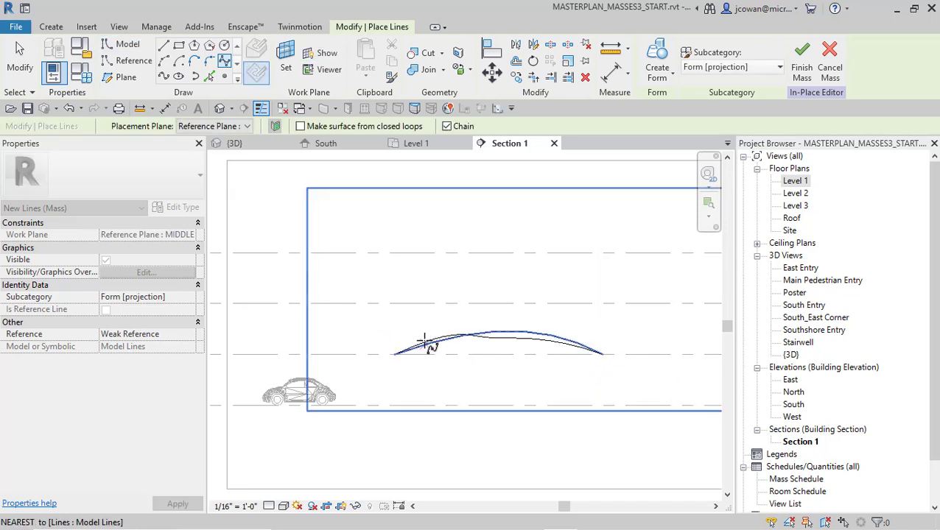
Draw a flatter open spline on Reference Plane : BACK between the same Level 2 end positions, with its control point toward the far end
click(236, 127)
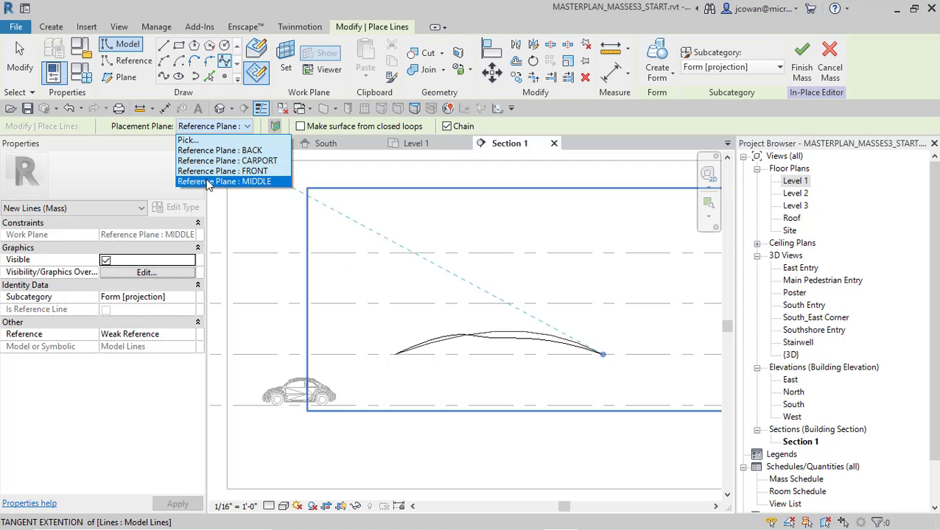
click(215, 151)
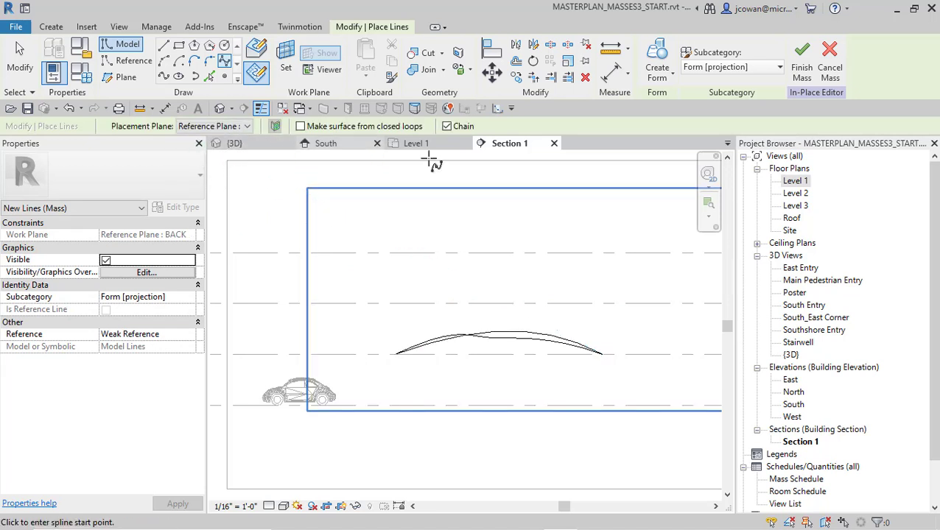
click(397, 352)
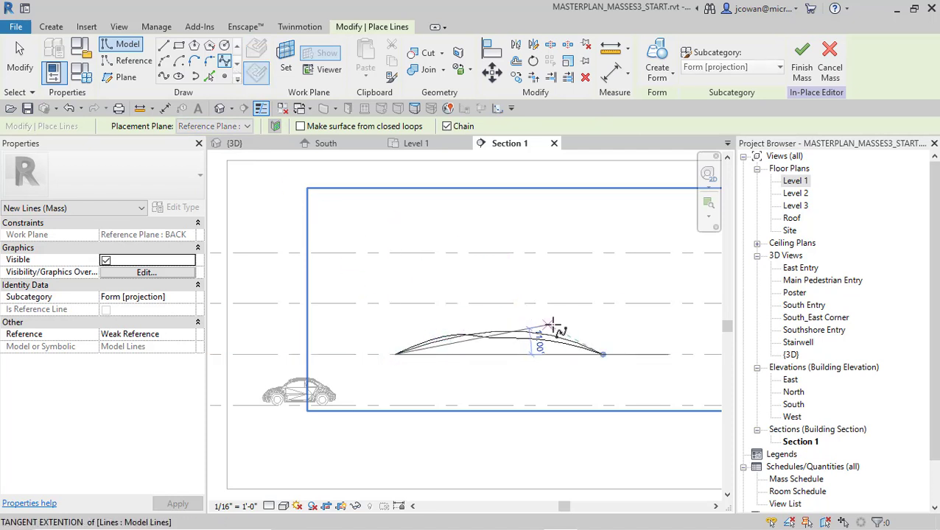
click(562, 325)
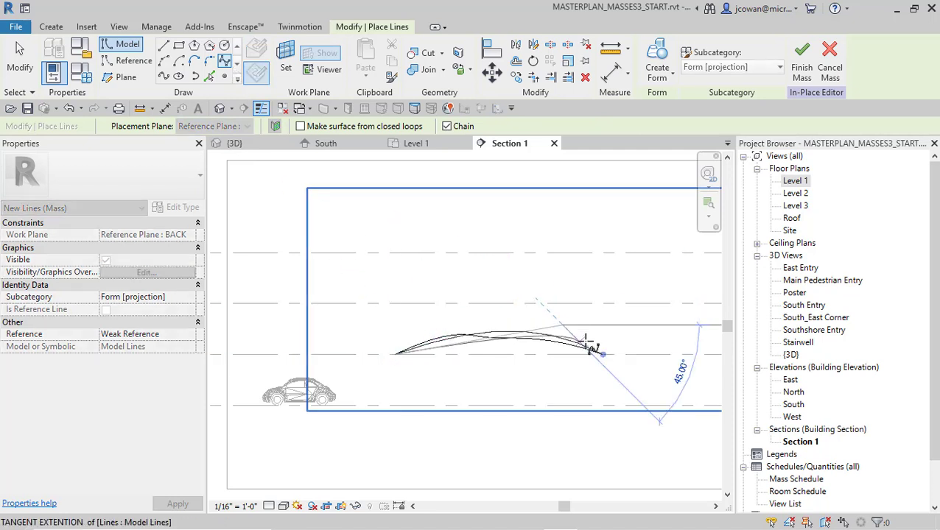
click(603, 355)
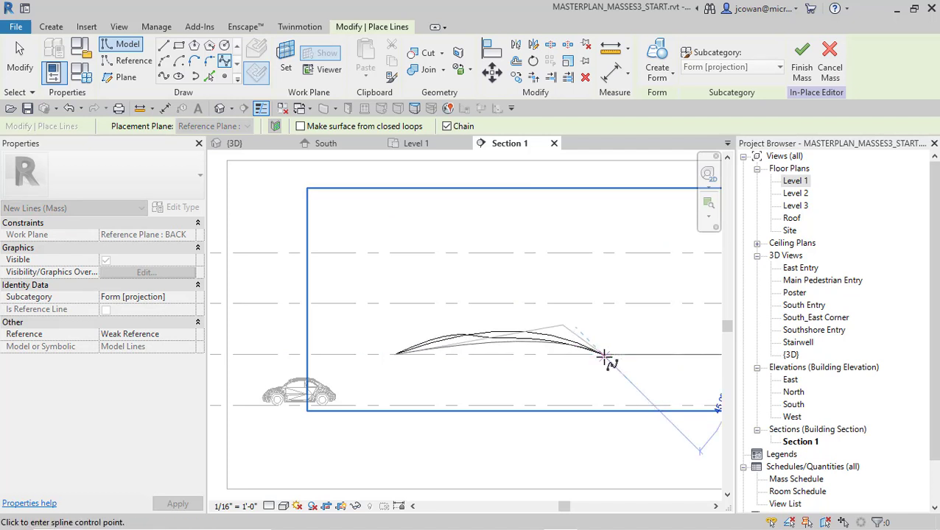
key(Escape)
key(Escape)
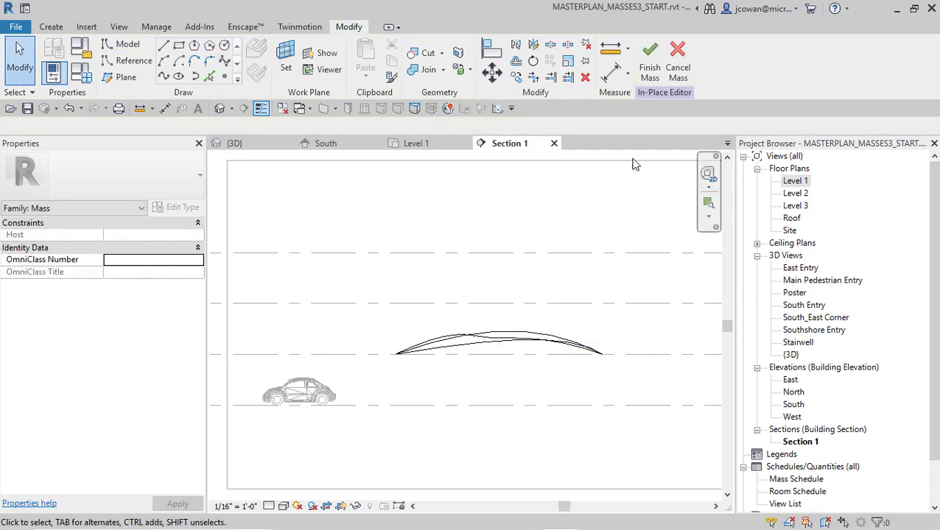
Open the 3D view and create a solid form from all three canopy splines
click(219, 109)
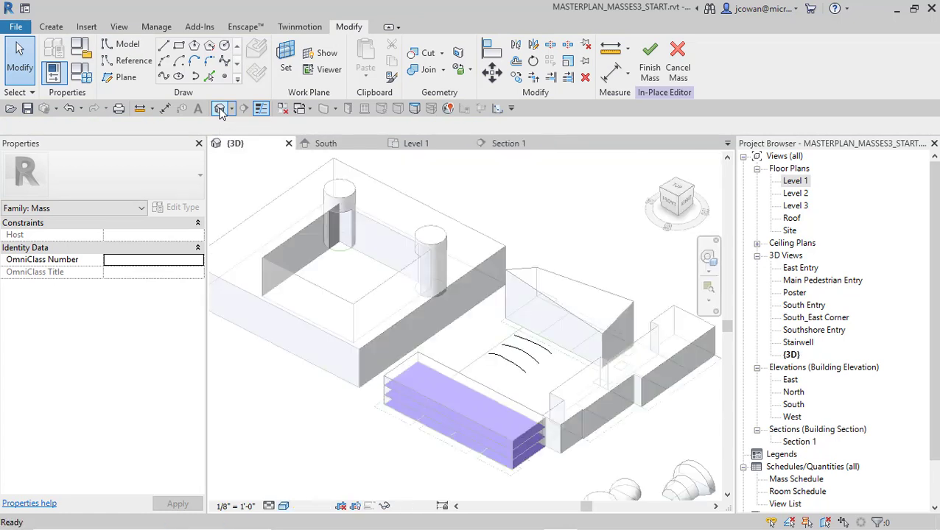
scroll(510, 347, up, 5)
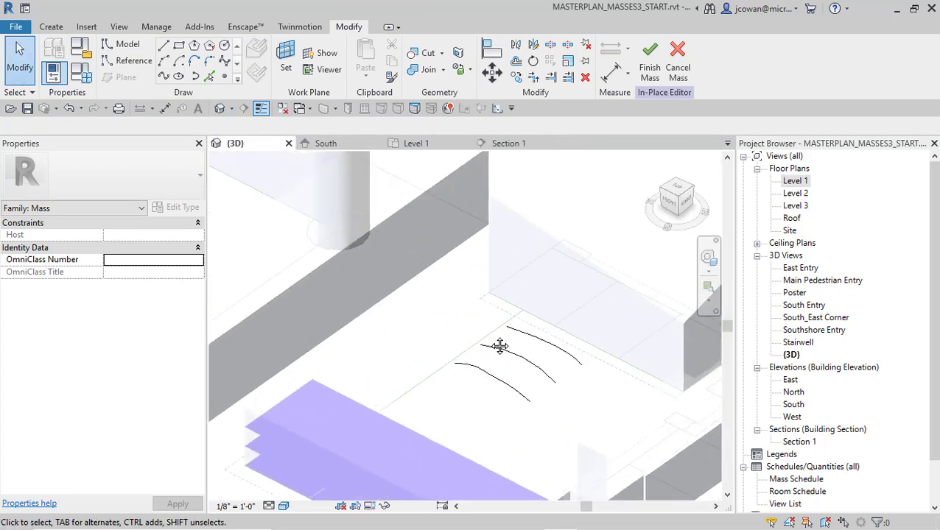
click(406, 337)
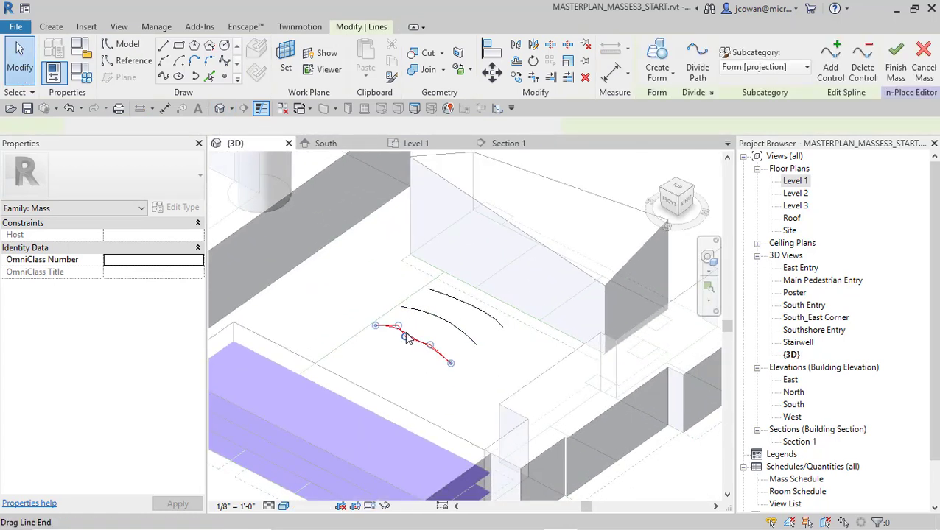
ctrl+click(432, 324)
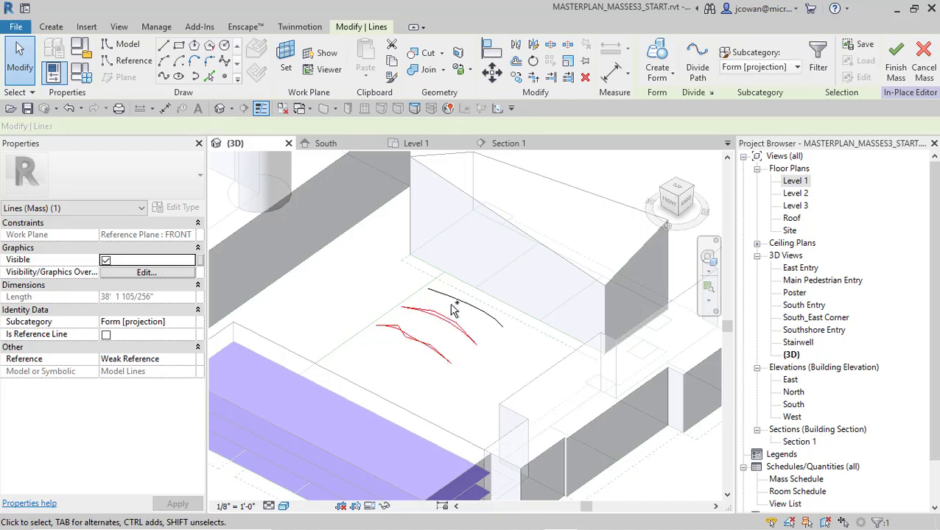
ctrl+click(450, 299)
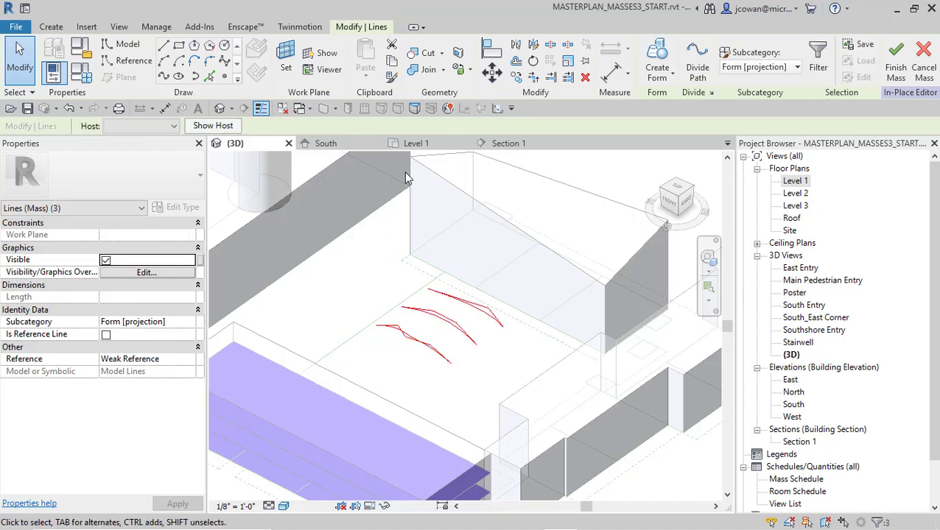
click(671, 77)
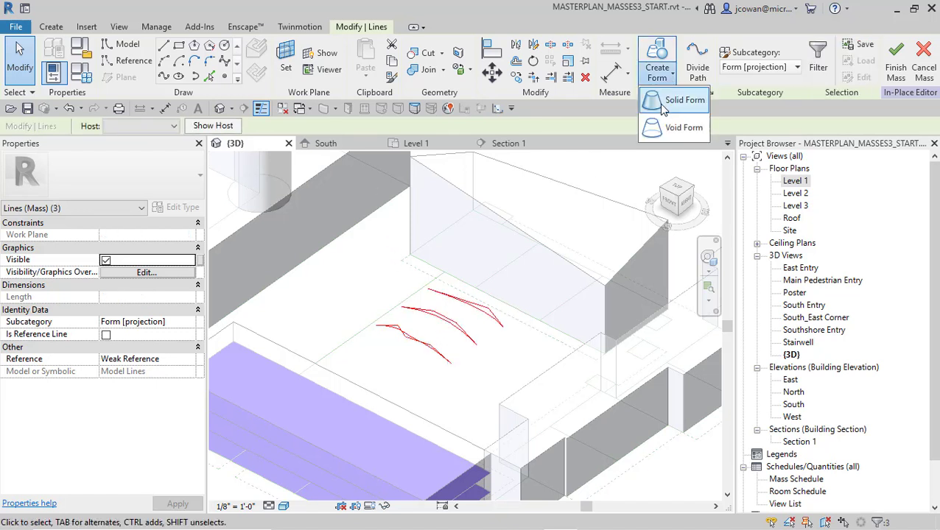
click(662, 102)
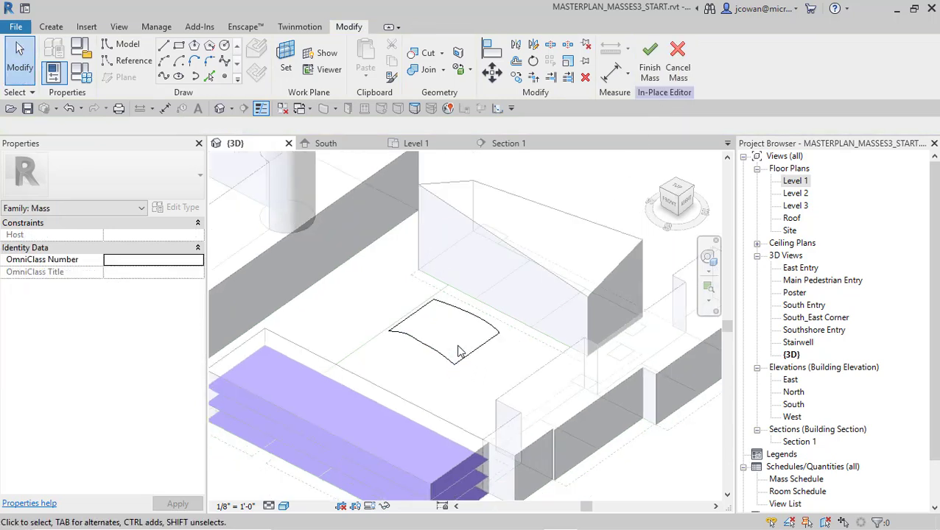
Check the curved canopy surface in 3D and finish the CANOPY in-place mass
scroll(447, 329, up, 3)
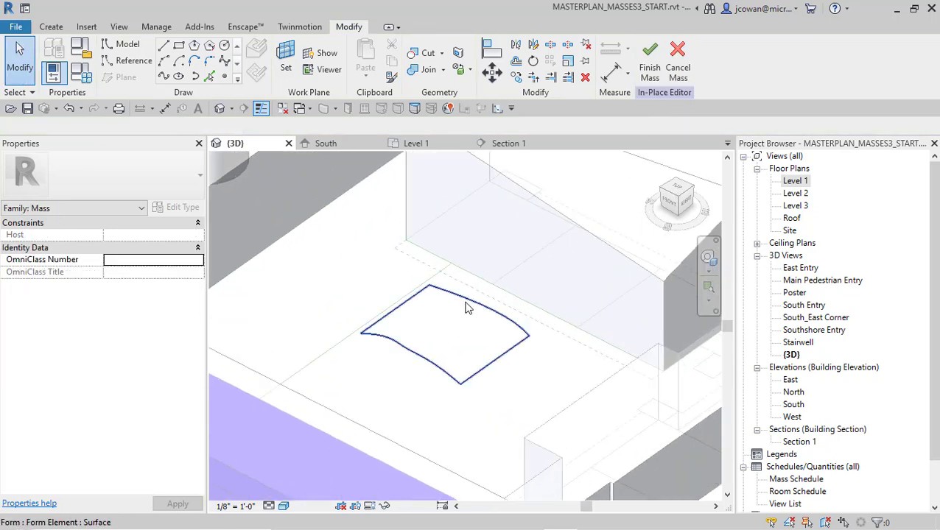
click(466, 308)
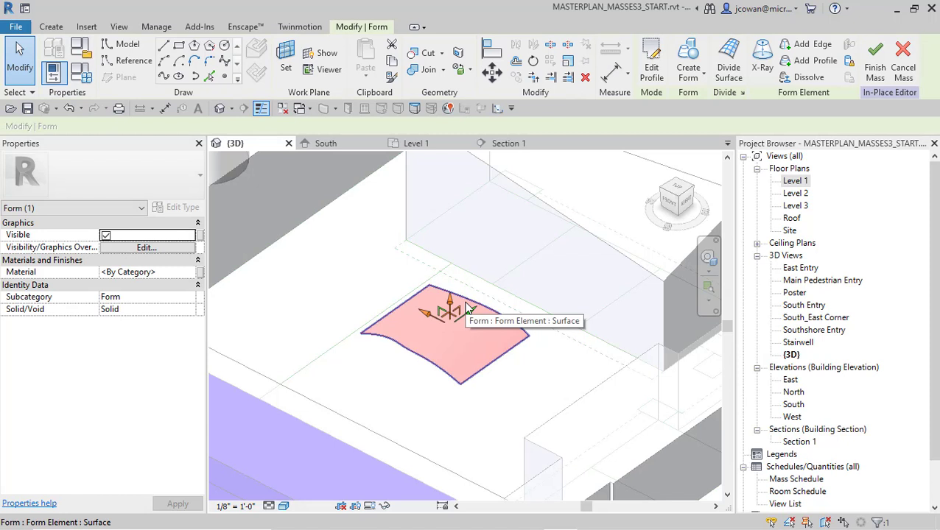
click(394, 373)
scroll(394, 373, down, 3)
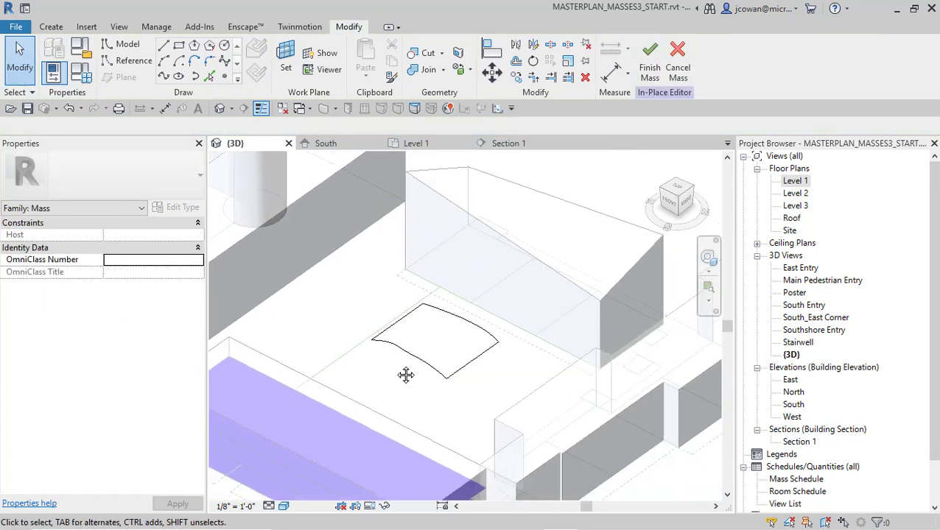
scroll(396, 371, up, 1)
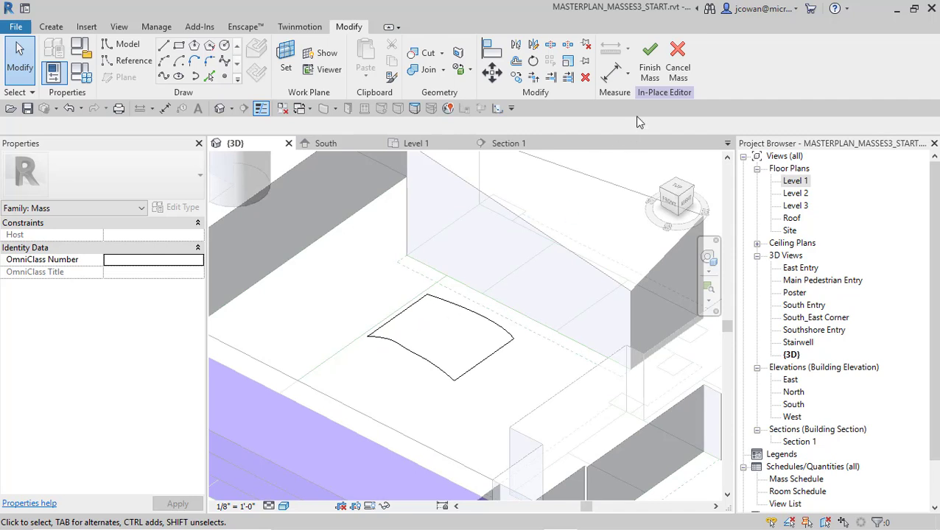
click(650, 59)
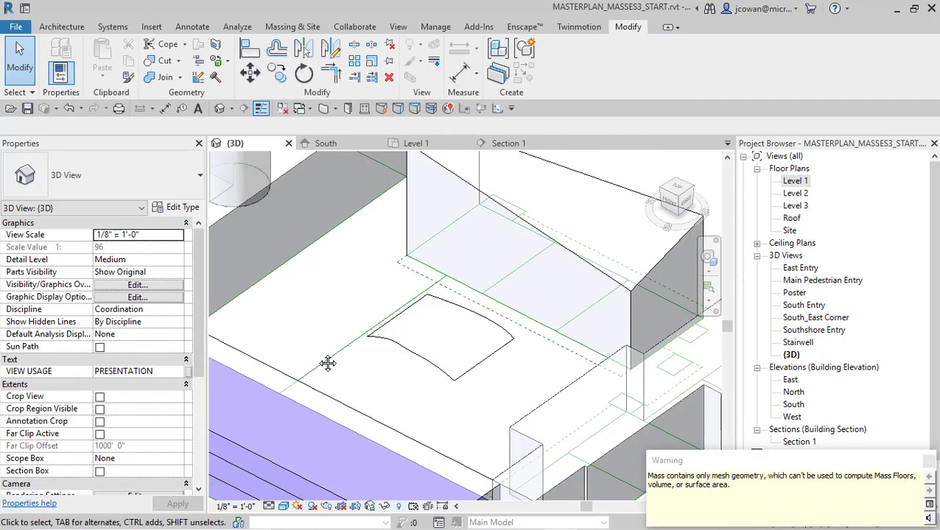
Start another in-place mass and give it a name beginning with SWEE
middle_drag(328, 363, 424, 366)
scroll(337, 355, down, 1)
scroll(353, 356, up, 2)
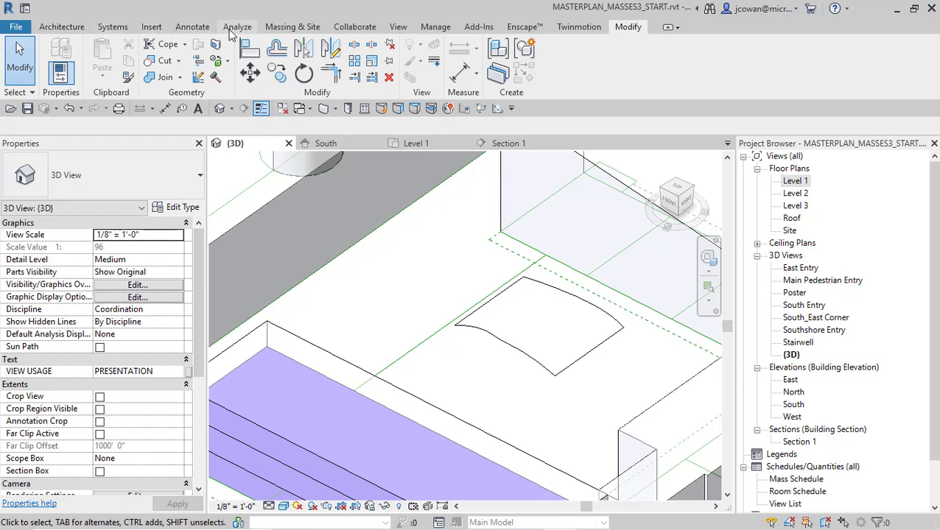
click(286, 28)
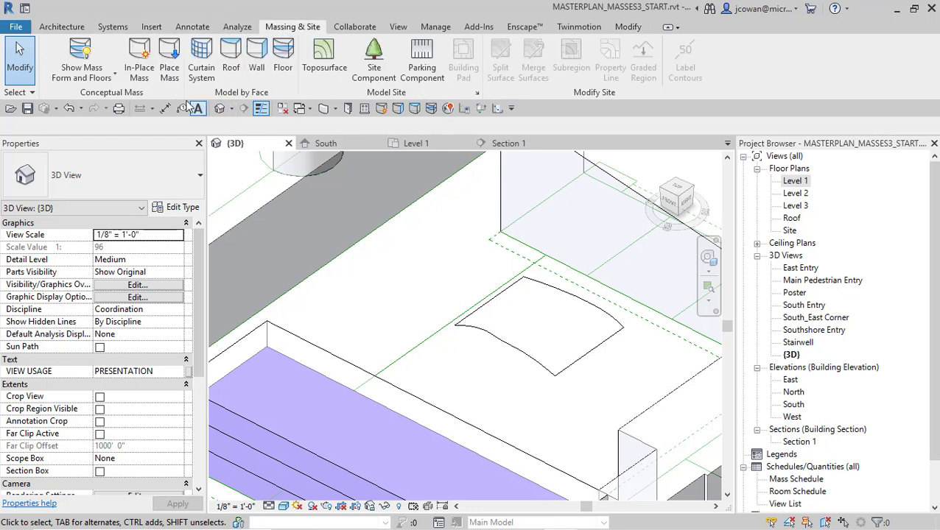
click(139, 74)
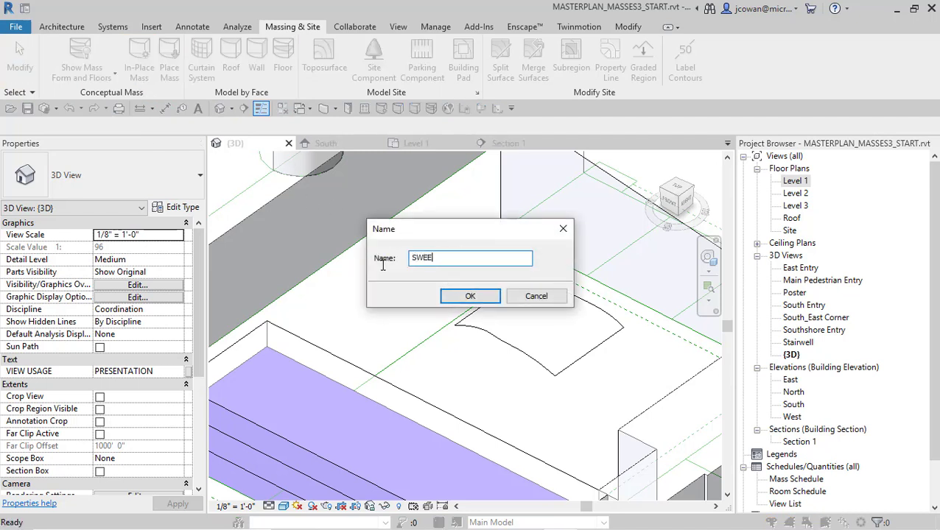
click(495, 298)
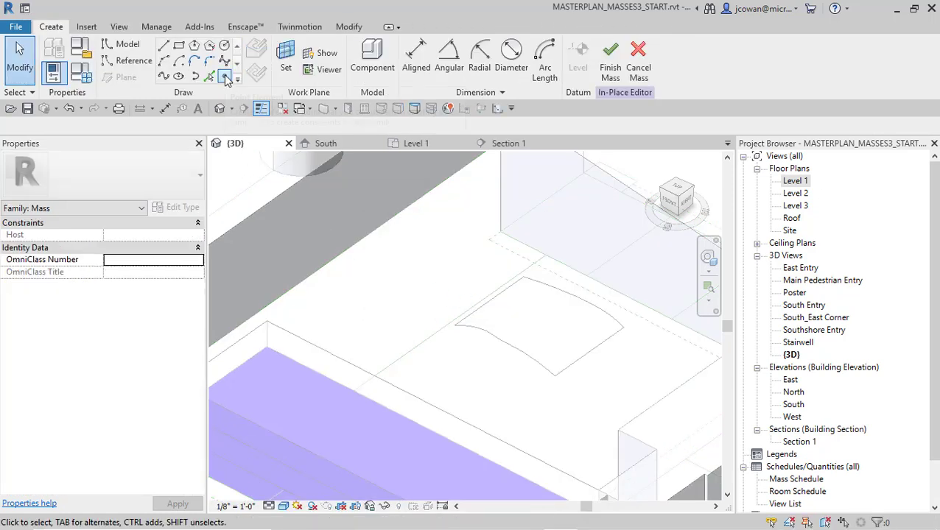
Place a trial reference point on the existing line beside the canopy and delete it
click(226, 77)
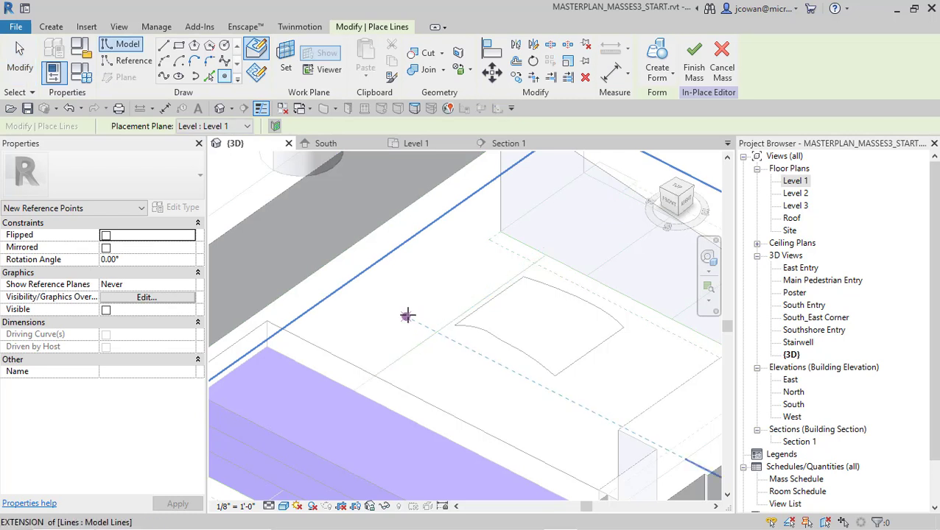
click(408, 316)
key(Escape)
key(Escape)
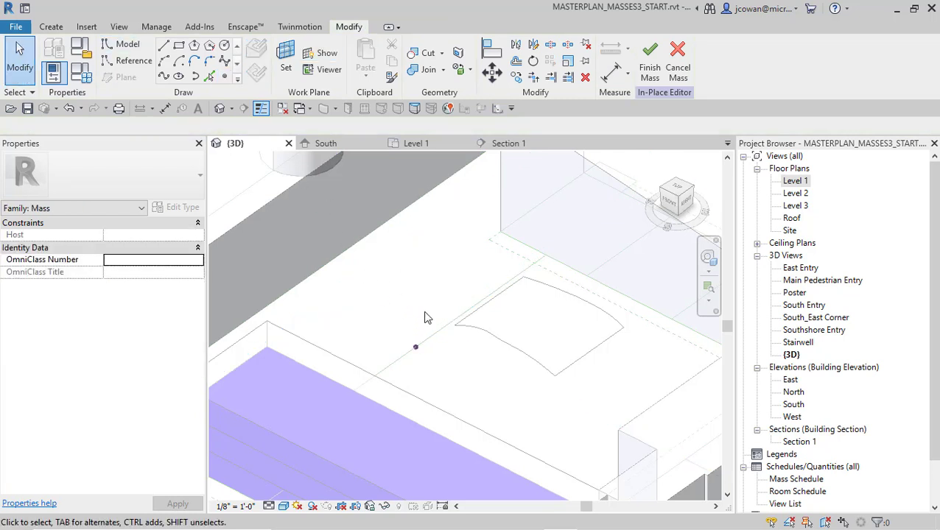
drag(401, 333, 436, 367)
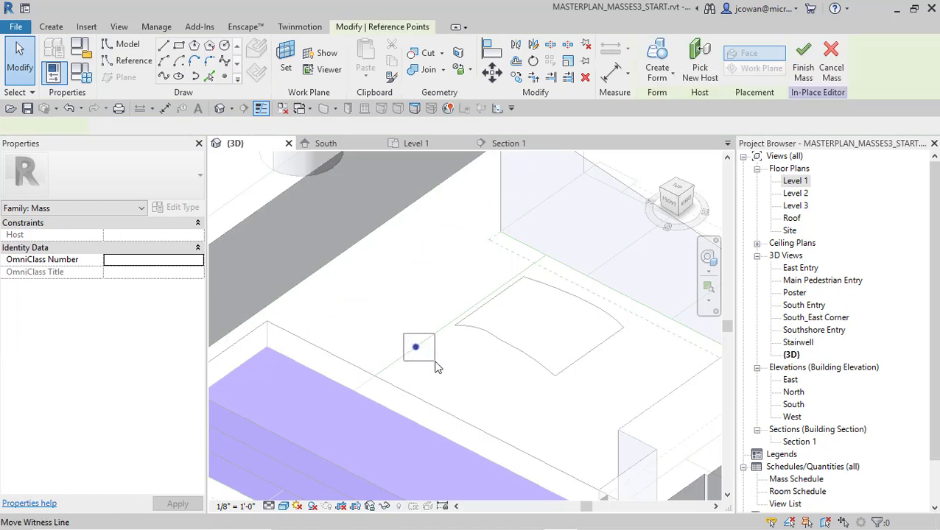
click(425, 353)
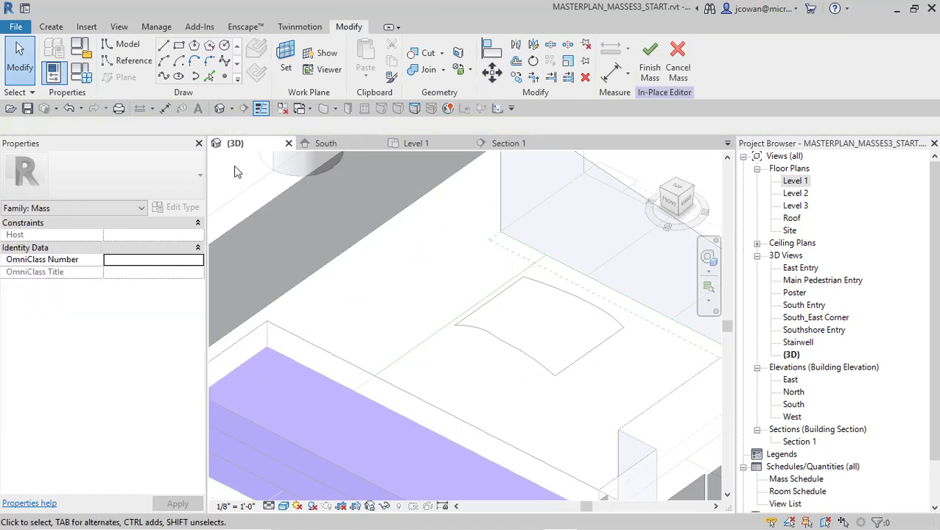
Create a model line on Level 1 by picking the existing long line beside the canopy with the Pick Lines tool
click(209, 78)
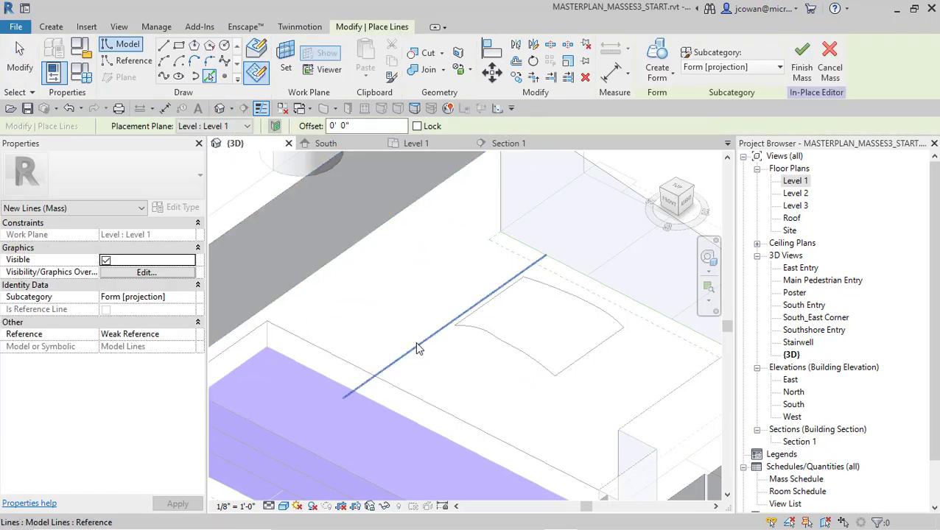
click(417, 349)
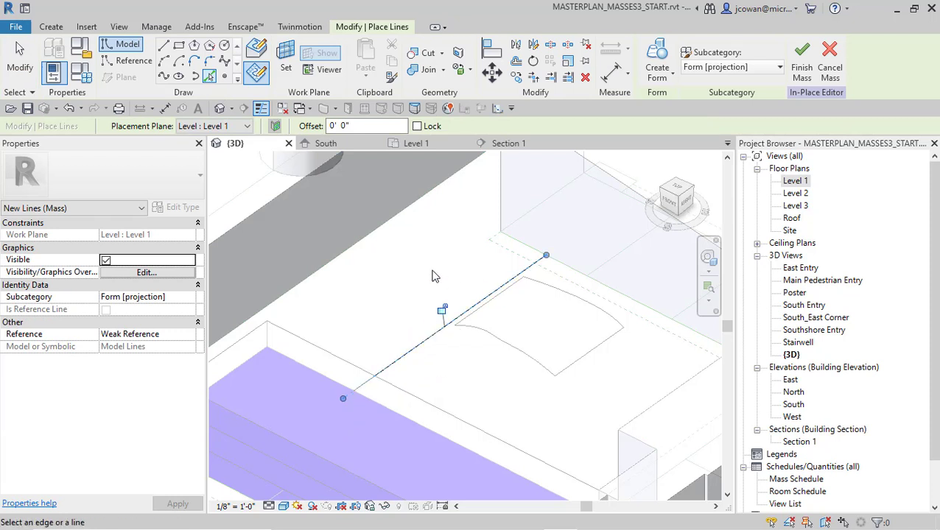
Place a reference point on the picked line beside the canopy and select it to use its perpendicular work plane
click(226, 77)
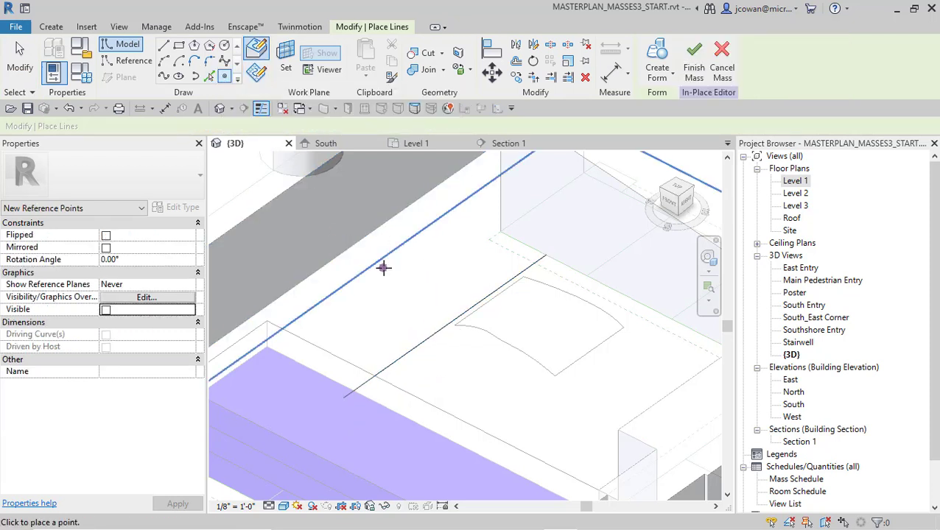
click(418, 345)
key(Escape)
key(Escape)
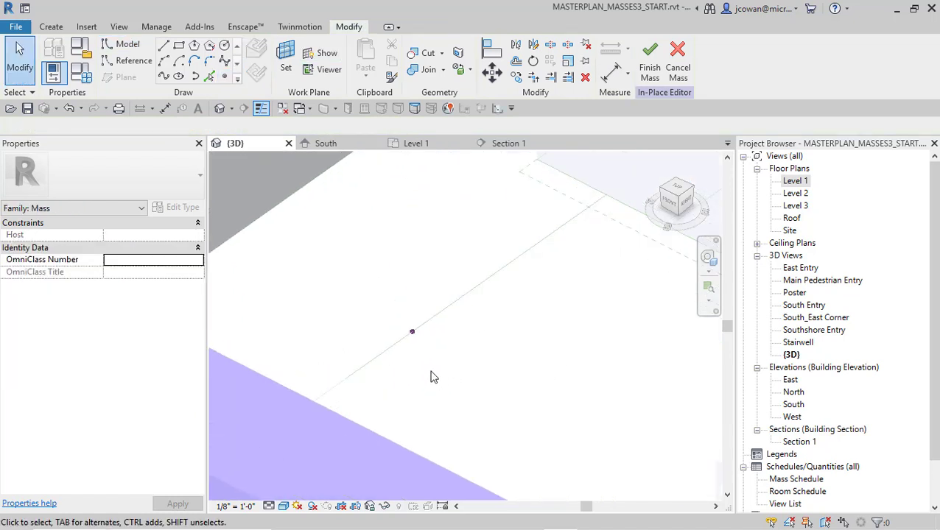
click(410, 328)
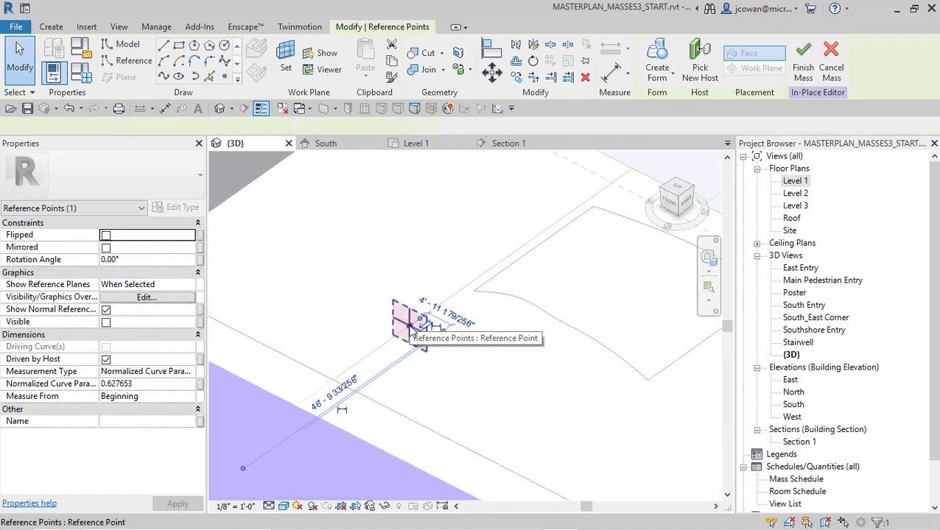
Draw an L-shaped profile of model lines from the reference point, 9'-1" vertically and 15' horizontally away from the canopy
click(163, 47)
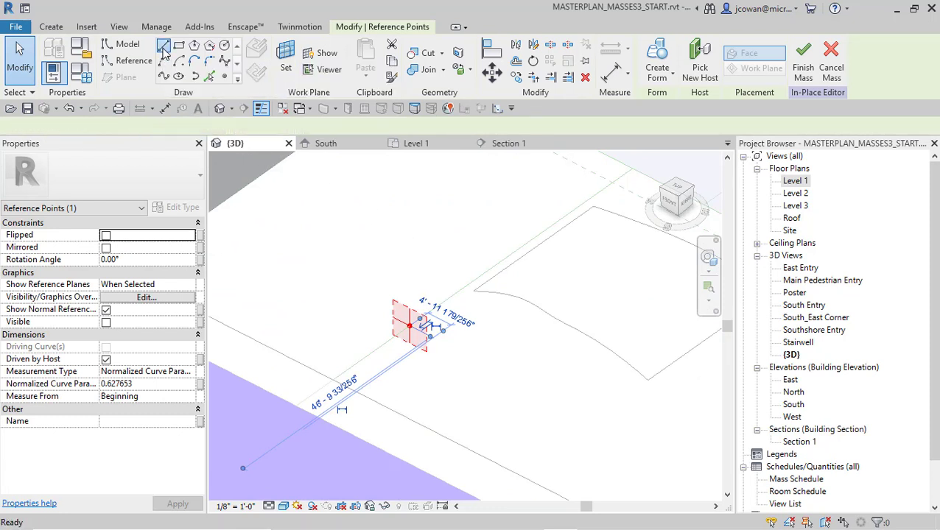
click(409, 326)
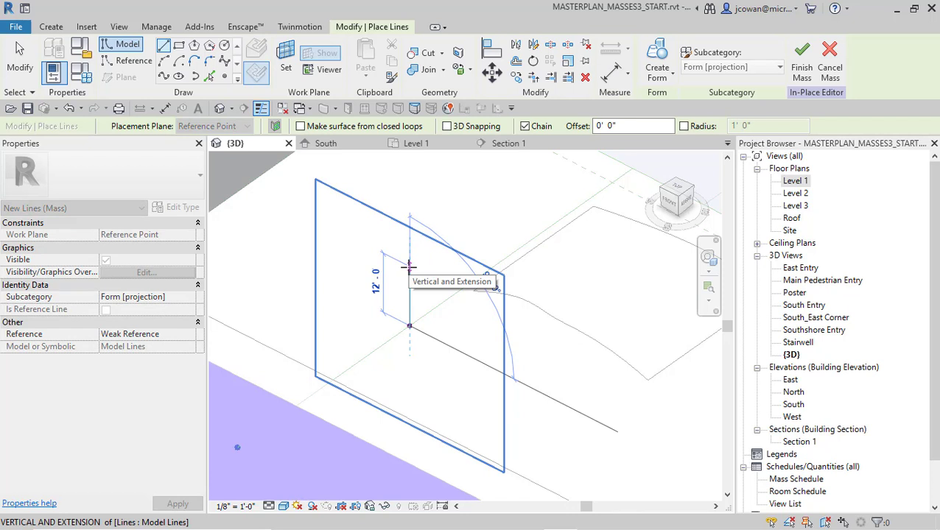
text(9)
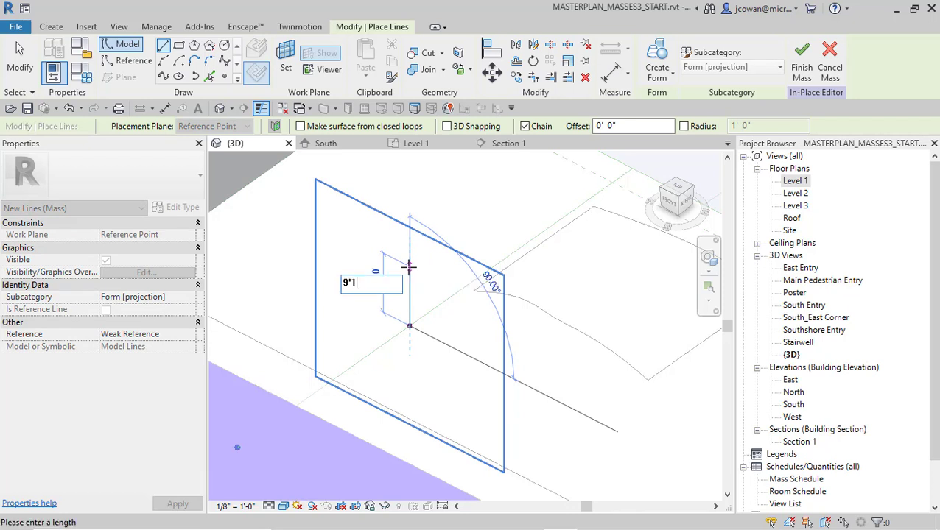
text('1)
key(Return)
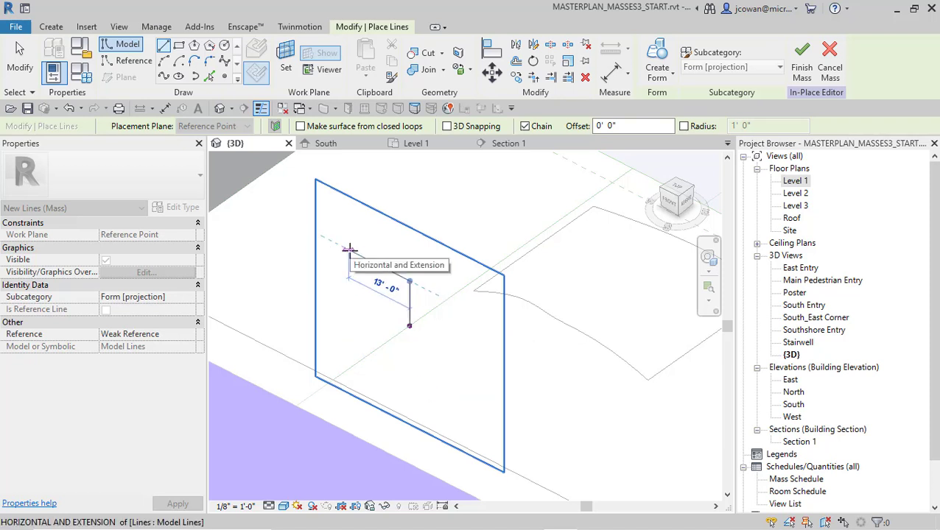
text(15')
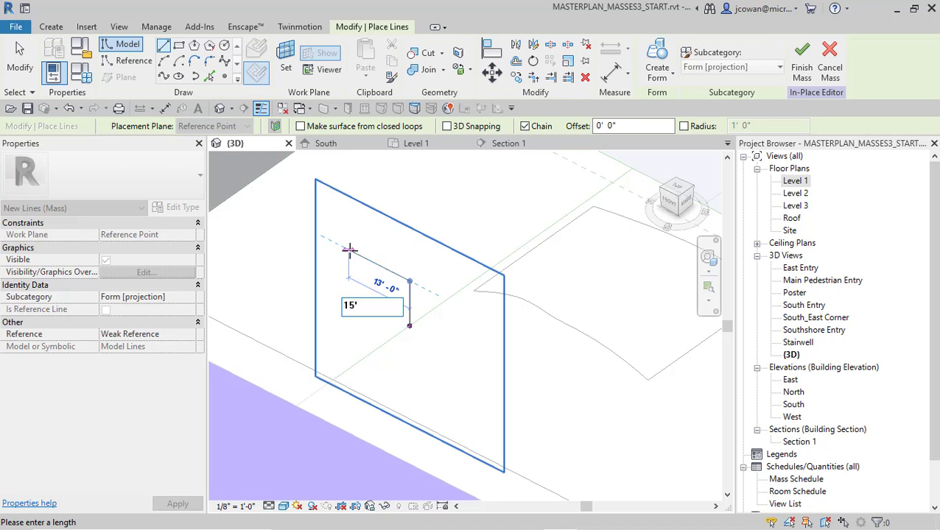
key(Return)
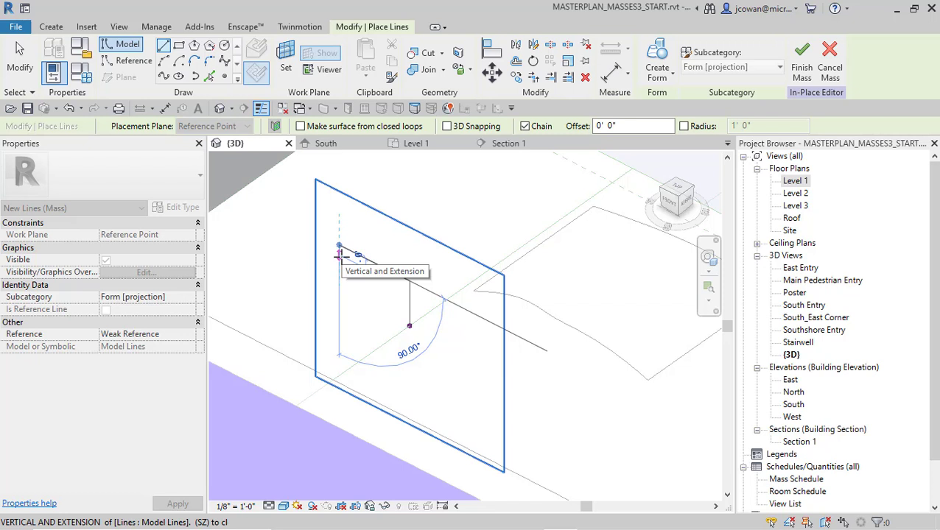
click(339, 245)
key(Escape)
key(Escape)
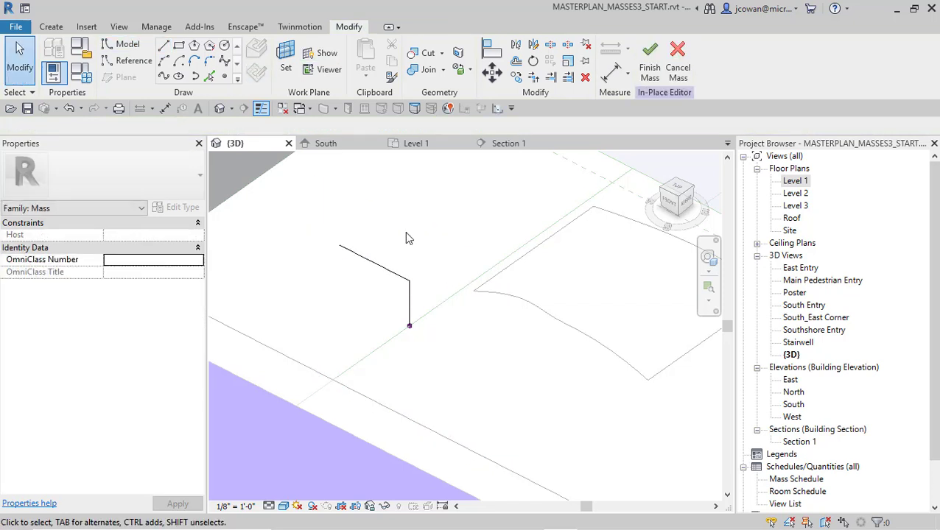
Create a form by sweeping the L-shaped profile along the long picked line
click(441, 307)
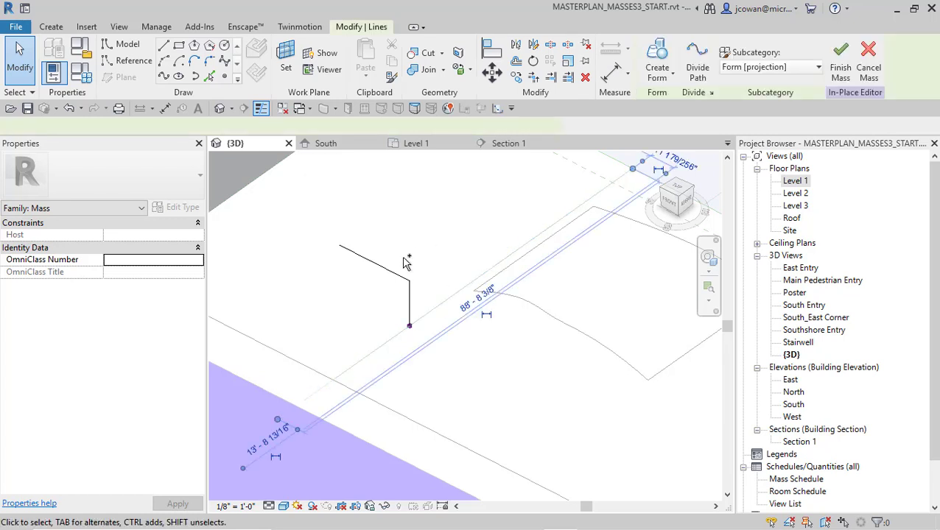
click(398, 277)
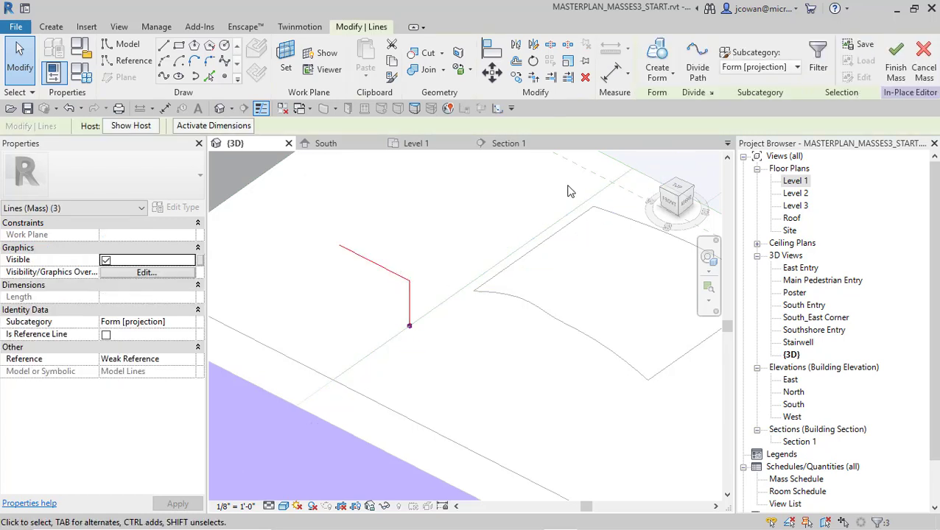
click(656, 60)
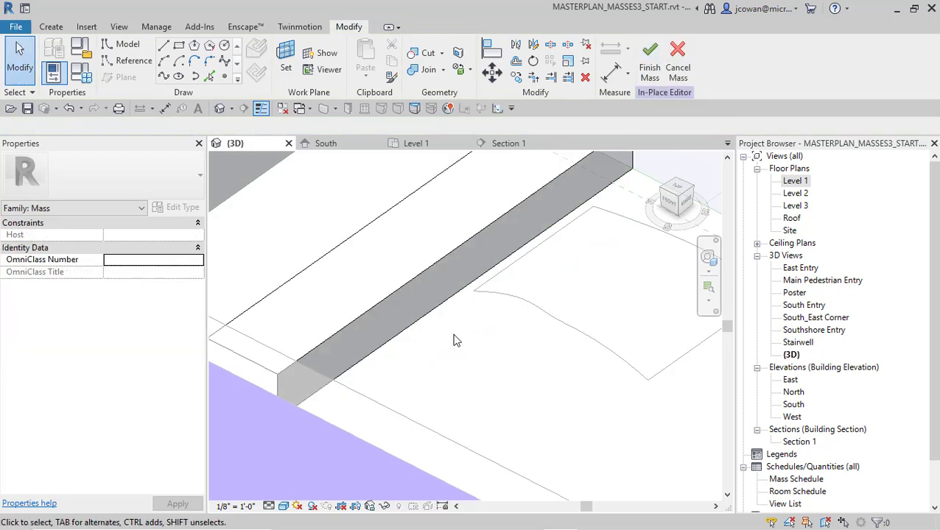
scroll(398, 387, down, 3)
middle_drag(408, 392, 419, 379)
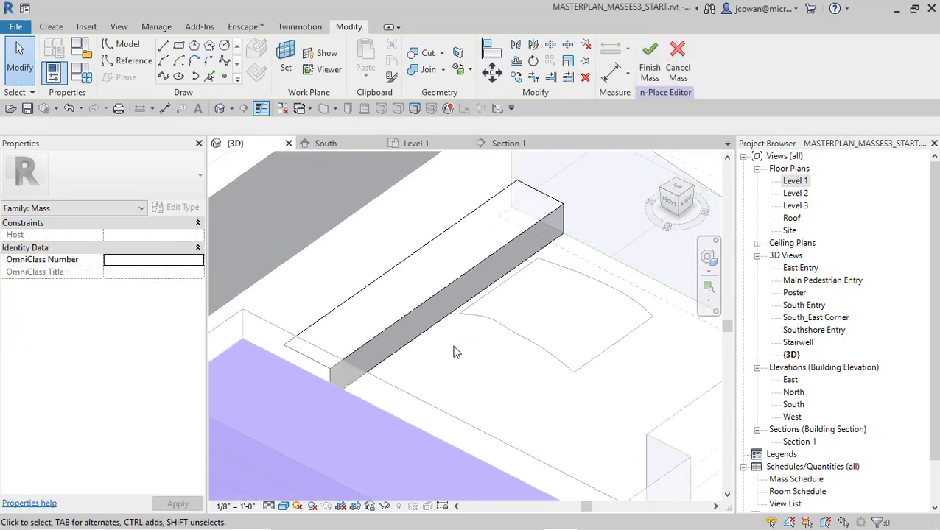
Check the upper edge dimensions of the swept form and finish the in-place mass
click(411, 318)
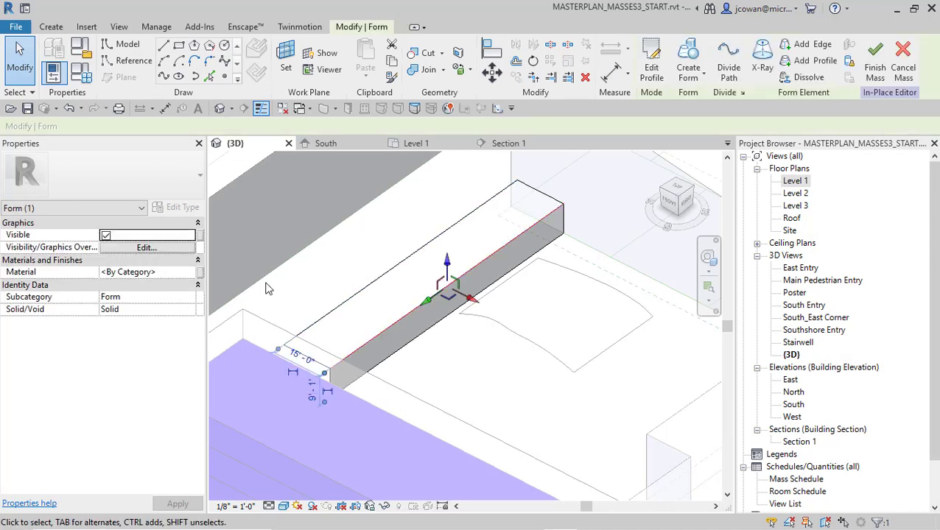
click(435, 380)
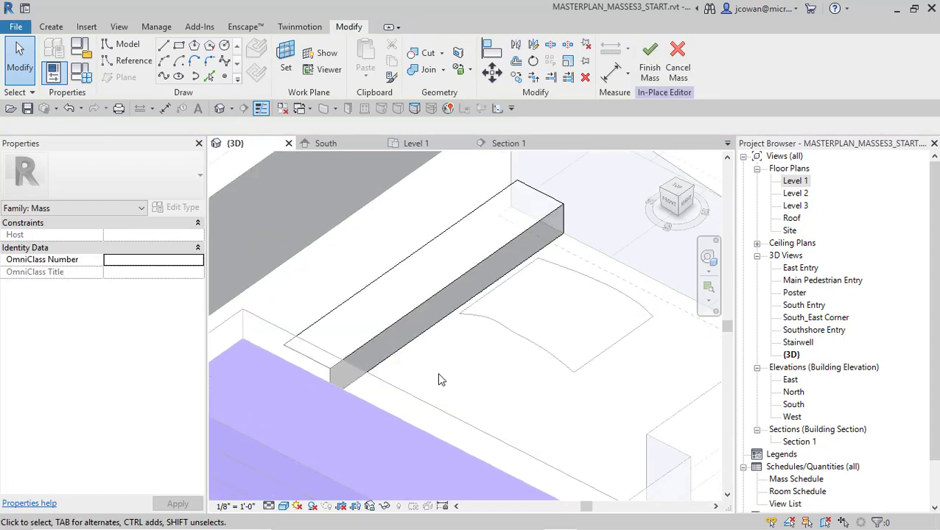
click(651, 73)
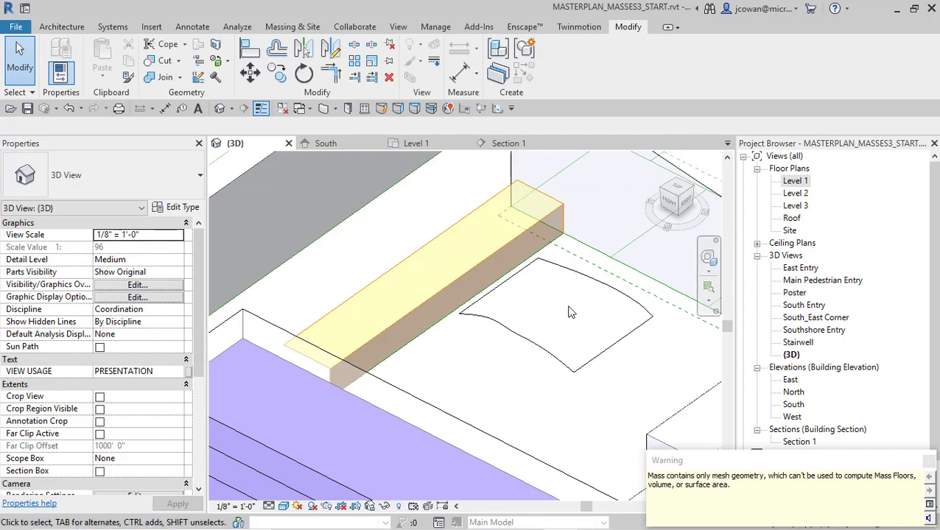
scroll(459, 339, down, 5)
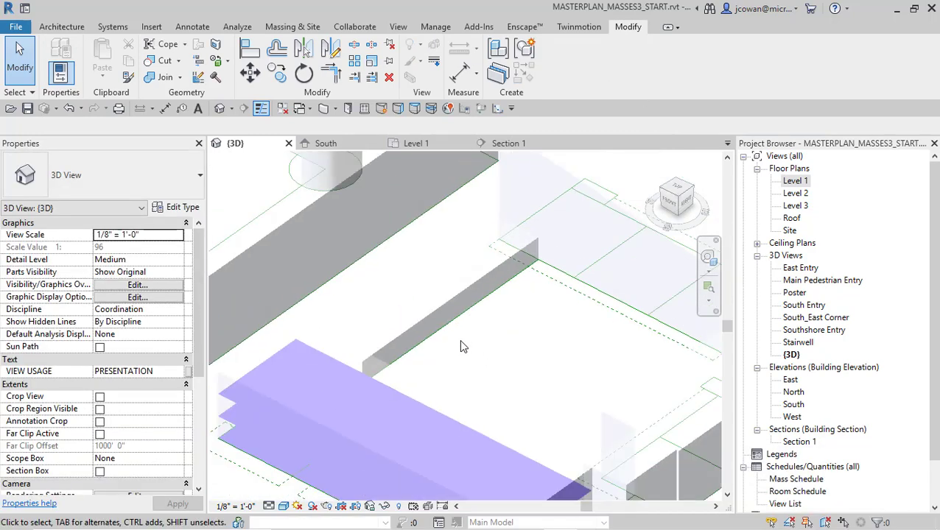